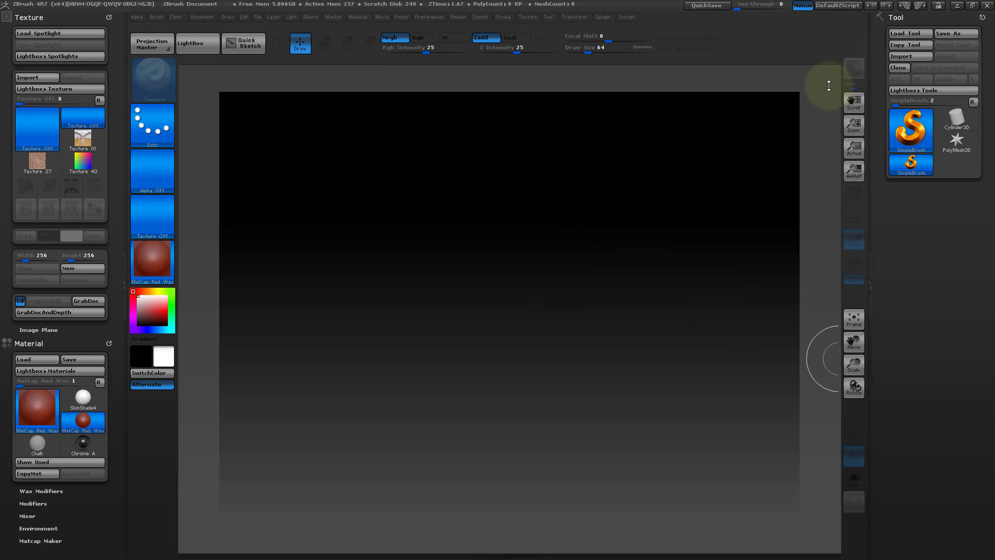
Step: Import the front wall OBJ mesh from the OBJs folder inside the Zbursh folder
{"action": "left_click", "coordinate": [908, 57]}
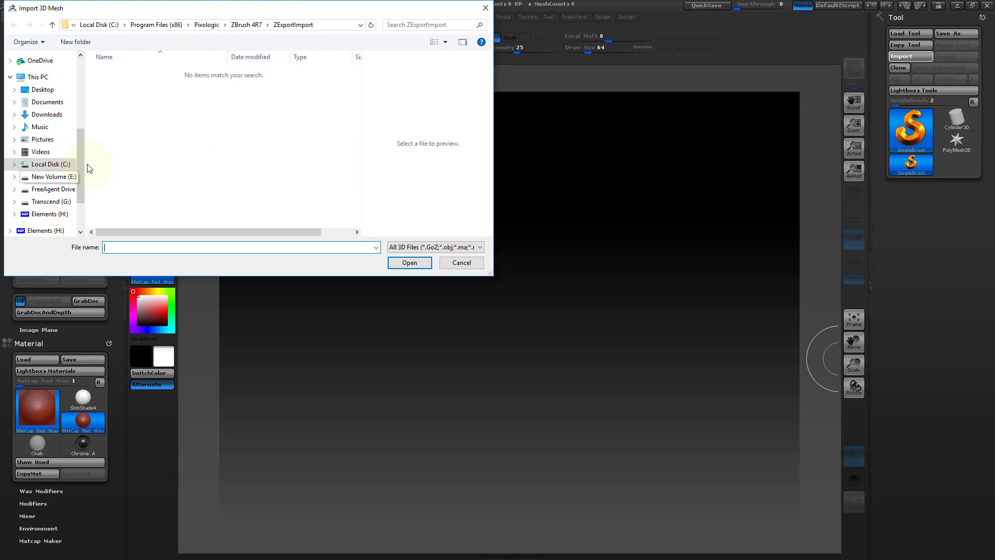
{"action": "scroll", "coordinate": [56, 176], "scroll_direction": "up", "scroll_amount": 4}
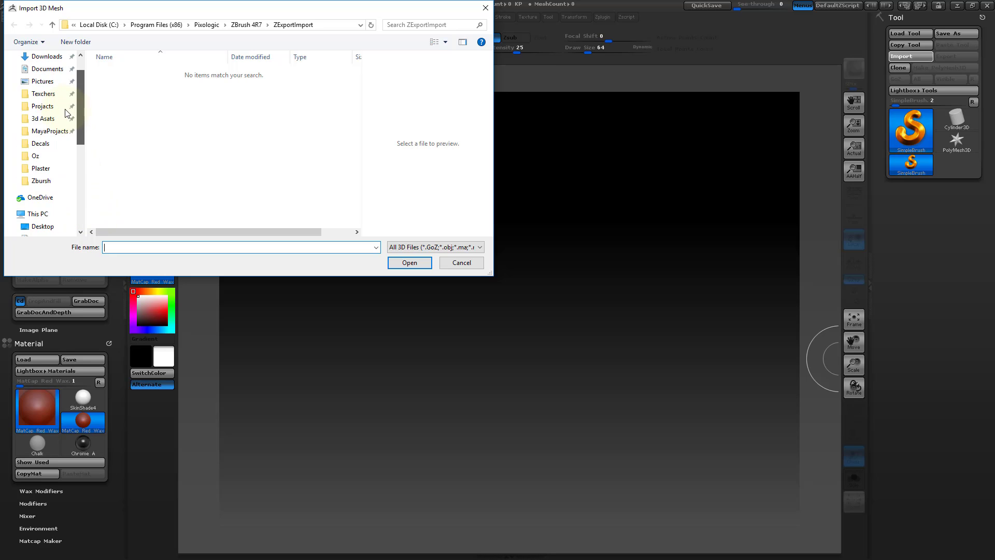
{"action": "left_click", "coordinate": [42, 180]}
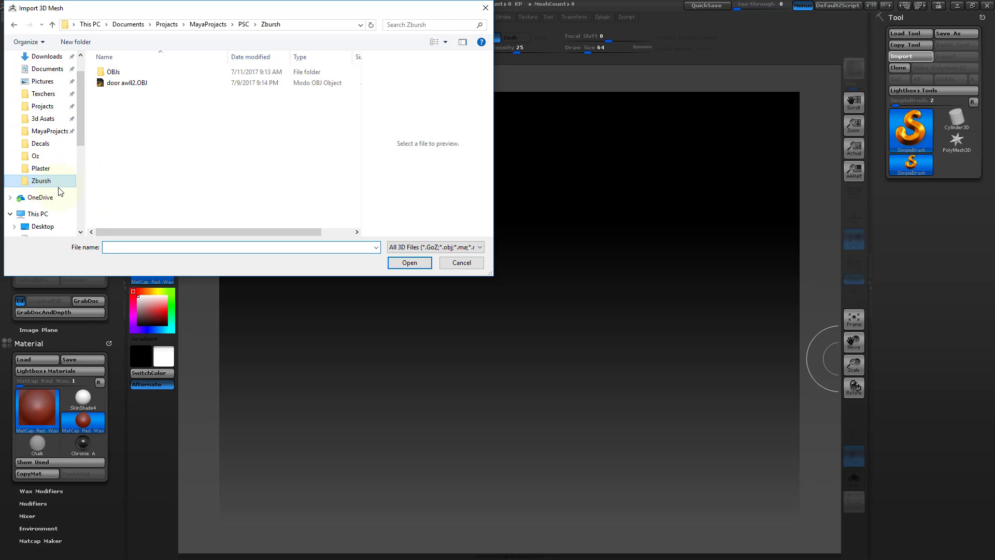
{"action": "double_click", "coordinate": [112, 73]}
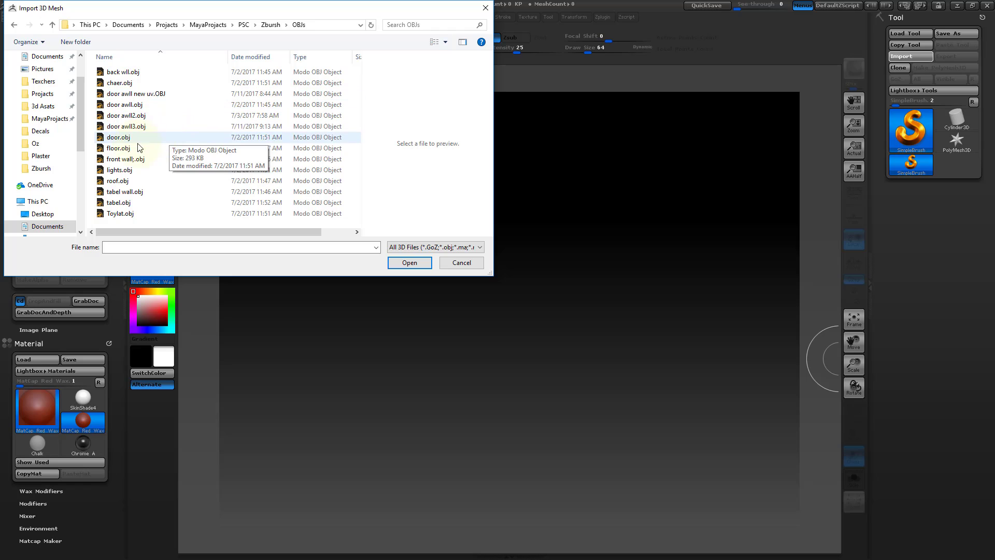
{"action": "left_click", "coordinate": [139, 160]}
{"action": "left_click", "coordinate": [409, 263]}
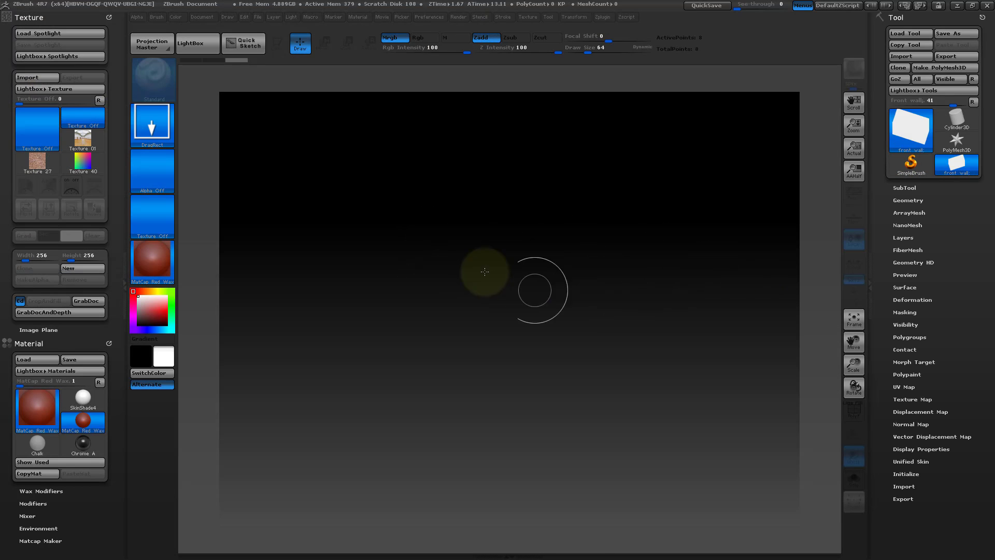
Step: Draw the front wall on the canvas, enter Edit mode, clear the leftover copy and frame the mesh
{"action": "left_click_drag", "start_coordinate": [471, 262], "coordinate": [477, 514]}
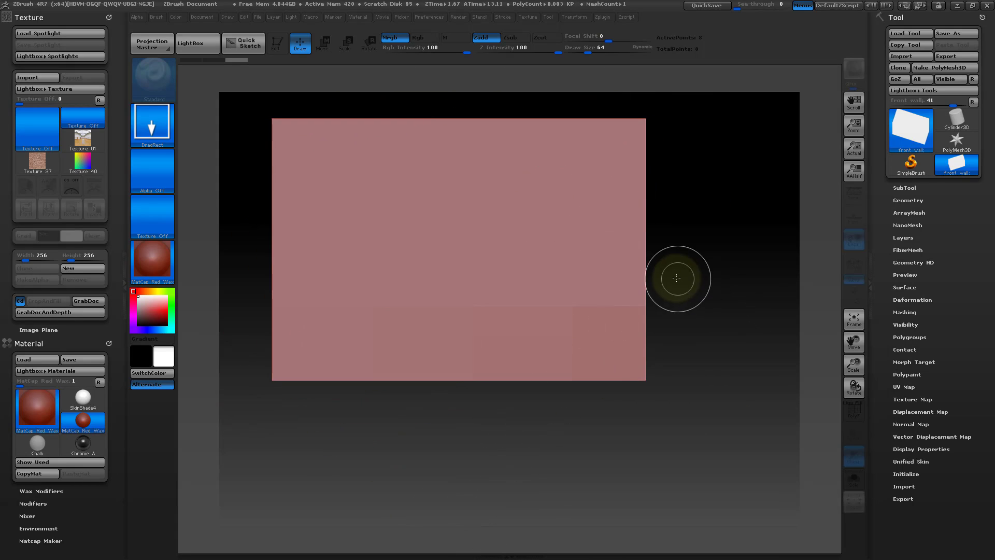
{"action": "key", "text": "t"}
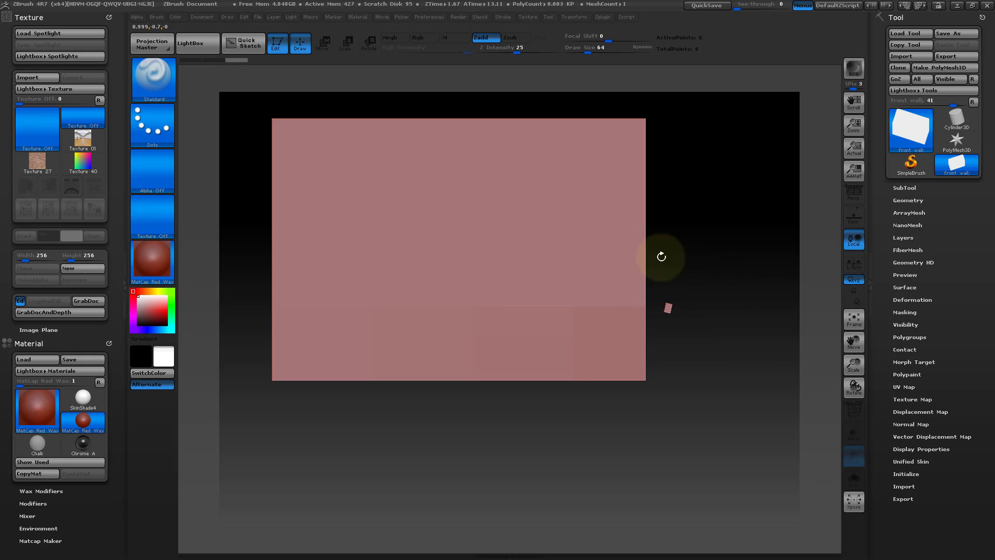
{"action": "key", "text": "ctrl"}
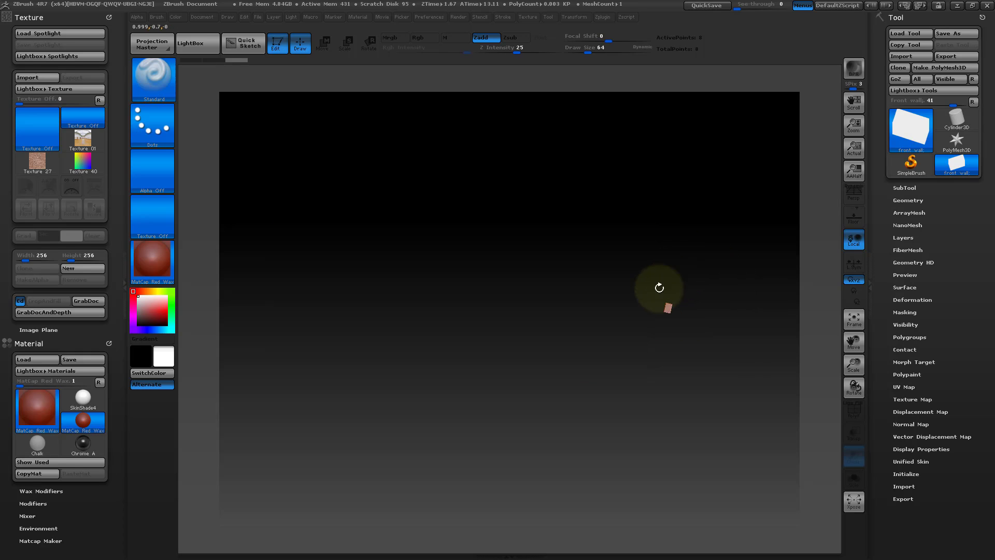
{"action": "key", "text": "f"}
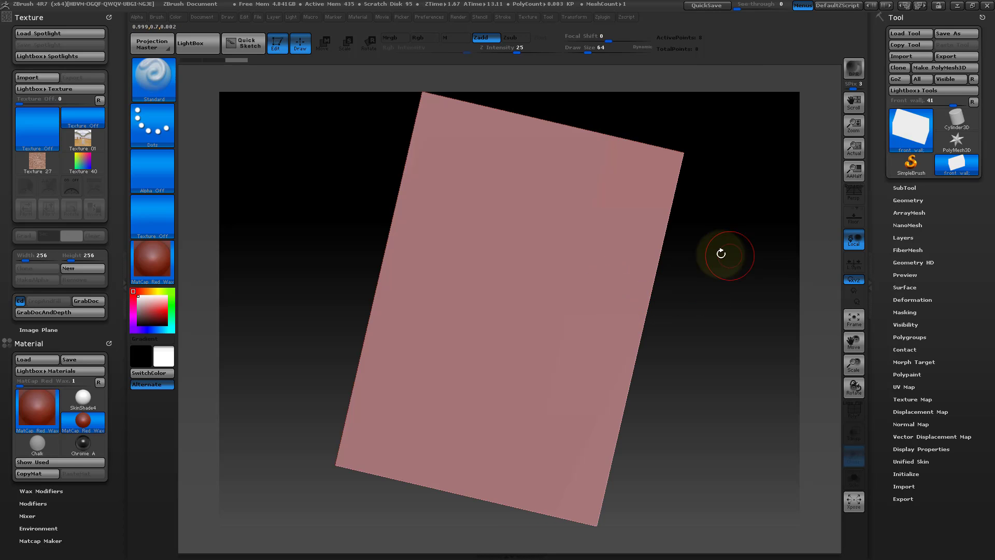
Step: Orient the wall upright and facing front, and turn on its PolyFrame display
{"action": "left_click_drag", "start_coordinate": [720, 253], "coordinate": [705, 369], "text": "shift"}
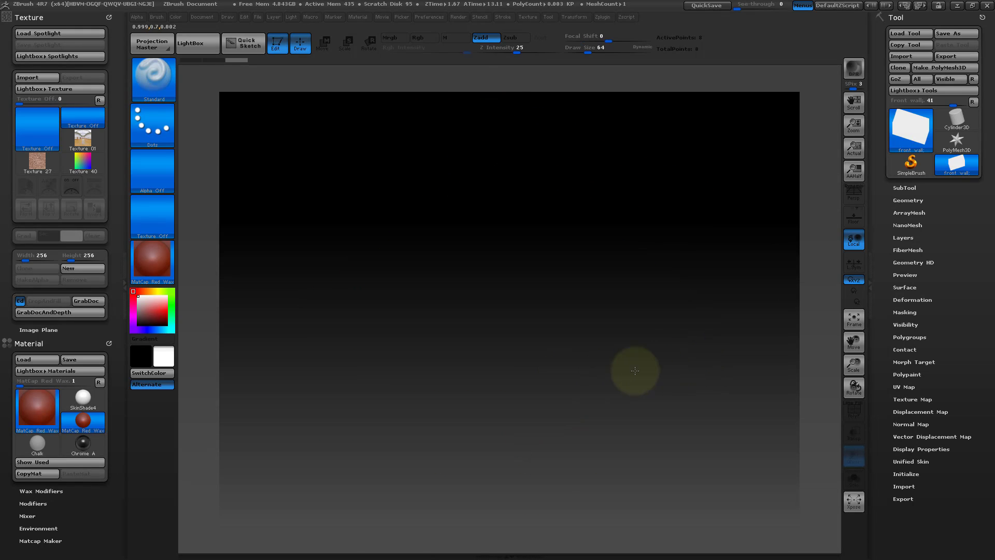
{"action": "left_click_drag", "start_coordinate": [632, 367], "coordinate": [717, 365]}
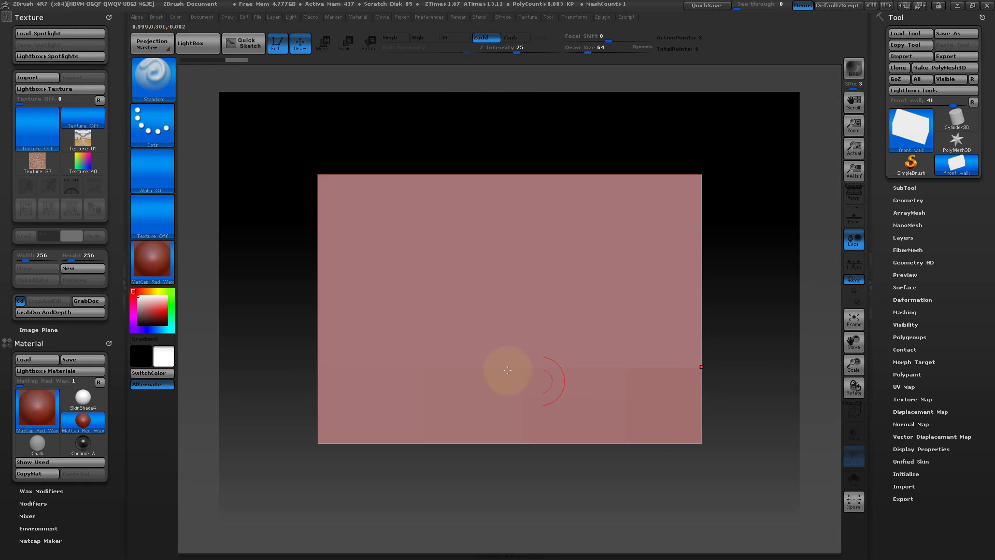
{"action": "mouse_move", "coordinate": [564, 387]}
{"action": "right_mouse_down", "text": "alt"}
{"action": "mouse_move", "coordinate": [569, 364]}
{"action": "mouse_move", "coordinate": [647, 364]}
{"action": "mouse_move", "coordinate": [573, 375]}
{"action": "mouse_move", "coordinate": [583, 369]}
{"action": "right_mouse_up", "text": "alt"}
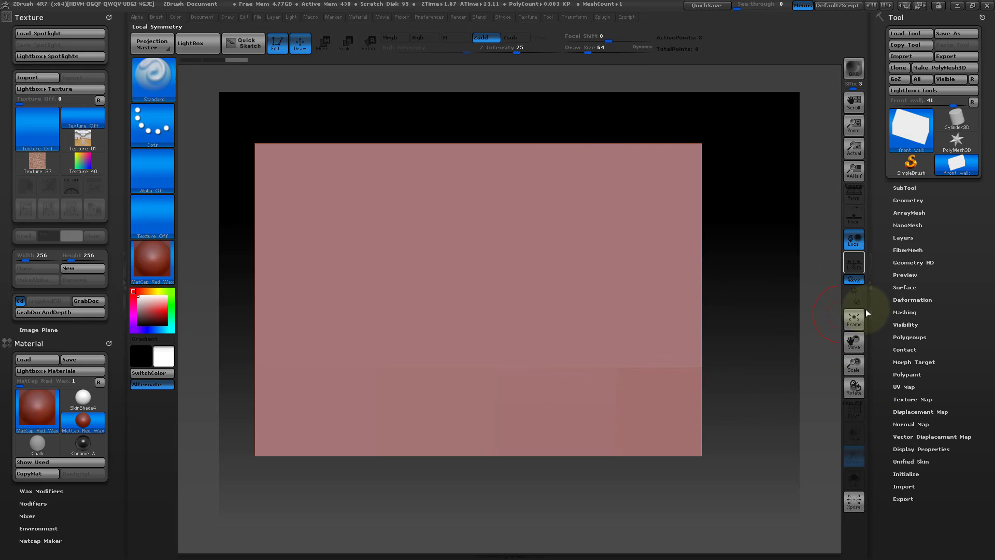
{"action": "left_click", "coordinate": [853, 409]}
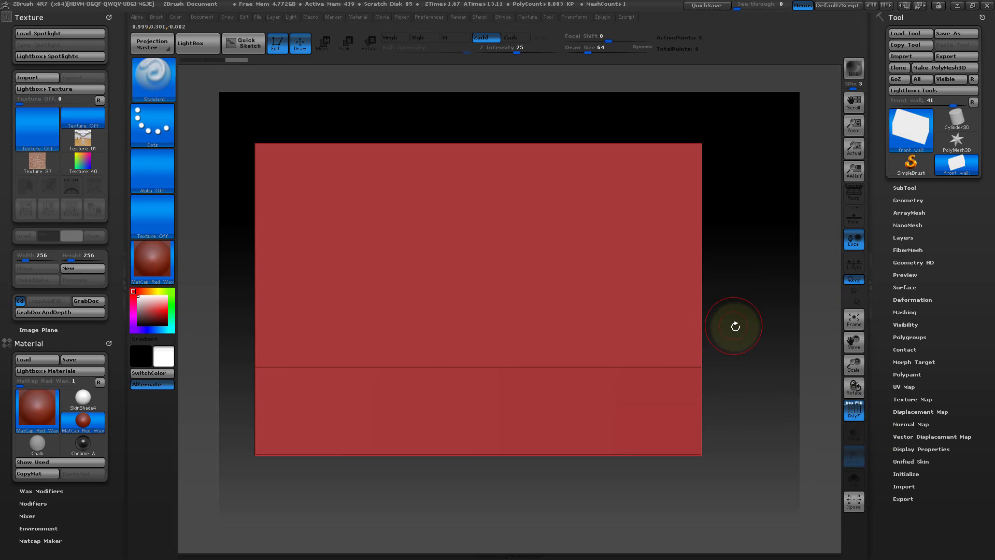
{"action": "mouse_move", "coordinate": [746, 371]}
{"action": "left_mouse_down"}
{"action": "mouse_move", "coordinate": [684, 382]}
{"action": "mouse_move", "coordinate": [742, 371]}
{"action": "mouse_move", "coordinate": [744, 360]}
{"action": "left_mouse_up"}
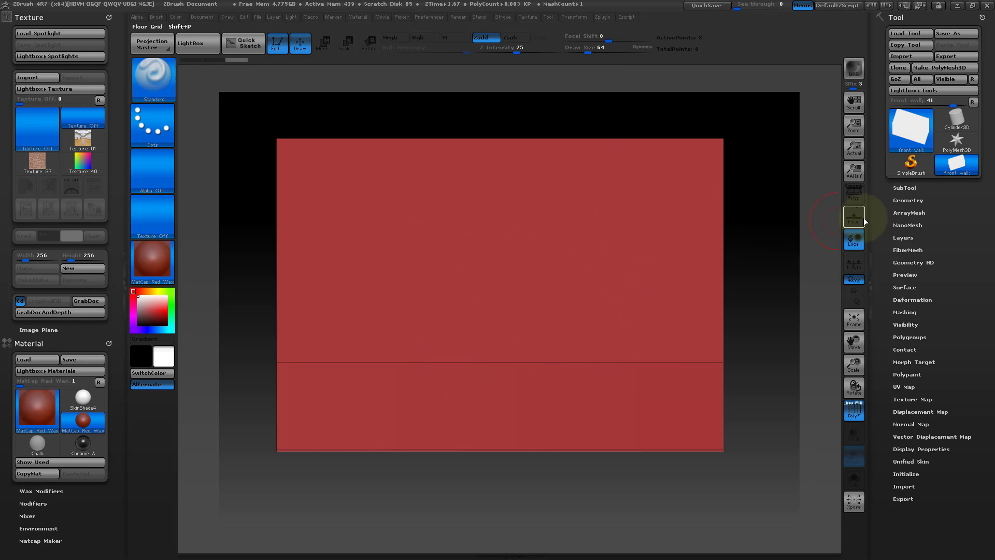
Step: Divide the wall's geometry up to subdivision level 9 with Smt smoothing turned off
{"action": "left_click", "coordinate": [908, 201]}
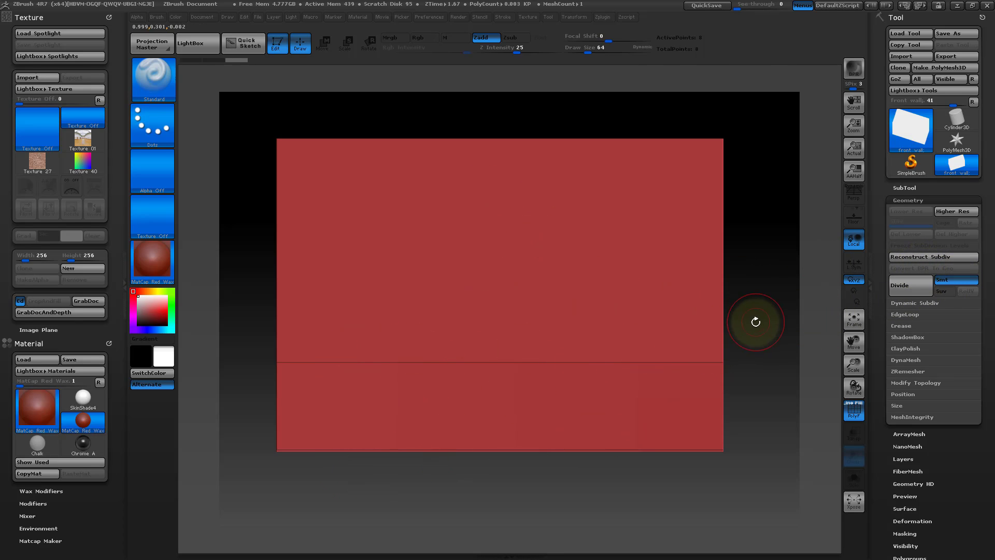
{"action": "left_click", "coordinate": [915, 285]}
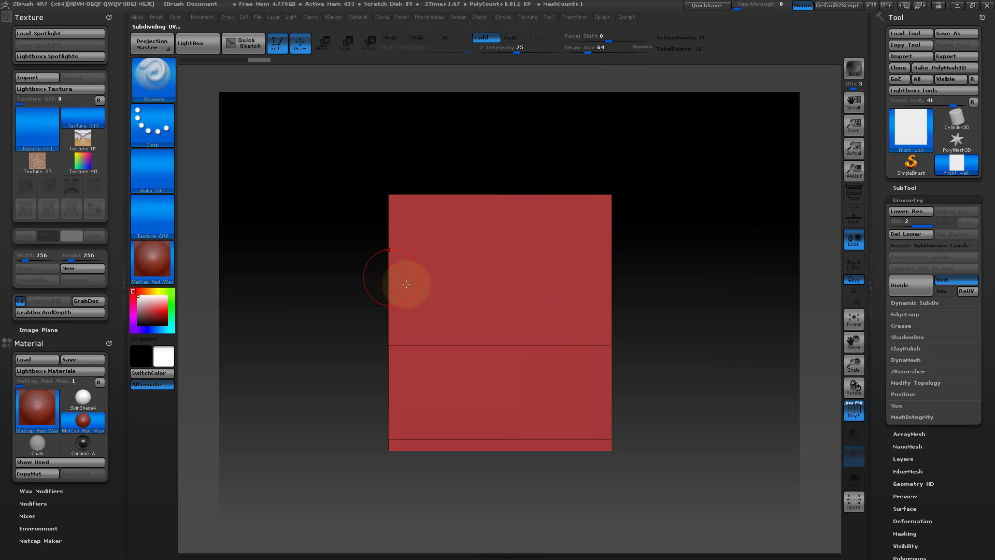
{"action": "key", "text": "shift+d"}
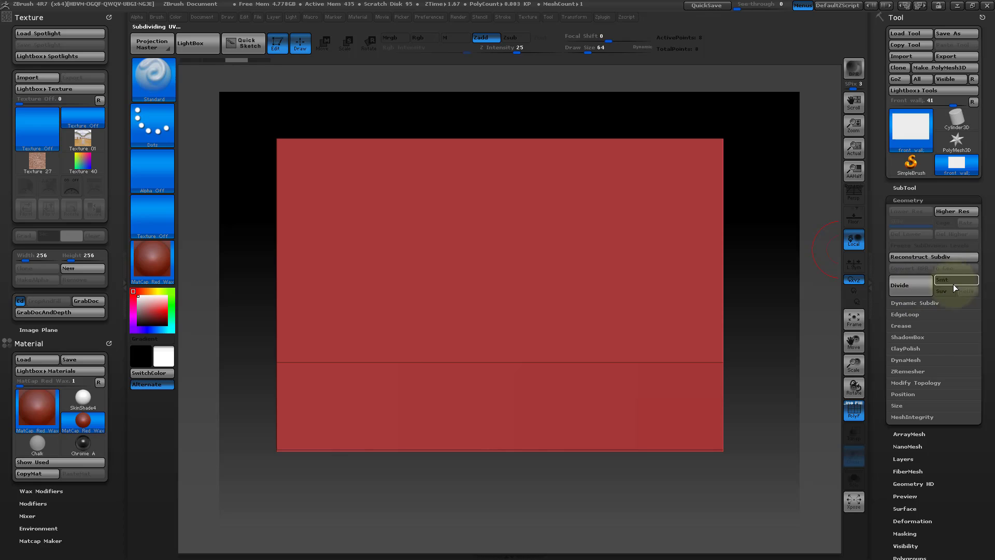
{"action": "left_click", "coordinate": [914, 288]}
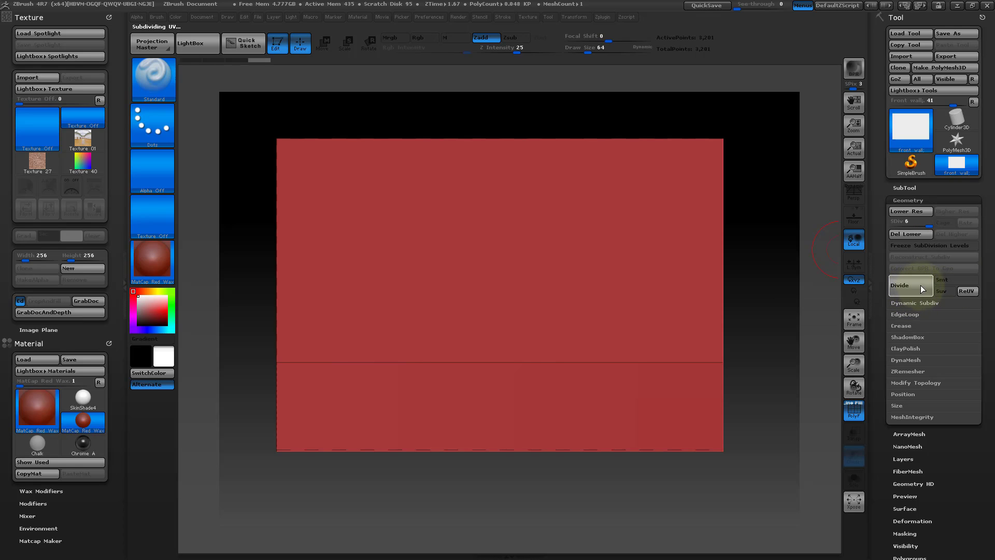
{"action": "left_click", "coordinate": [921, 287]}
{"action": "left_click", "coordinate": [920, 288]}
{"action": "left_click", "coordinate": [918, 288]}
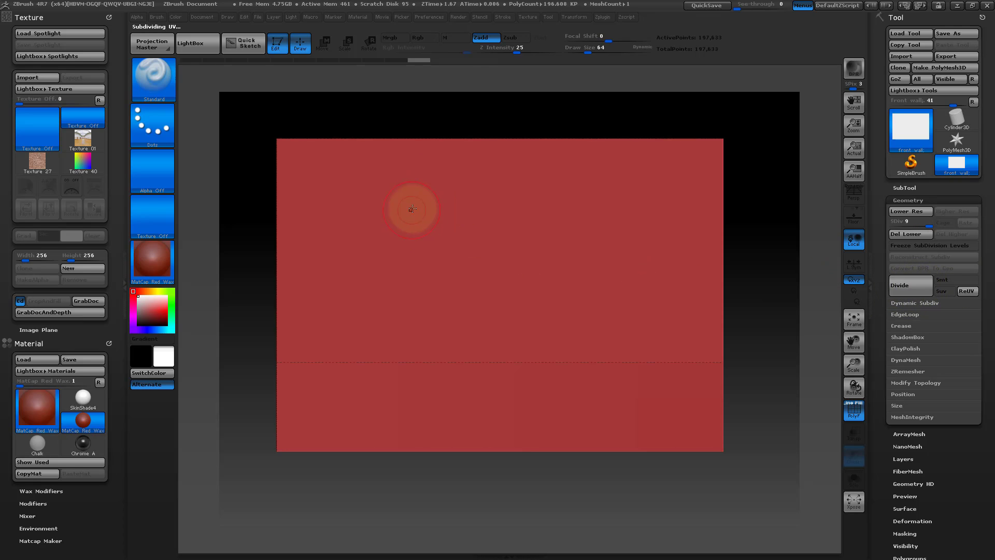
Step: Test the Standard brush with a zigzag stroke down the wall and undo it
{"action": "mouse_move", "coordinate": [608, 200]}
{"action": "left_mouse_down"}
{"action": "mouse_move", "coordinate": [447, 204]}
{"action": "mouse_move", "coordinate": [544, 369]}
{"action": "mouse_move", "coordinate": [557, 440]}
{"action": "left_mouse_up"}
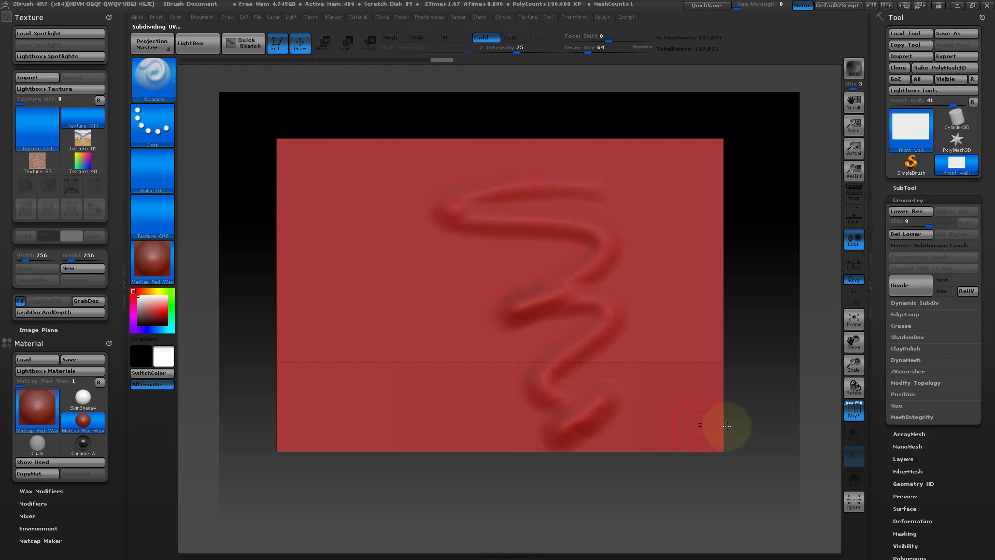
{"action": "key", "text": "ctrl+z"}
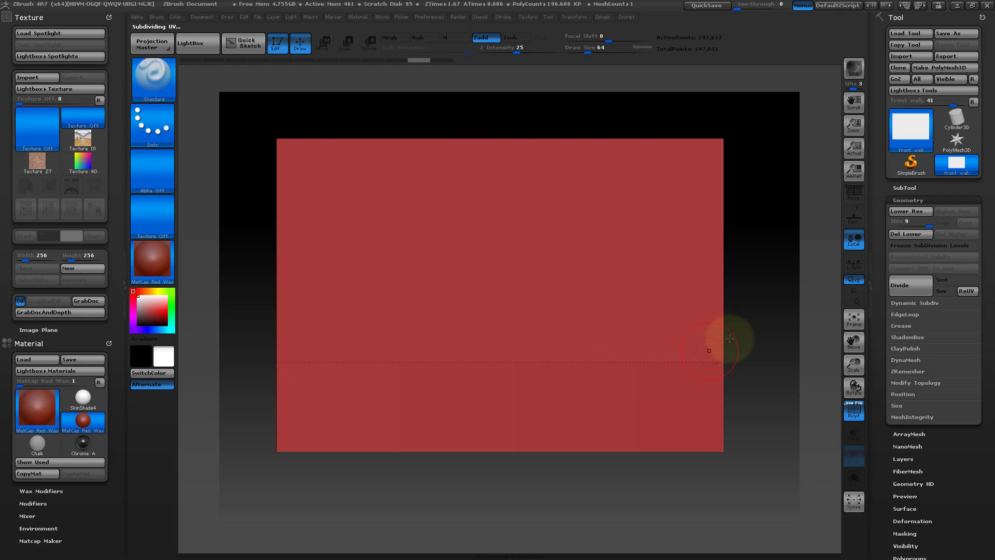
Step: Mask the lower strip of the wall, from the horizontal edge line down to the base
{"action": "left_click", "coordinate": [853, 410]}
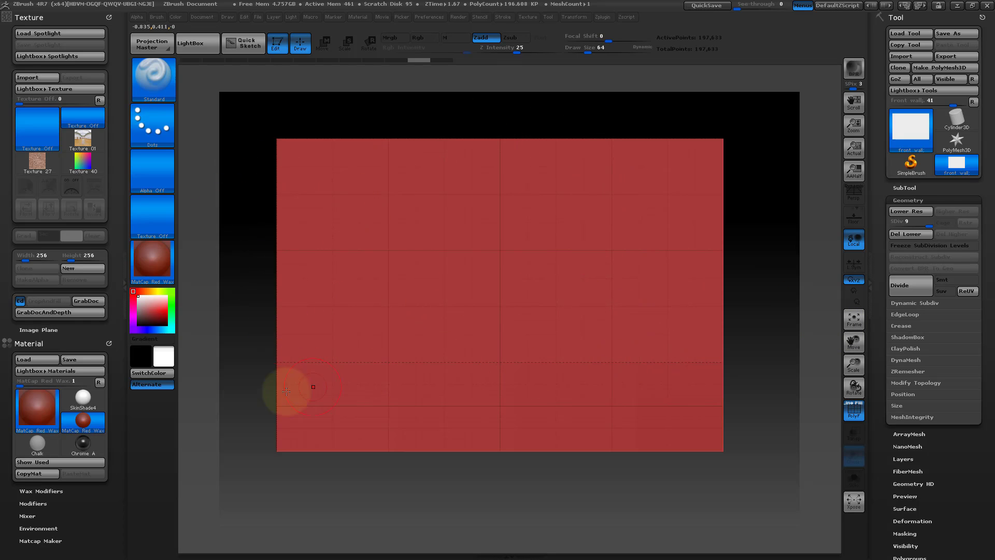
{"action": "key", "text": "ctrl"}
{"action": "left_click_drag", "start_coordinate": [250, 364], "coordinate": [786, 542], "text": "ctrl"}
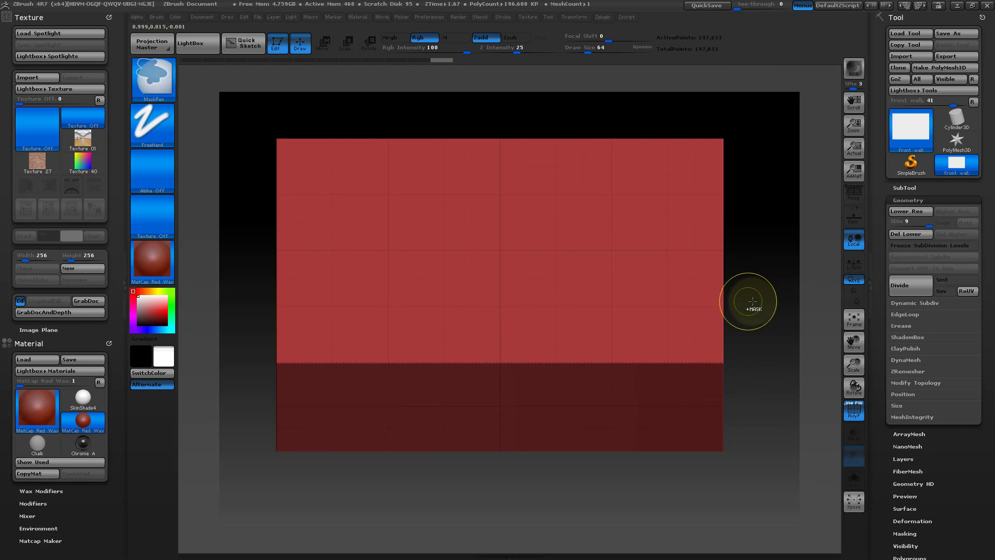
{"action": "left_click_drag", "start_coordinate": [751, 300], "coordinate": [747, 325], "text": "ctrl"}
{"action": "left_click", "coordinate": [752, 320], "text": "ctrl"}
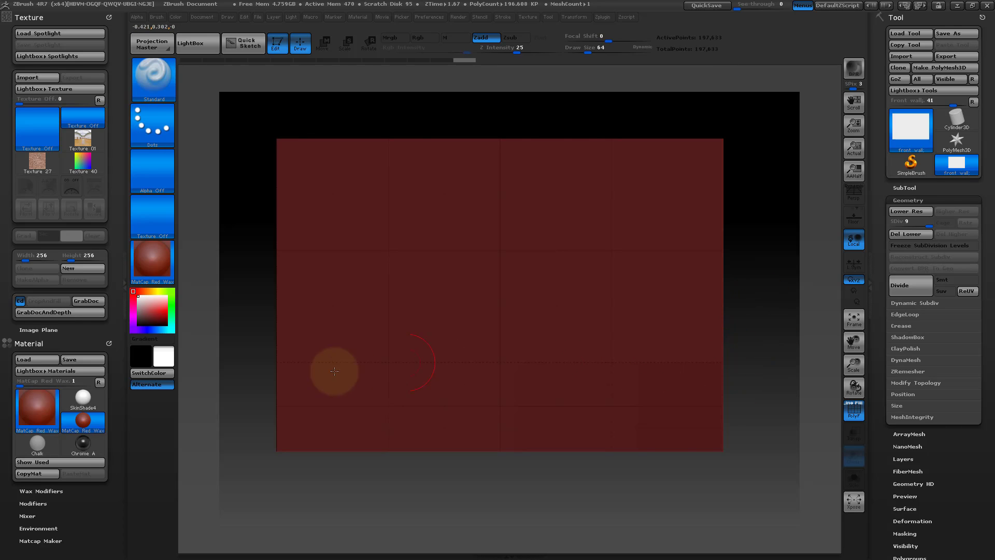
{"action": "key", "text": "ctrl+z"}
{"action": "key", "text": "ctrl+z"}
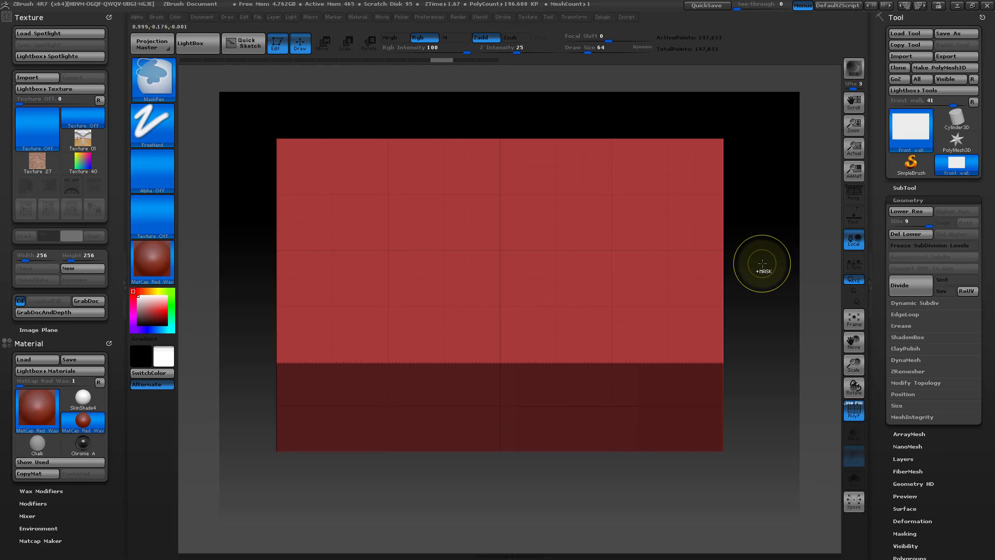
{"action": "left_click_drag", "start_coordinate": [762, 266], "coordinate": [786, 302], "text": "ctrl"}
{"action": "key", "text": "ctrl+z"}
Step: Invert the mask so the wall's upper part is protected and the lower strip is editable
{"action": "left_click", "coordinate": [761, 287], "text": "ctrl"}
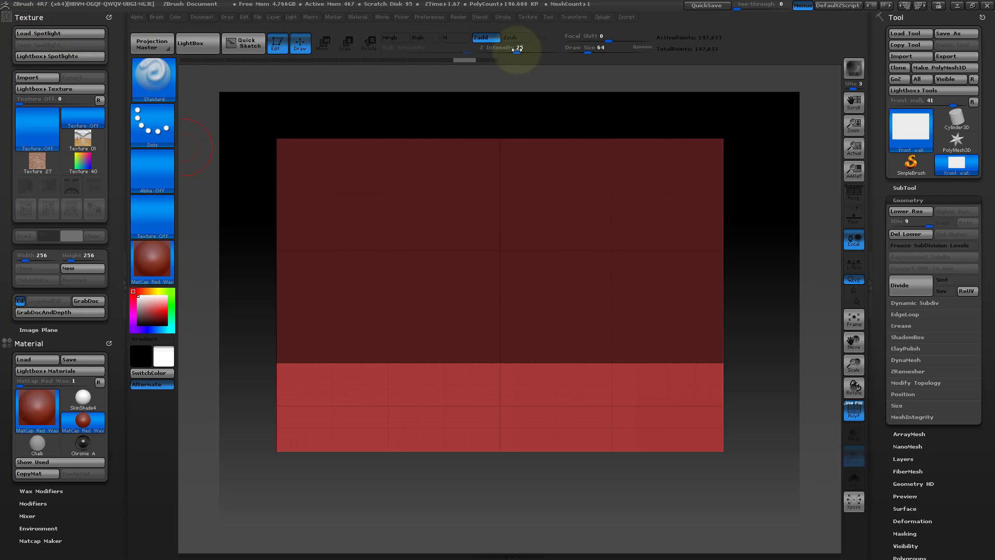
{"action": "left_click_drag", "start_coordinate": [531, 23], "coordinate": [477, 20]}
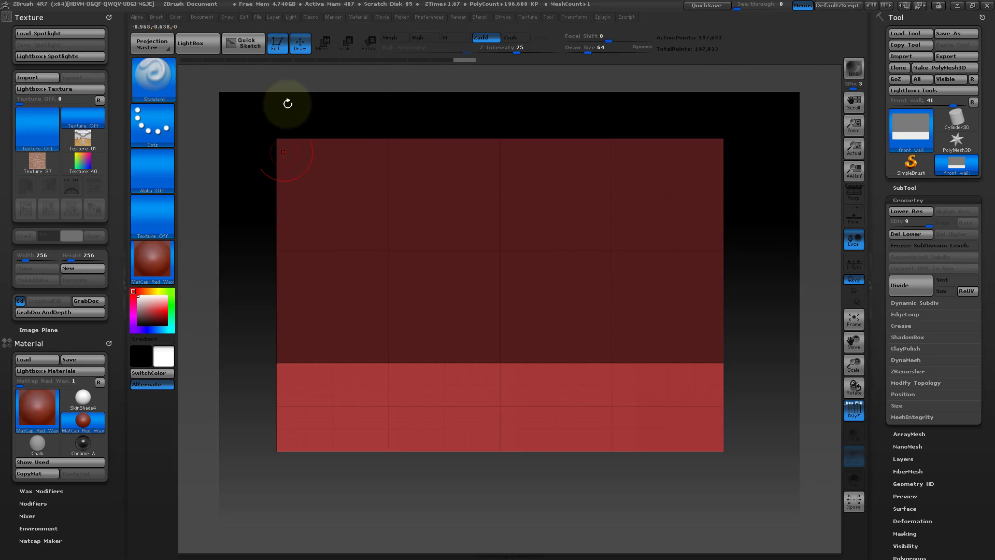
Step: Start importing a texture image and browse to the Plaster folder inside Texchers
{"action": "left_click", "coordinate": [28, 79]}
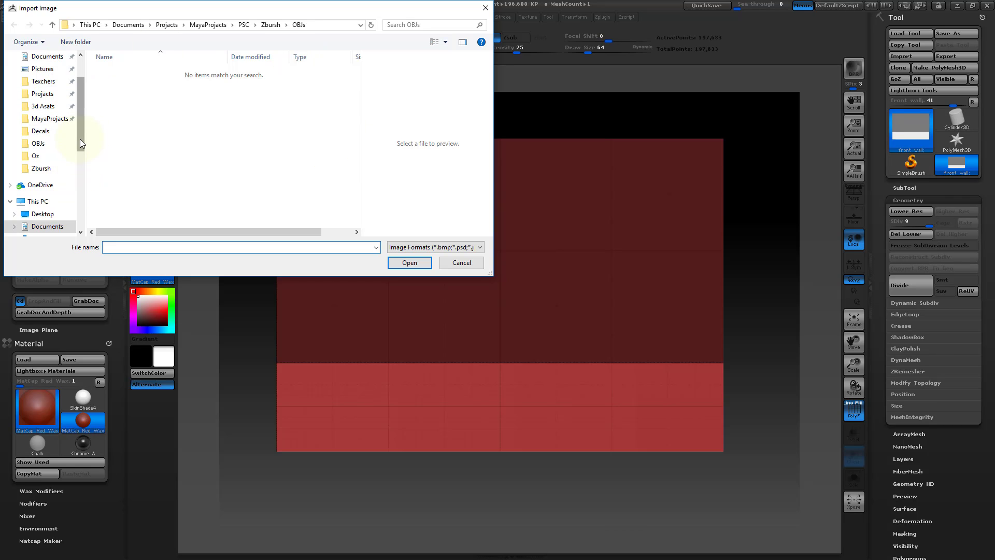
{"action": "mouse_move", "coordinate": [79, 144]}
{"action": "left_mouse_down"}
{"action": "mouse_move", "coordinate": [80, 165]}
{"action": "mouse_move", "coordinate": [80, 148]}
{"action": "mouse_move", "coordinate": [62, 140]}
{"action": "left_mouse_up"}
{"action": "left_click", "coordinate": [45, 108]}
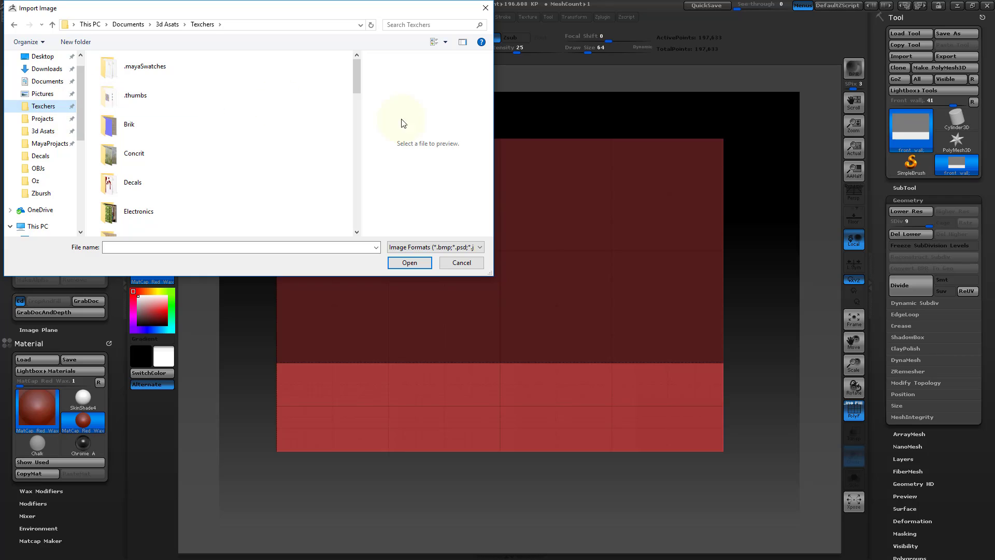
{"action": "left_click_drag", "start_coordinate": [355, 90], "coordinate": [355, 157]}
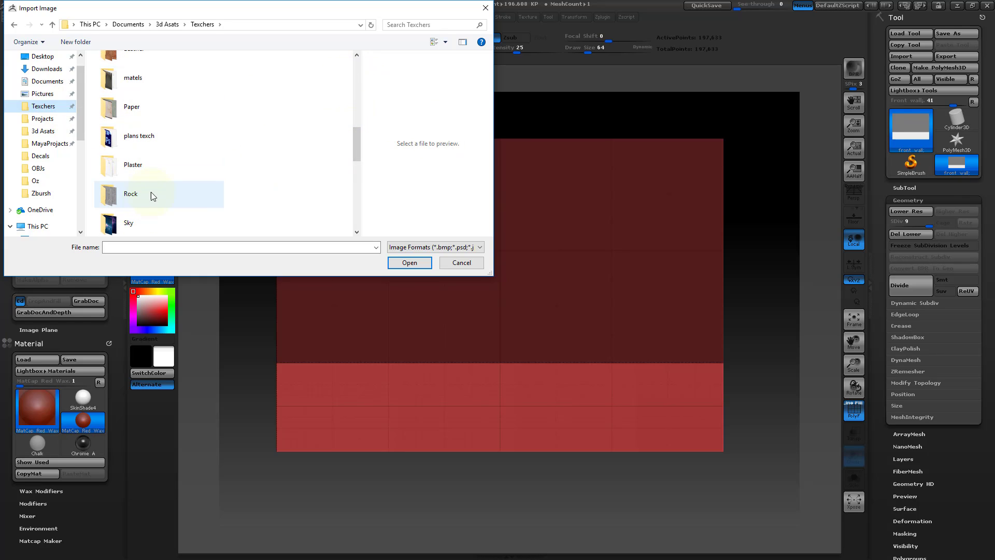
{"action": "left_click", "coordinate": [138, 166]}
{"action": "double_click", "coordinate": [140, 166]}
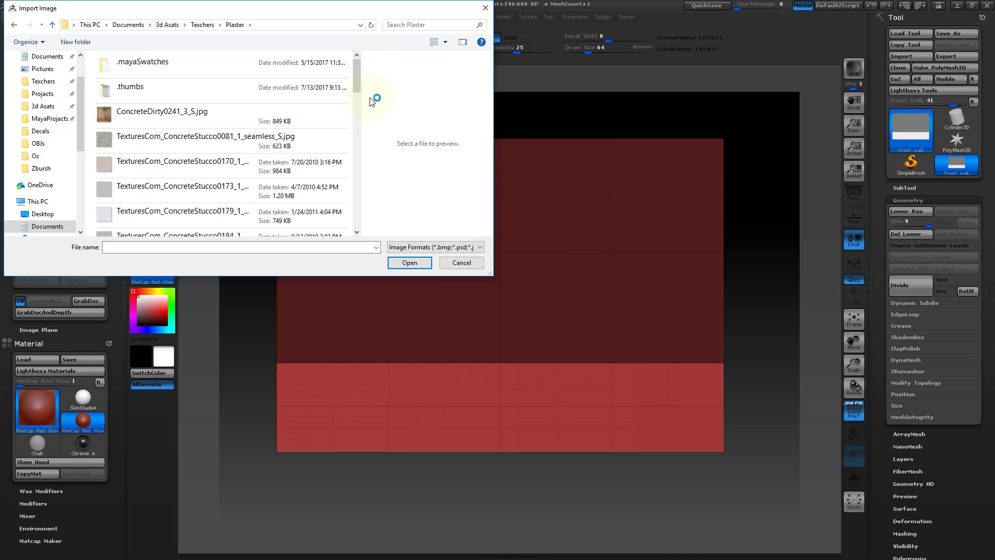
{"action": "left_click_drag", "start_coordinate": [356, 85], "coordinate": [356, 105]}
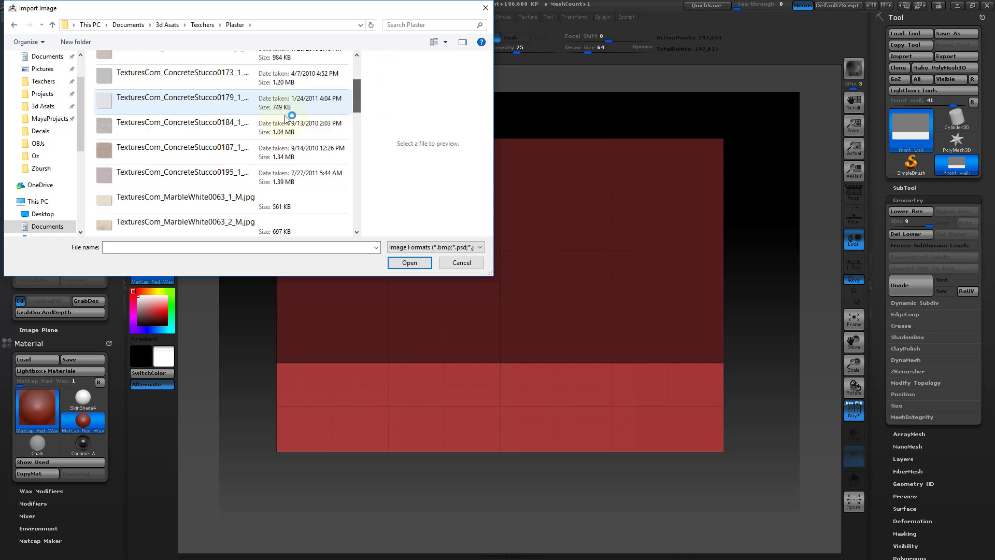
Step: Preview the ConcreteStucco images in the Plaster folder and import a TexturesCom_PlasterBare image
{"action": "left_click", "coordinate": [165, 129]}
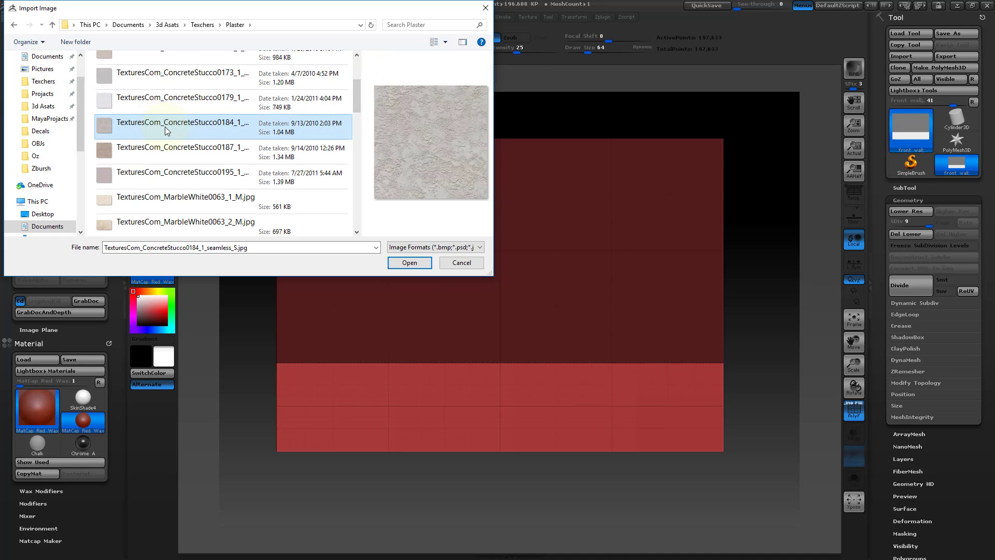
{"action": "left_click", "coordinate": [184, 104]}
{"action": "left_click", "coordinate": [183, 82]}
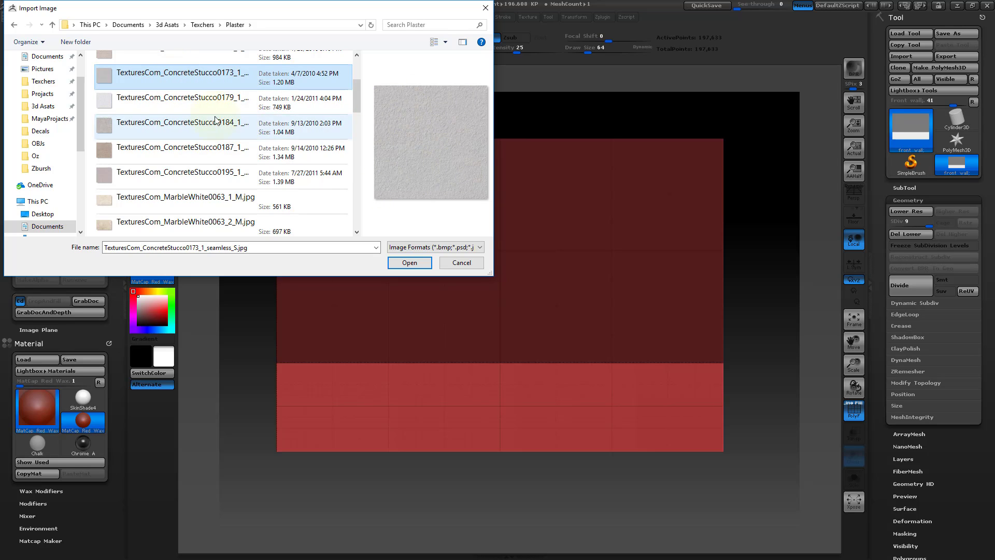
{"action": "left_click", "coordinate": [184, 174]}
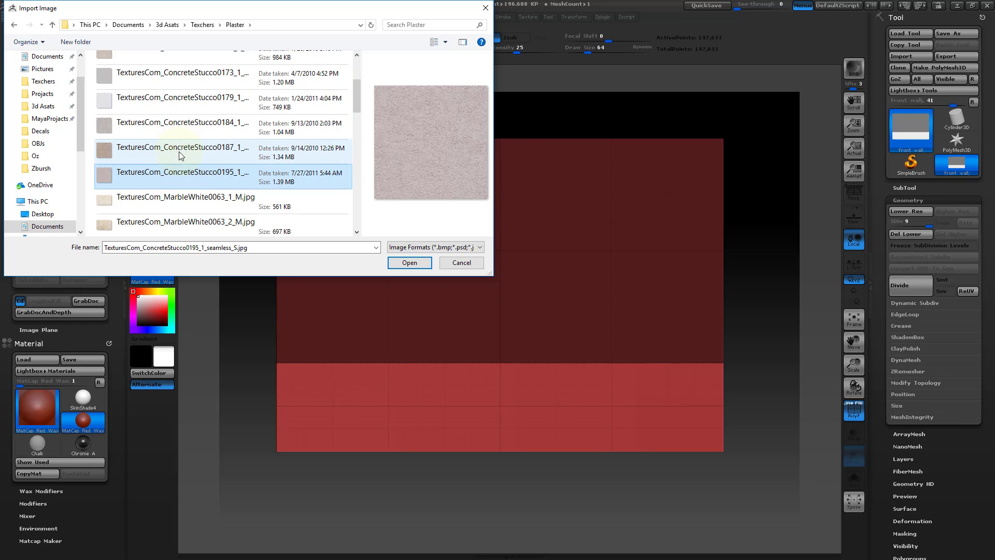
{"action": "left_click", "coordinate": [181, 149]}
{"action": "left_click_drag", "start_coordinate": [356, 114], "coordinate": [357, 125]}
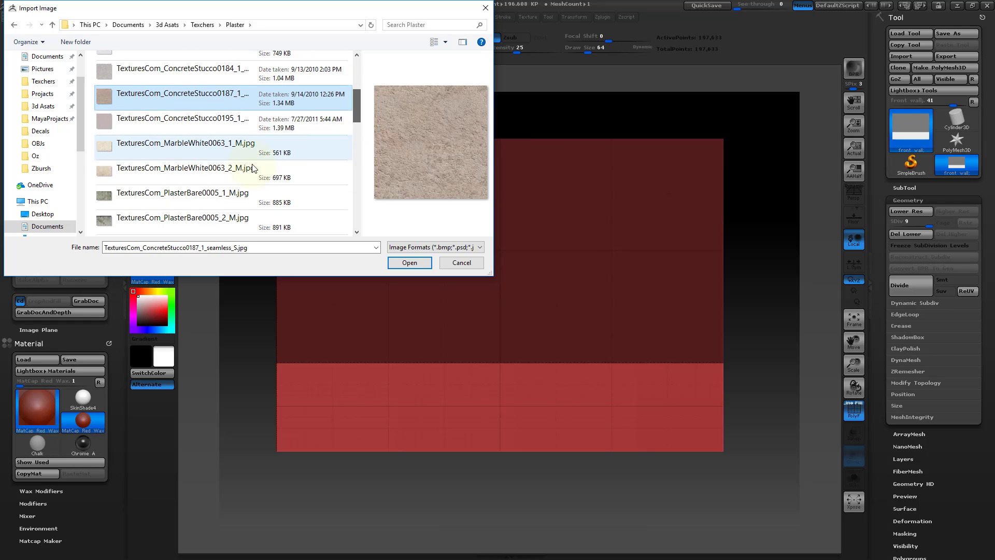
{"action": "left_click", "coordinate": [200, 125]}
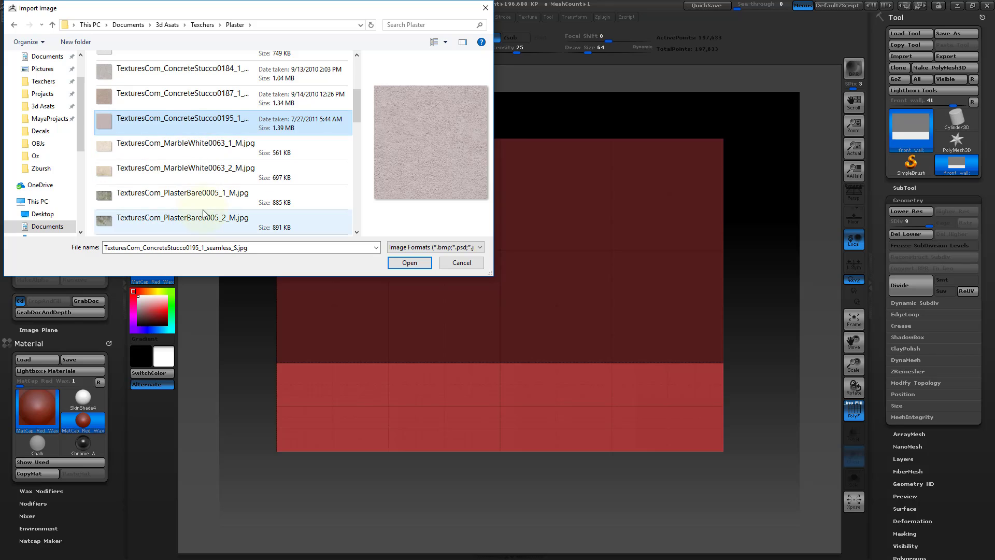
{"action": "left_click_drag", "start_coordinate": [358, 122], "coordinate": [357, 137]}
{"action": "left_click", "coordinate": [208, 193]}
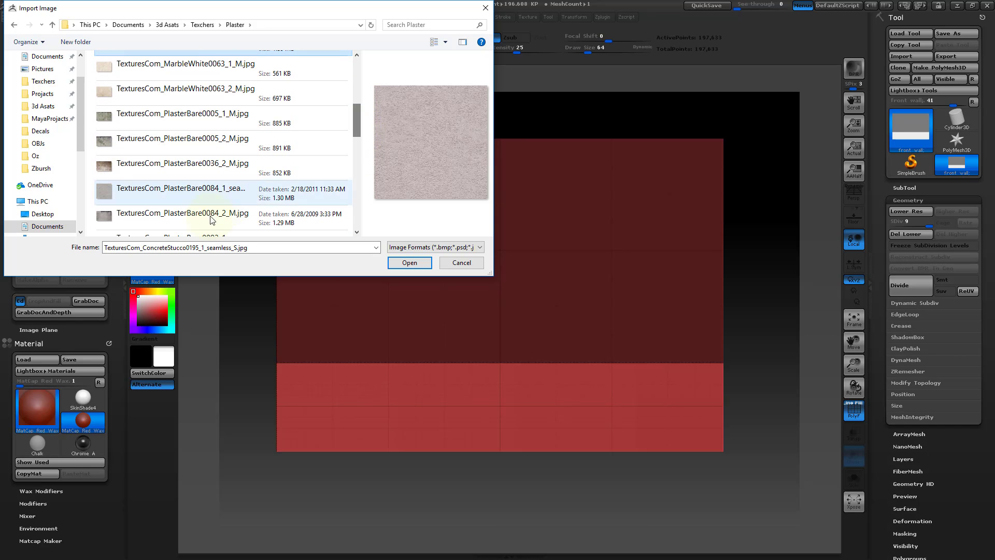
{"action": "left_click", "coordinate": [409, 263]}
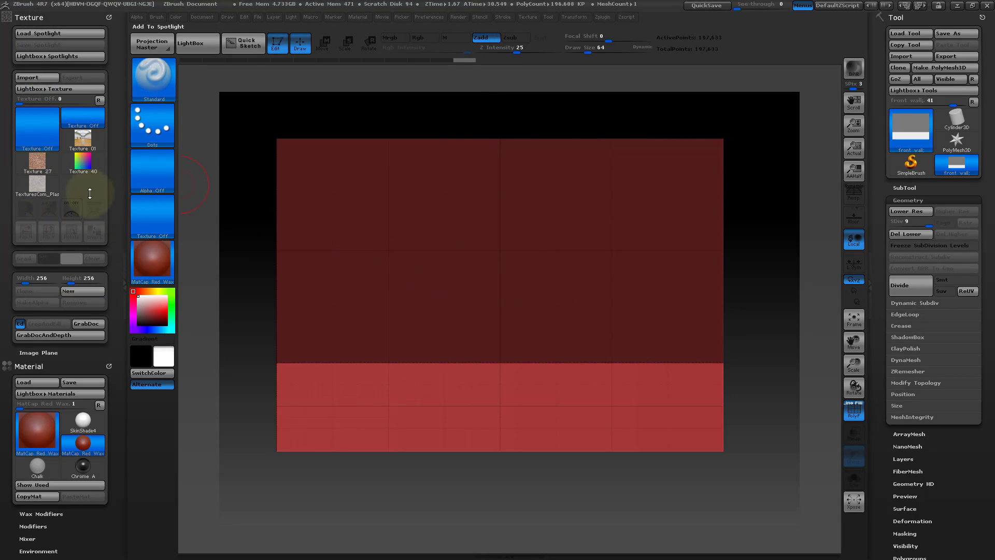
Step: Add the imported plaster texture to Spotlight, close LightBox and hide the Spotlight overlay
{"action": "left_click", "coordinate": [39, 187]}
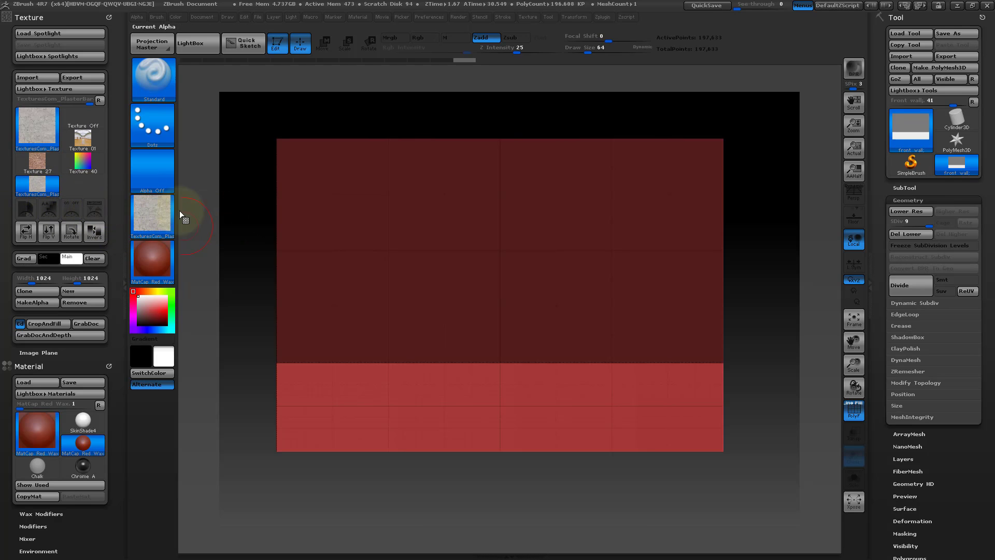
{"action": "left_click", "coordinate": [100, 210]}
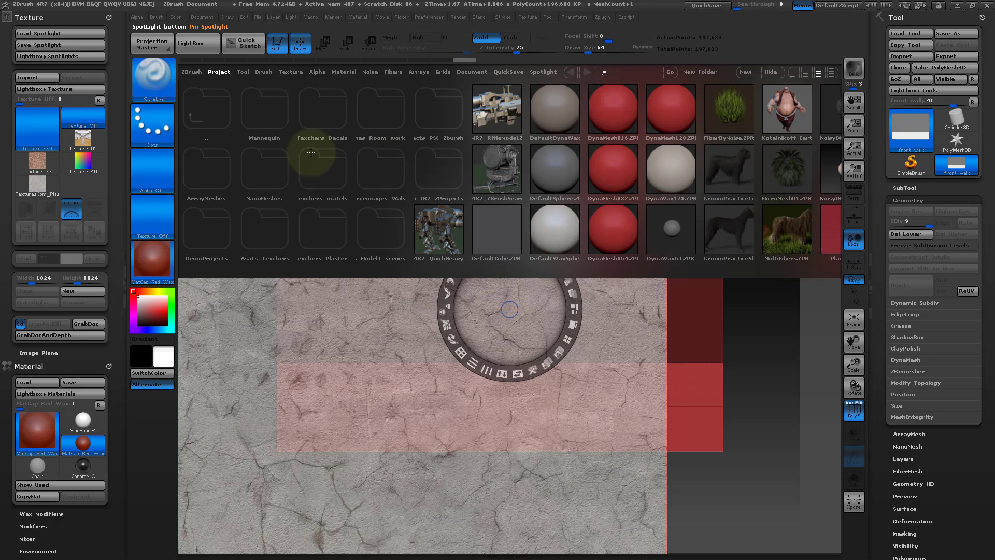
{"action": "left_click", "coordinate": [186, 47]}
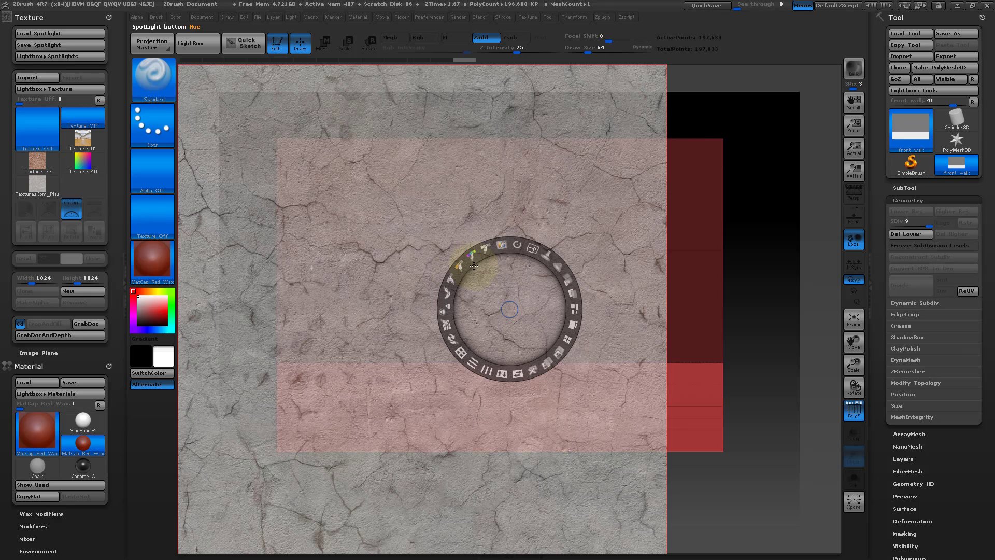
{"action": "key", "text": "shift+z"}
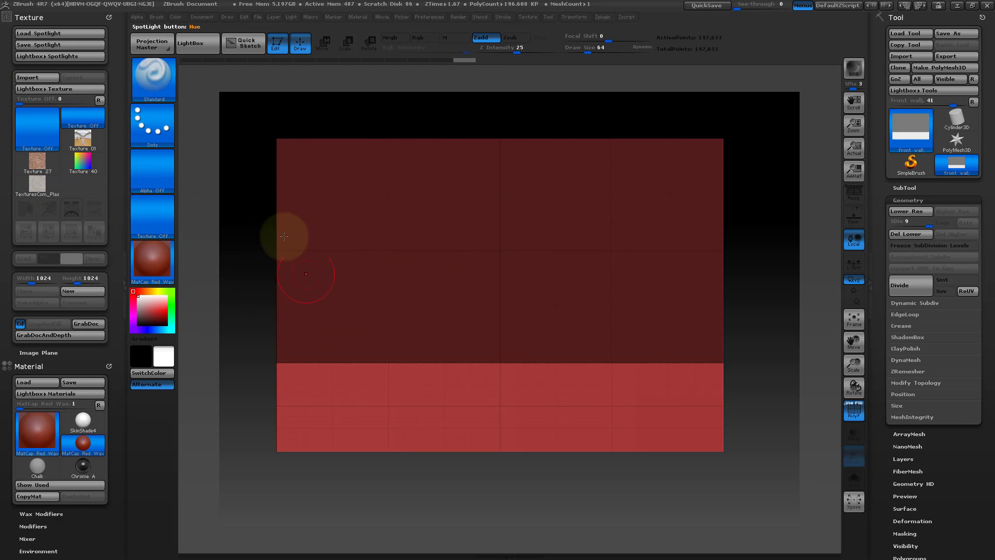
Step: Switch the wall's material to MatCap Gray and hide the polygon wireframe
{"action": "left_click", "coordinate": [161, 259]}
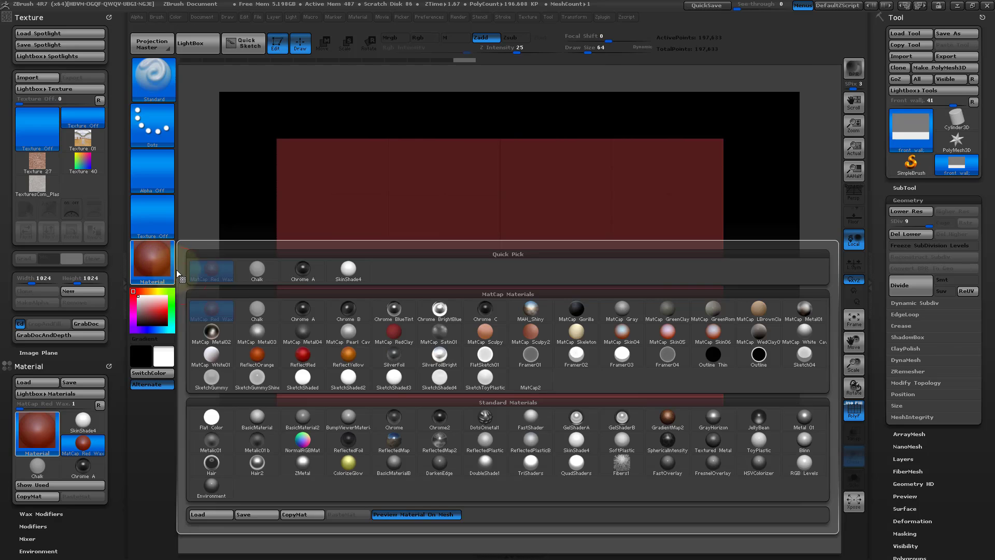
{"action": "left_click", "coordinate": [634, 316]}
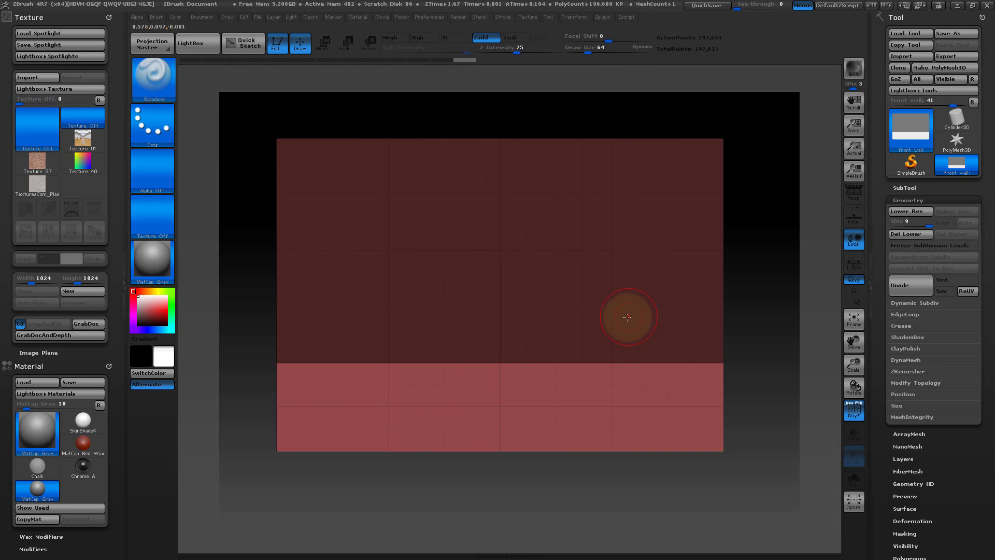
{"action": "left_click", "coordinate": [856, 412]}
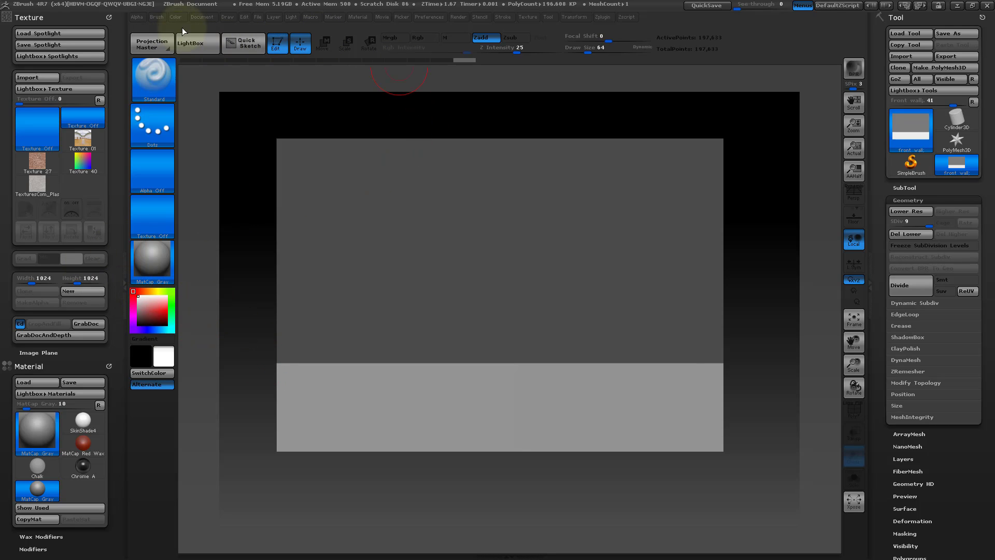
Step: Clear the wall's mask and fill the whole object with white
{"action": "left_click", "coordinate": [175, 16]}
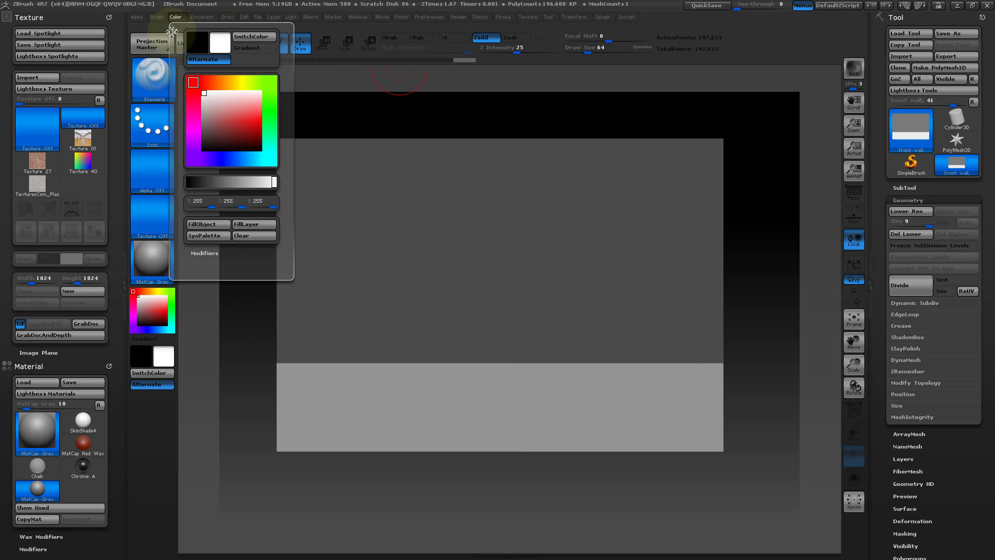
{"action": "left_click", "coordinate": [209, 226]}
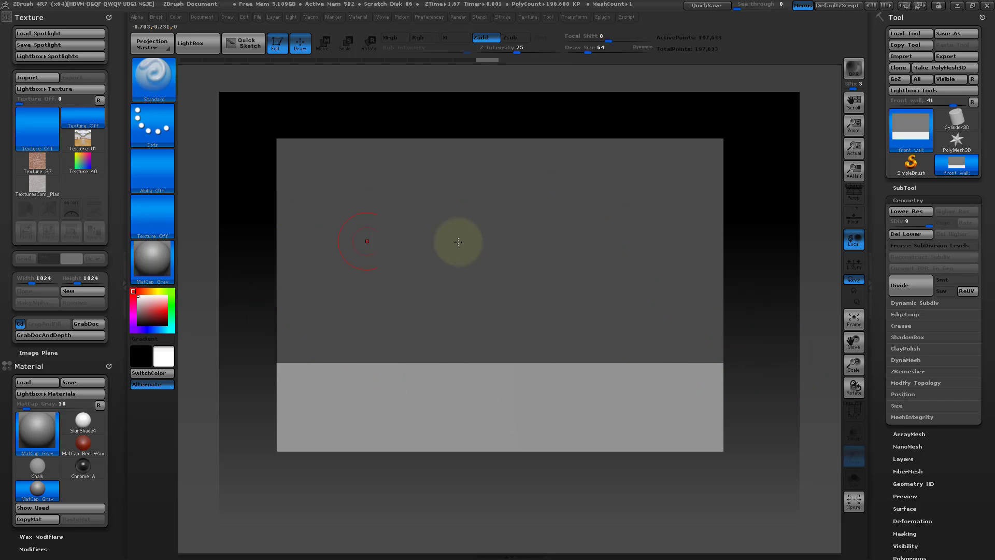
{"action": "key", "text": "ctrl"}
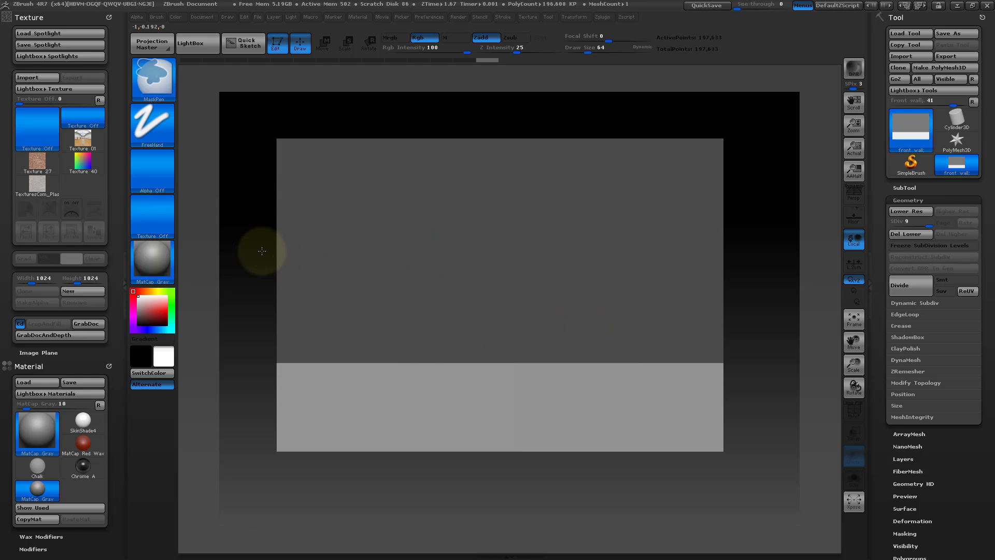
{"action": "left_click_drag", "start_coordinate": [262, 251], "coordinate": [269, 231], "text": "ctrl"}
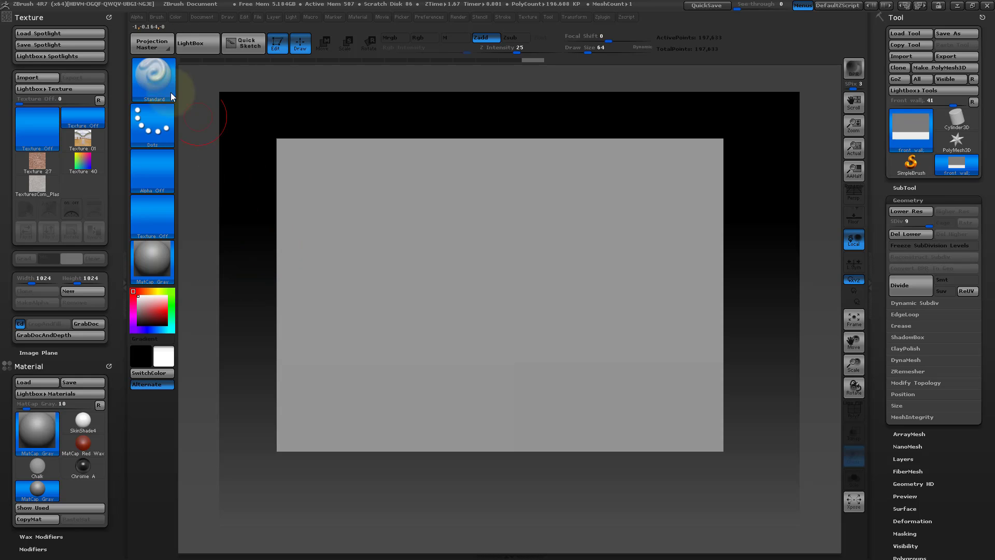
{"action": "left_click", "coordinate": [175, 17]}
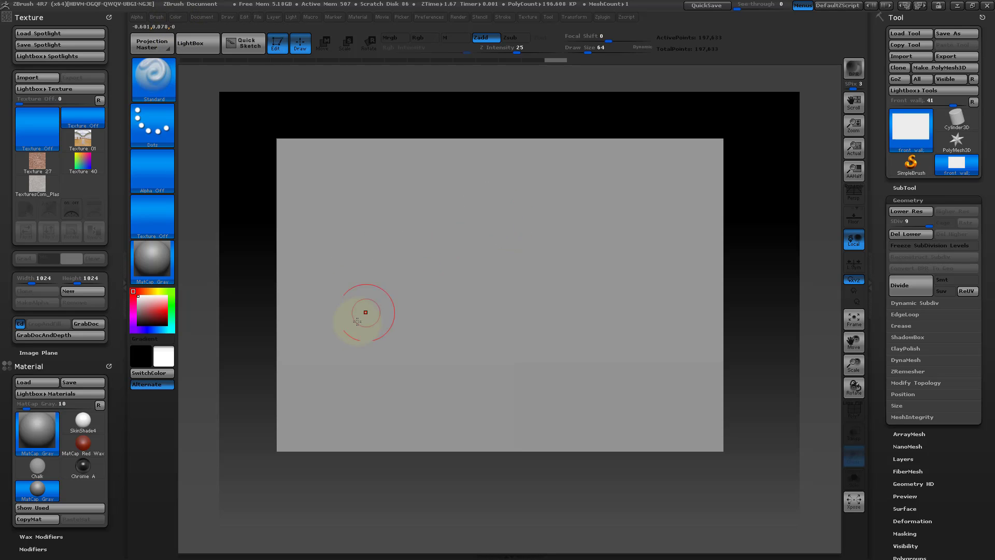
Step: Mask the wall's upper part down to the horizontal edge line, using the polygon wireframe as a guide, and hide the wireframe
{"action": "left_click", "coordinate": [854, 410]}
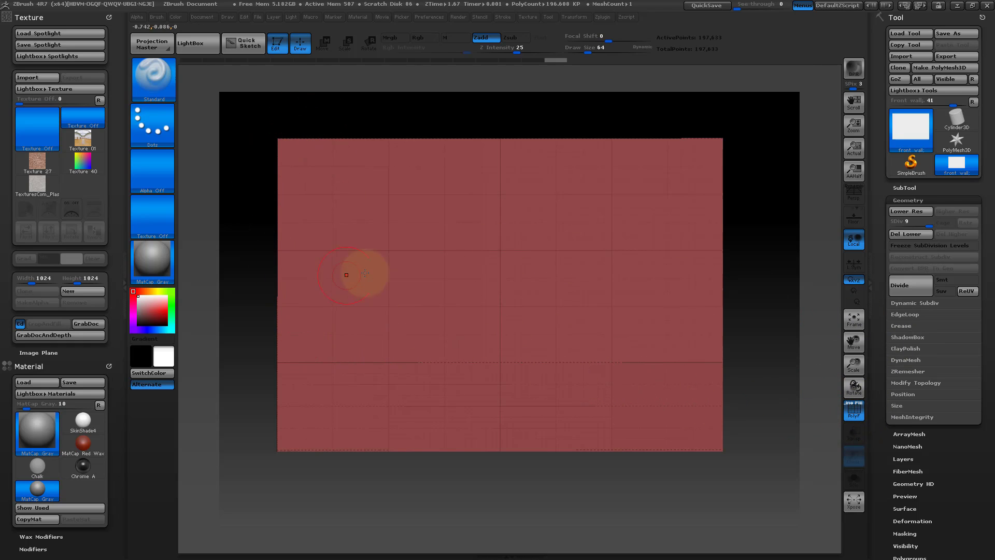
{"action": "key", "text": "ctrl"}
{"action": "left_click_drag", "start_coordinate": [253, 126], "coordinate": [761, 362], "text": "ctrl"}
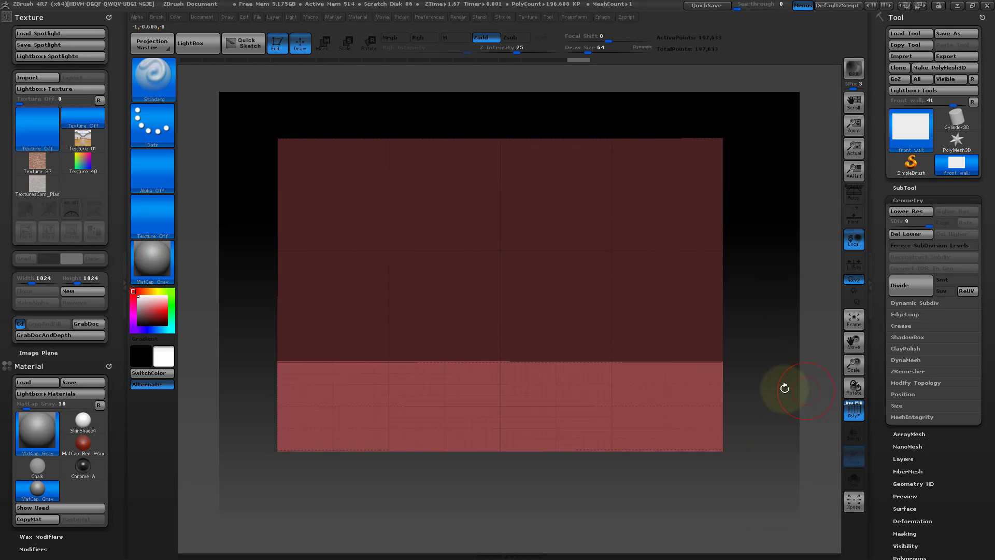
{"action": "left_click_drag", "start_coordinate": [248, 126], "coordinate": [754, 361], "text": "ctrl"}
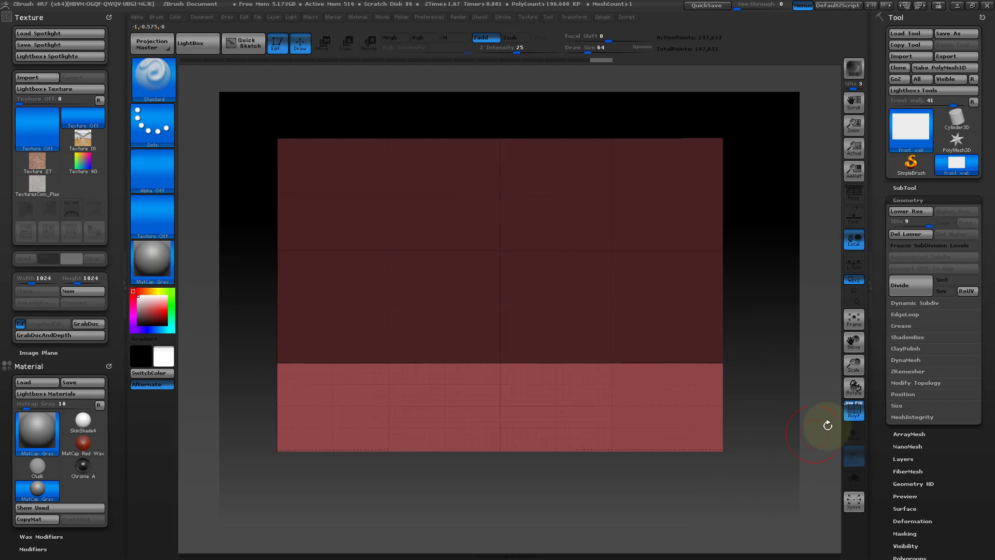
{"action": "left_click", "coordinate": [854, 413]}
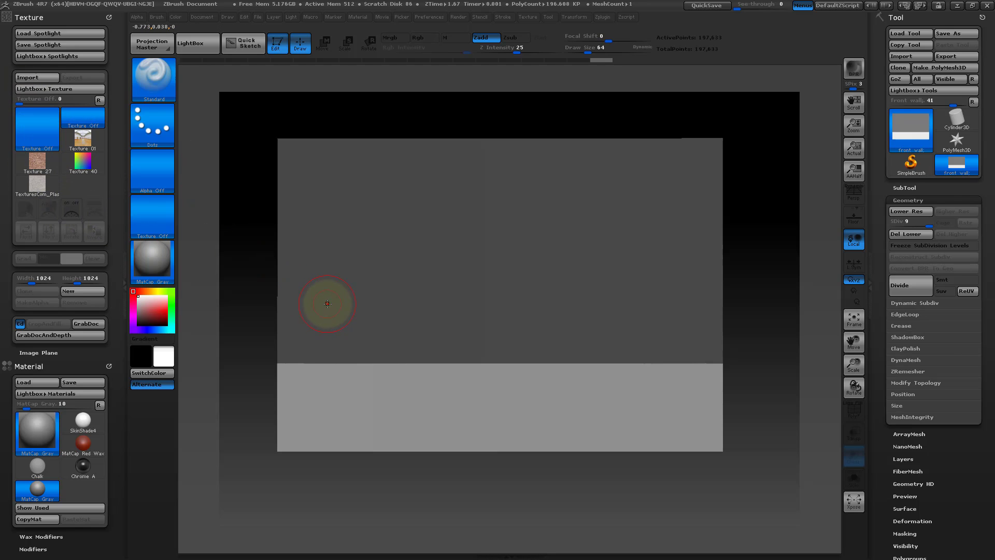
Step: Try to shift the Spotlight plaster image sideways over the wall and adjust it with the dial, then hide it
{"action": "key", "text": "shift+z"}
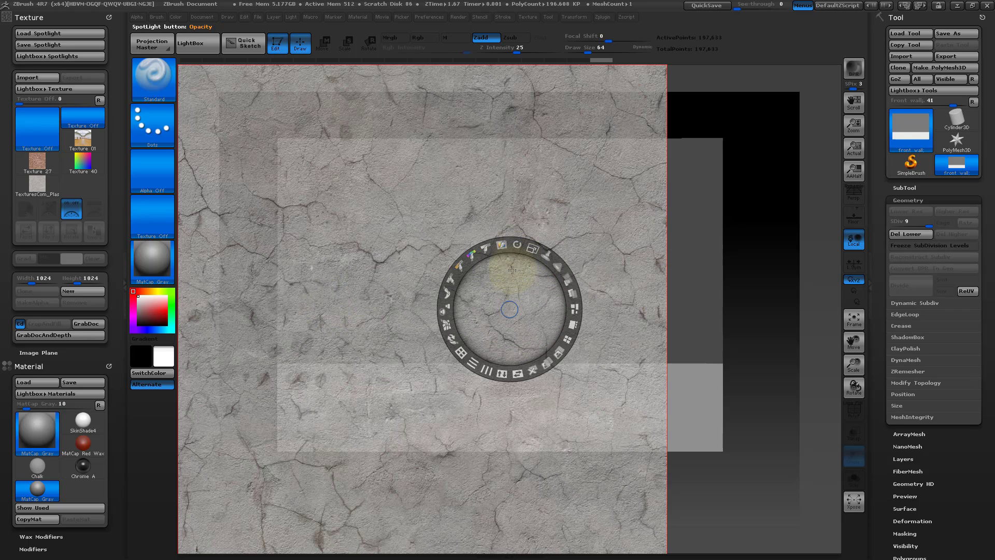
{"action": "left_click_drag", "start_coordinate": [512, 270], "coordinate": [600, 271]}
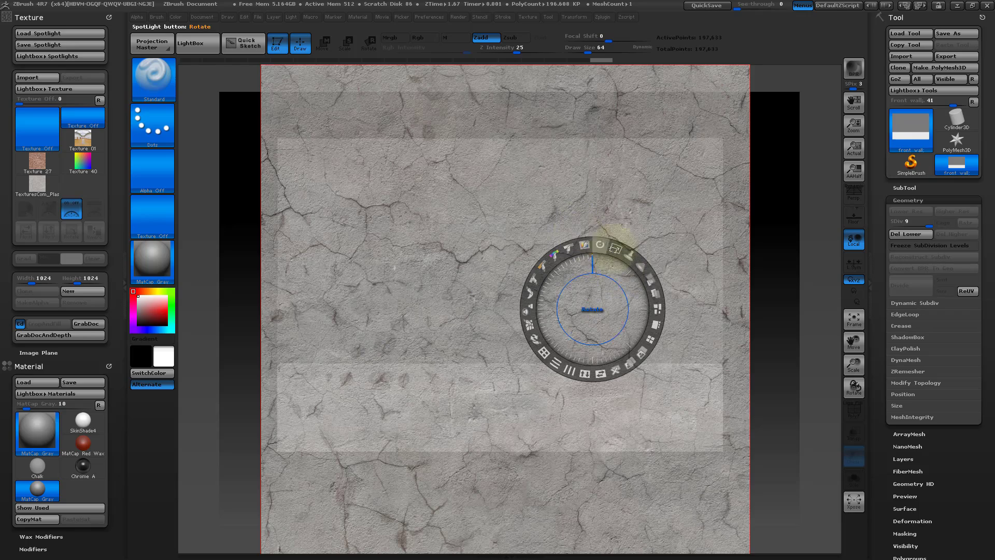
{"action": "left_click_drag", "start_coordinate": [600, 245], "coordinate": [609, 248]}
{"action": "key", "text": "shift+z"}
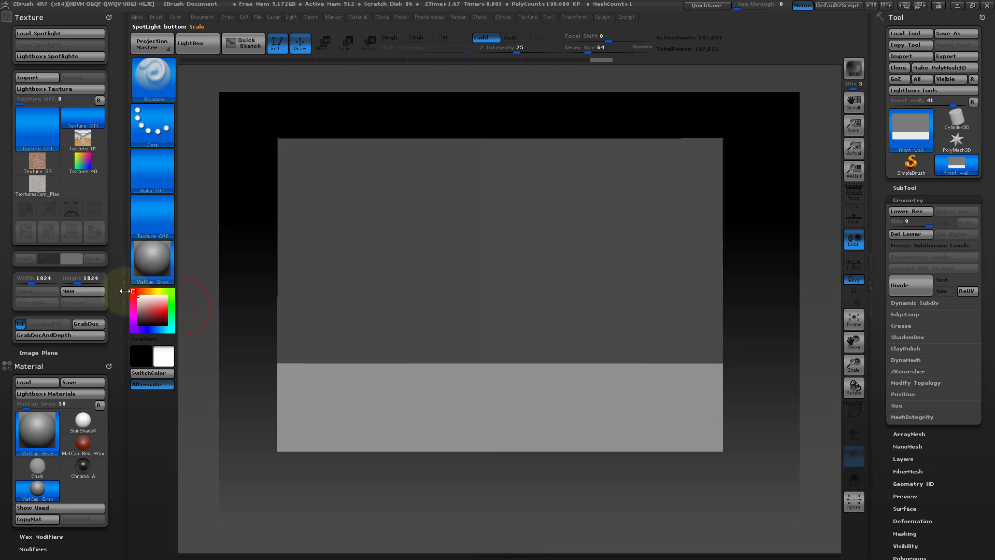
Step: Add the plaster texture to Spotlight again, and move and slightly enlarge it to cover the whole wall
{"action": "left_click", "coordinate": [38, 185]}
{"action": "left_click", "coordinate": [97, 209]}
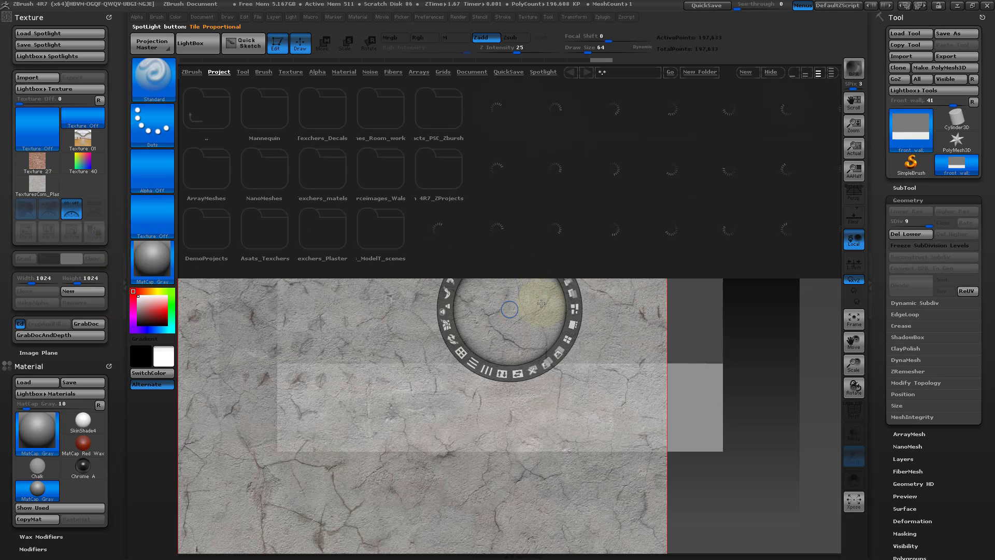
{"action": "left_click", "coordinate": [194, 47]}
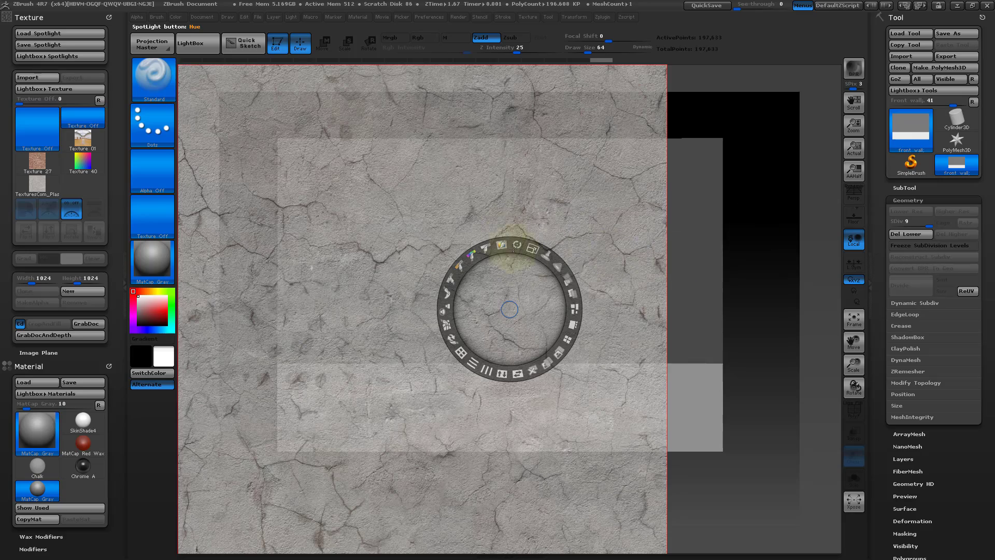
{"action": "left_click_drag", "start_coordinate": [513, 272], "coordinate": [607, 234]}
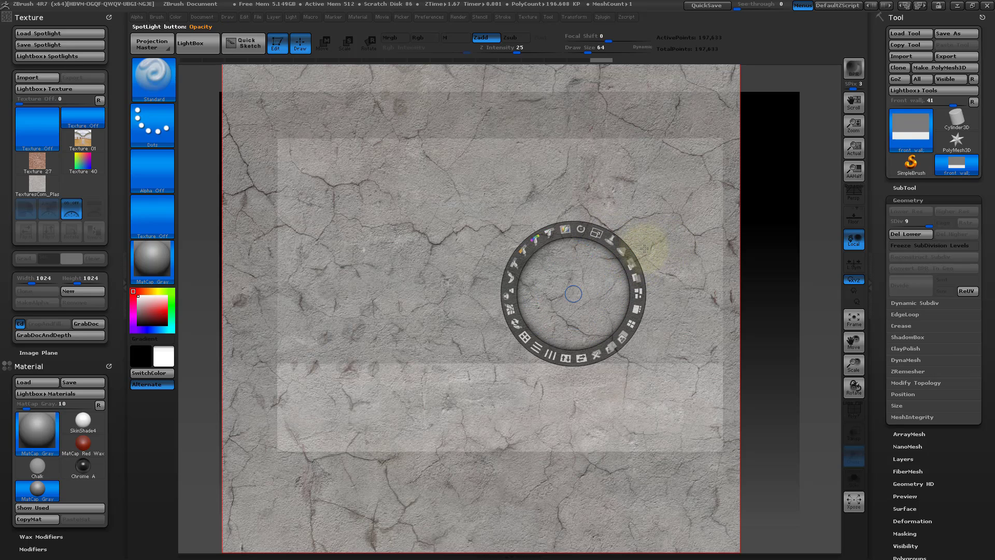
Step: Toggle the Spotlight image and its dial off and on to compare the editing and painting modes
{"action": "key", "text": "z"}
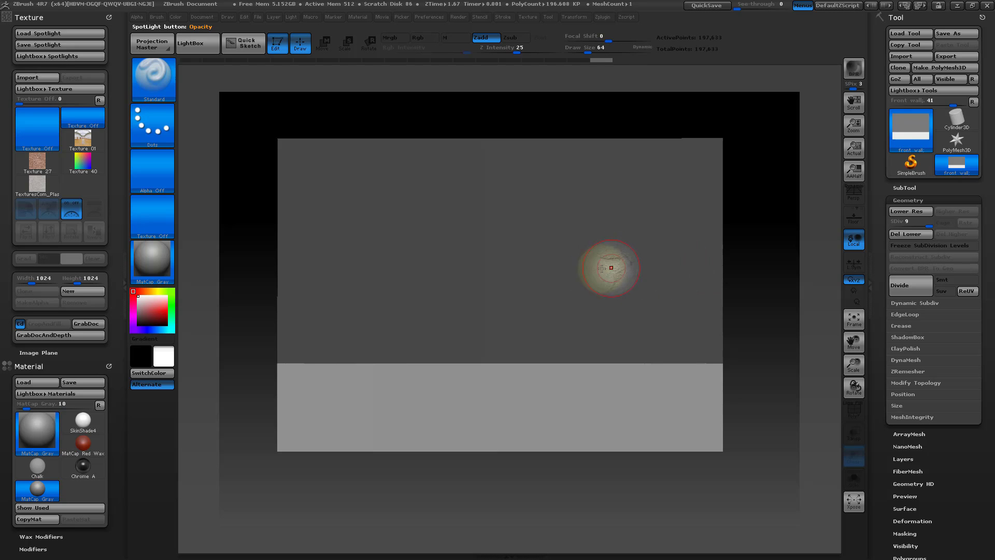
{"action": "key", "text": "z"}
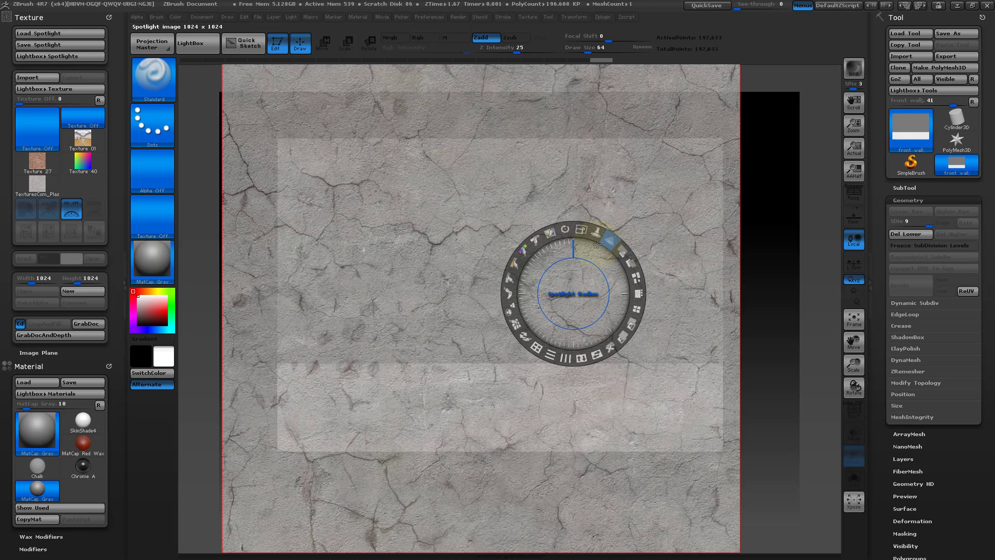
{"action": "key", "text": "z"}
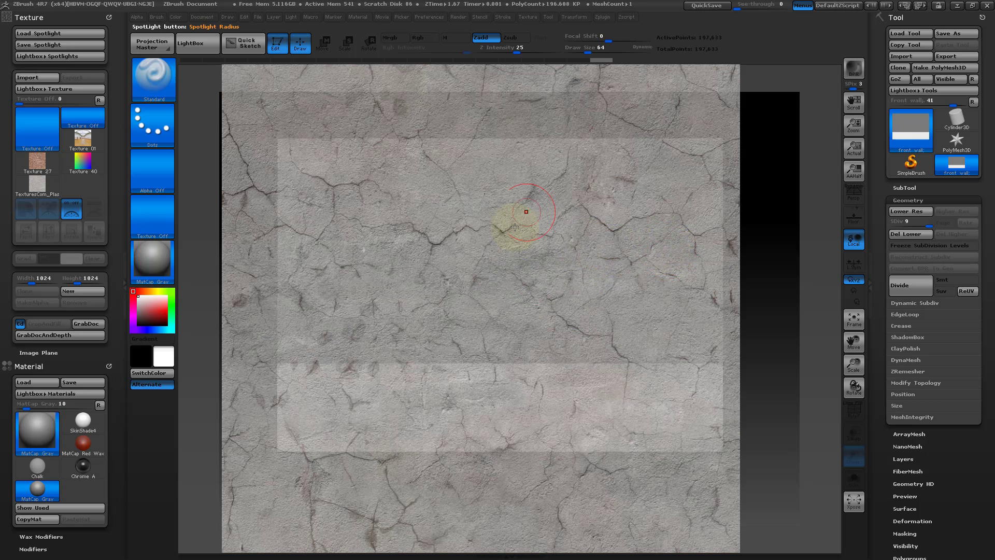
{"action": "key", "text": "z"}
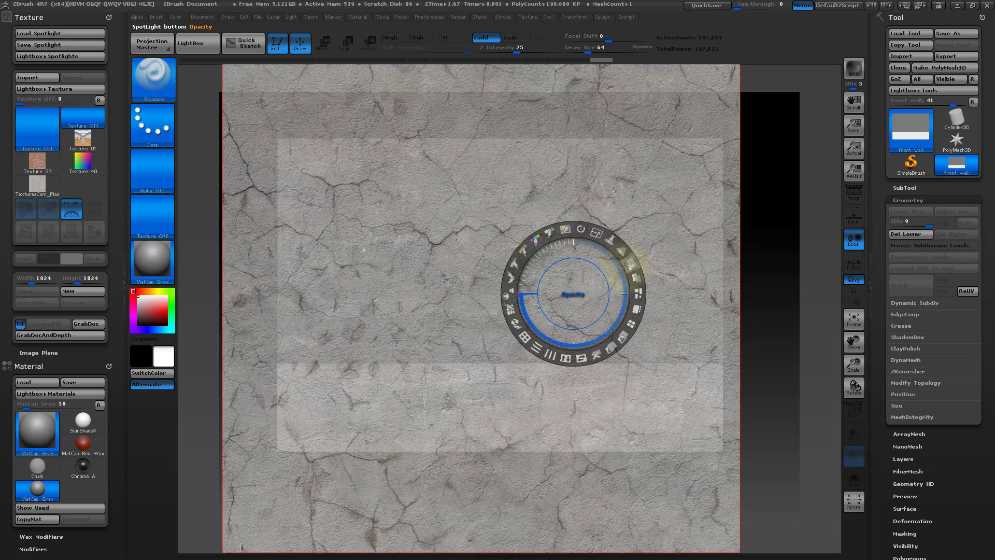
{"action": "key", "text": "shift+z"}
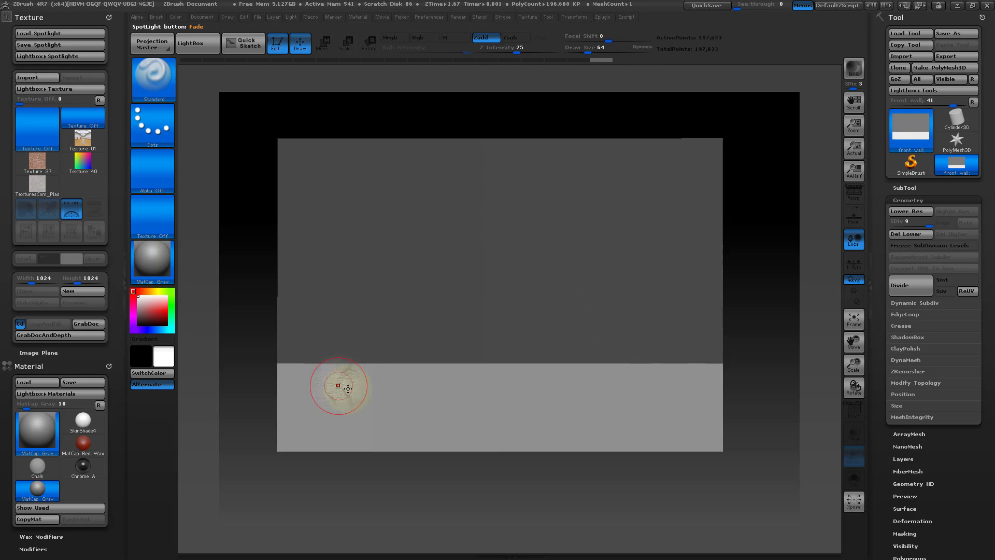
{"action": "key", "text": "shift+z"}
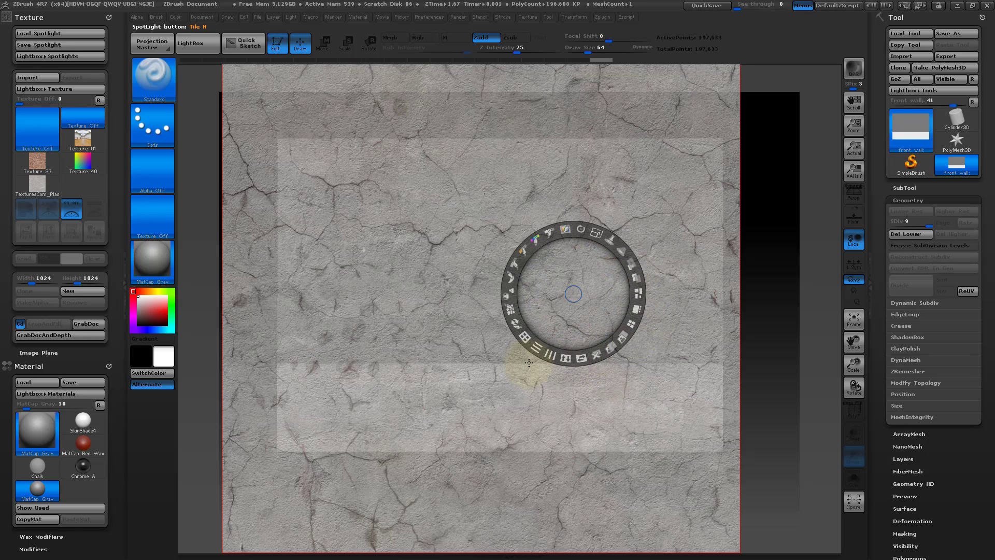
Step: Try flipping the Spotlight plaster image horizontally and vertically
{"action": "left_click", "coordinate": [583, 359]}
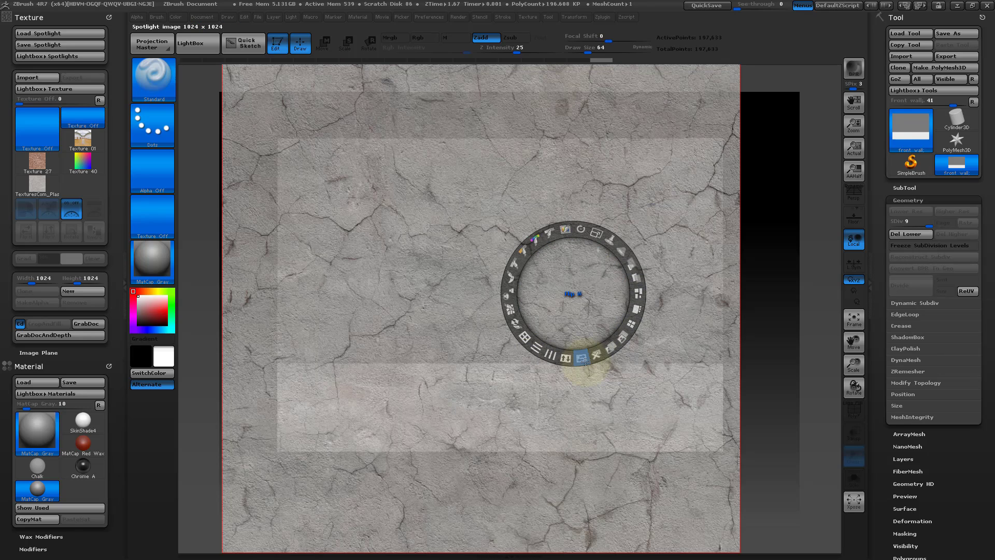
{"action": "left_click", "coordinate": [576, 363]}
{"action": "left_click", "coordinate": [567, 362]}
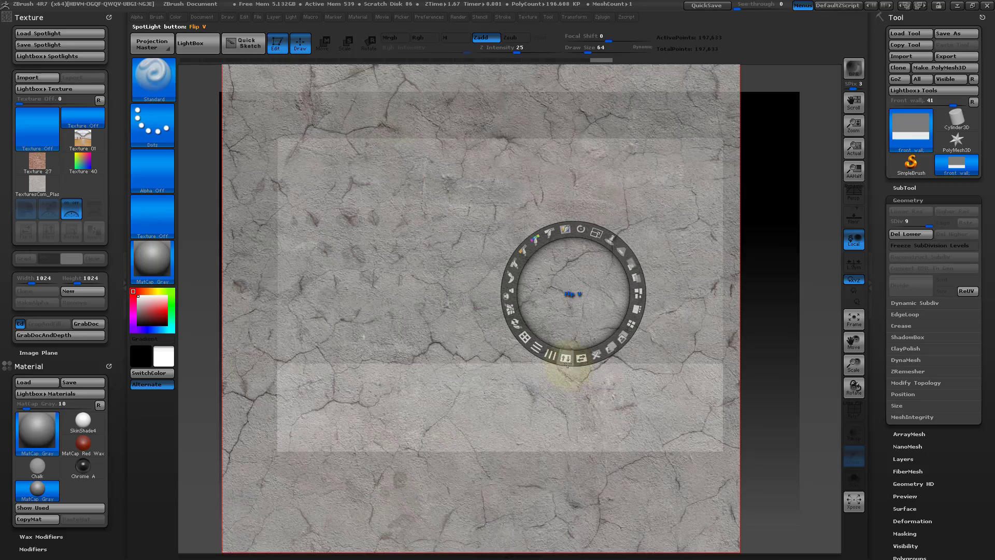
{"action": "left_click", "coordinate": [568, 362]}
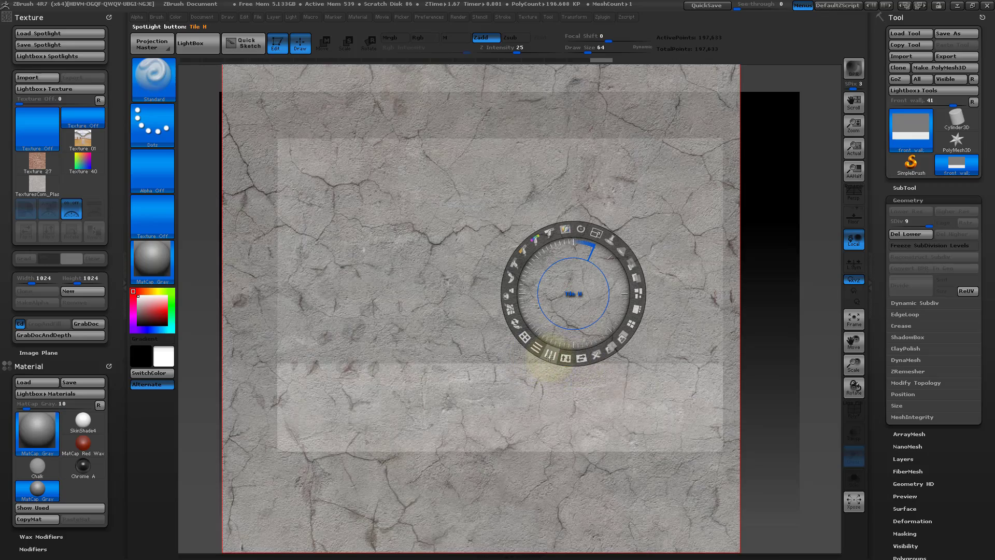
Step: Tile the plaster image into smaller repeats, move it down over the unmasked lower strip, and switch Spotlight to painting mode
{"action": "mouse_move", "coordinate": [551, 356]}
{"action": "left_mouse_down"}
{"action": "mouse_move", "coordinate": [535, 355]}
{"action": "mouse_move", "coordinate": [533, 340]}
{"action": "mouse_move", "coordinate": [554, 355]}
{"action": "mouse_move", "coordinate": [528, 338]}
{"action": "mouse_move", "coordinate": [561, 349]}
{"action": "mouse_move", "coordinate": [548, 349]}
{"action": "left_mouse_up"}
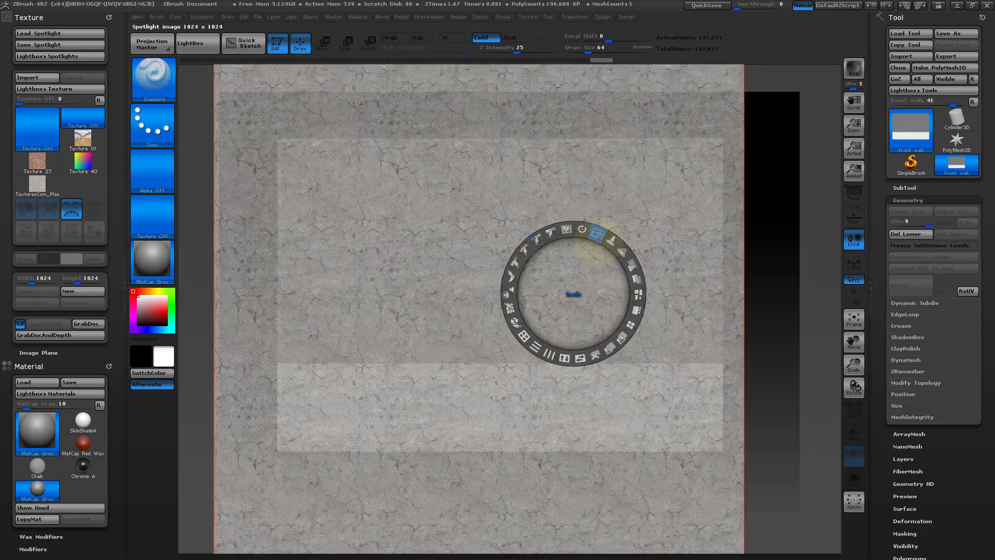
{"action": "left_click_drag", "start_coordinate": [572, 266], "coordinate": [586, 329]}
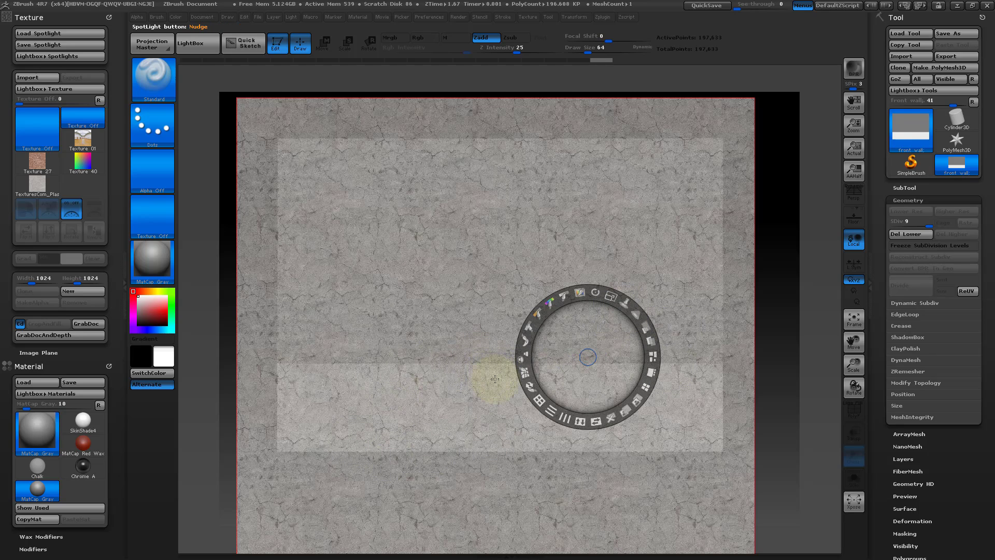
{"action": "key", "text": "z"}
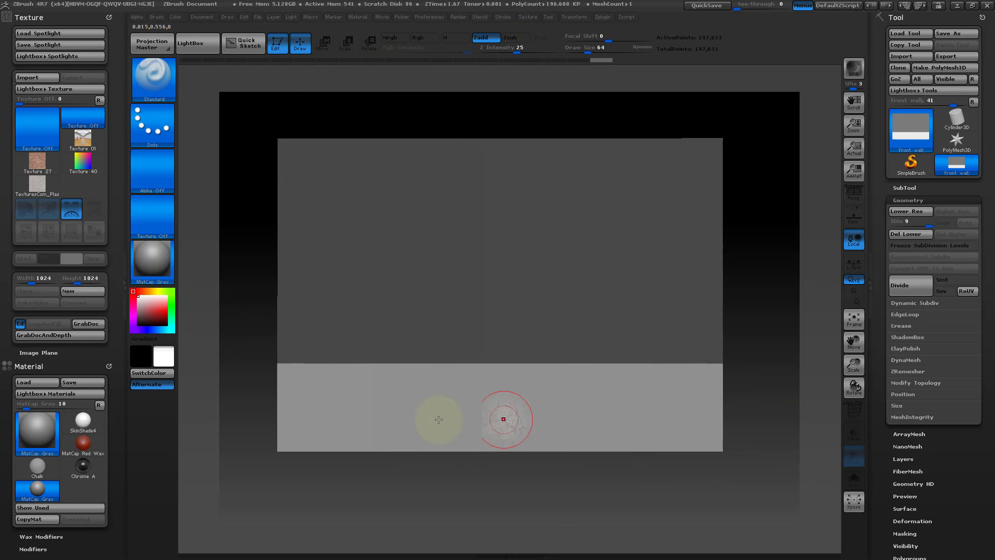
Step: Emboss the plaster texture onto the unmasked lower strip of the wall using the DragRect stroke at Z Intensity 2
{"action": "mouse_move", "coordinate": [387, 427]}
{"action": "left_mouse_down"}
{"action": "mouse_move", "coordinate": [548, 399]}
{"action": "mouse_move", "coordinate": [681, 424]}
{"action": "left_mouse_up"}
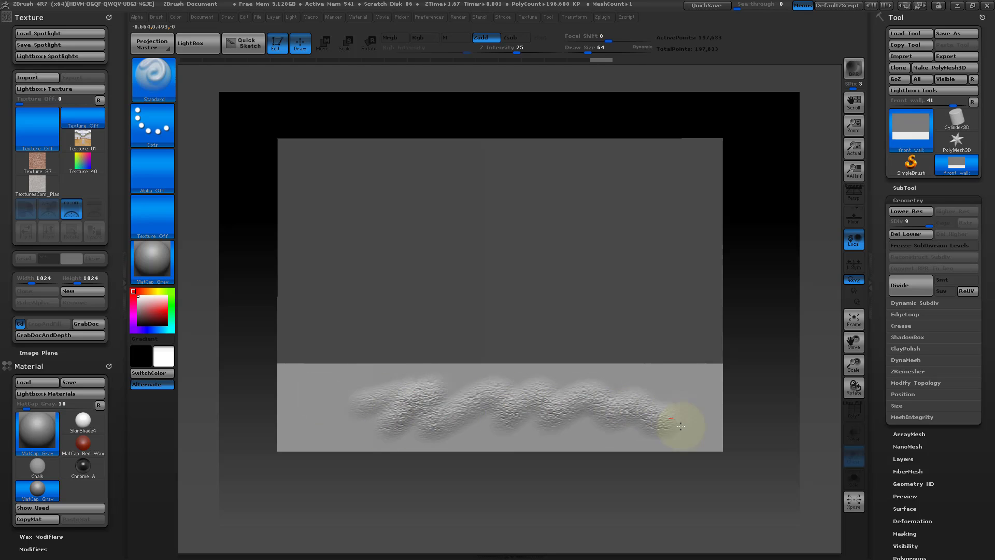
{"action": "key", "text": "ctrl+z"}
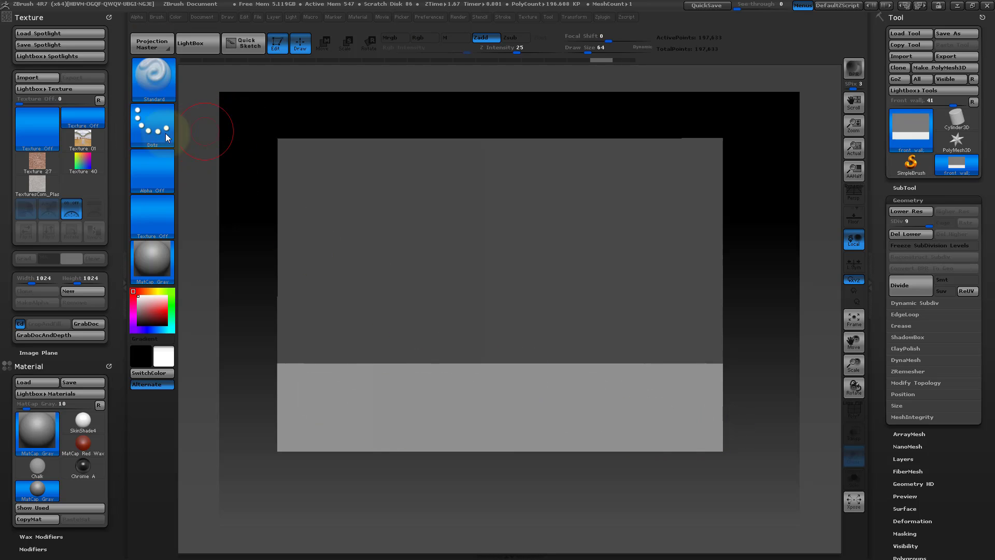
{"action": "left_click", "coordinate": [165, 132]}
{"action": "left_click", "coordinate": [166, 133]}
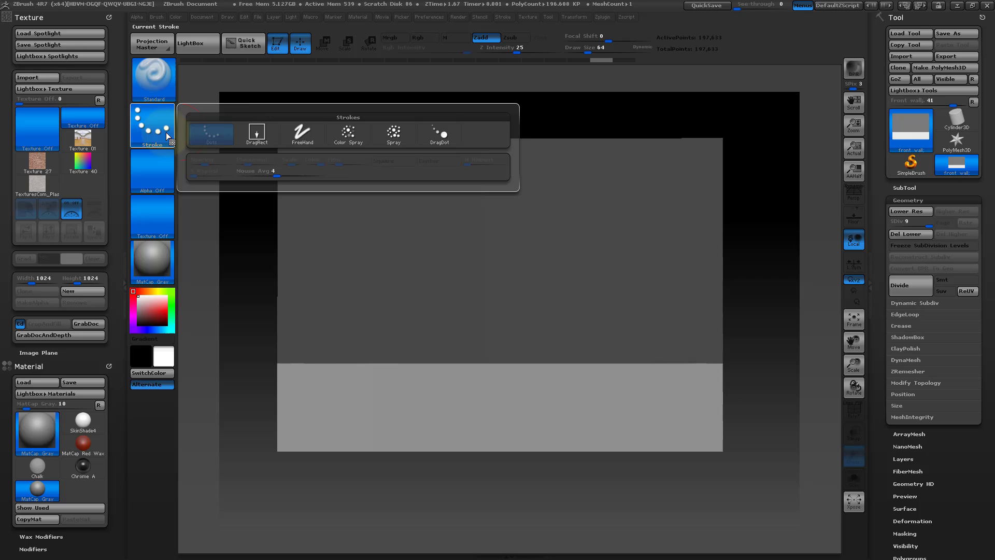
{"action": "left_click", "coordinate": [257, 135]}
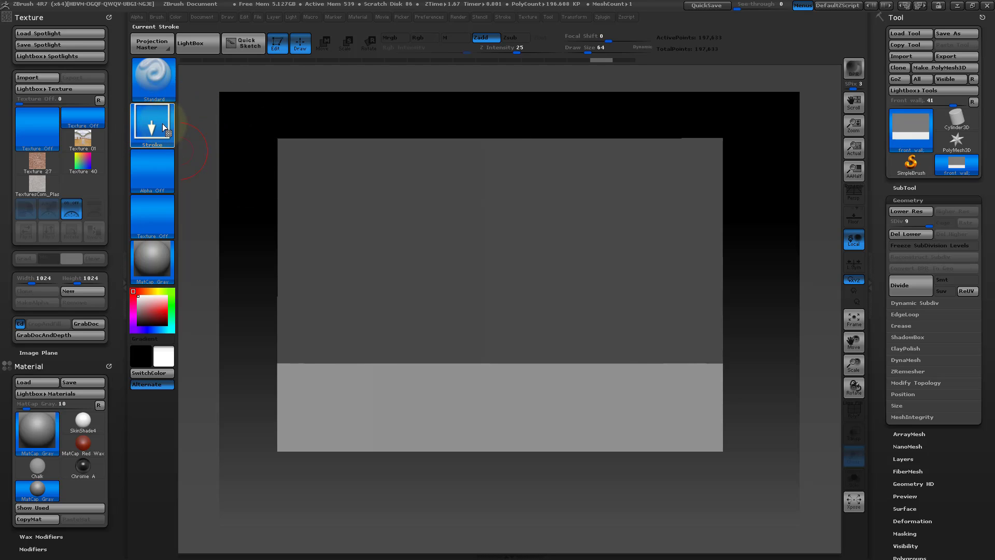
{"action": "mouse_move", "coordinate": [302, 382]}
{"action": "left_mouse_down"}
{"action": "mouse_move", "coordinate": [637, 426]}
{"action": "mouse_move", "coordinate": [879, 475]}
{"action": "left_mouse_up"}
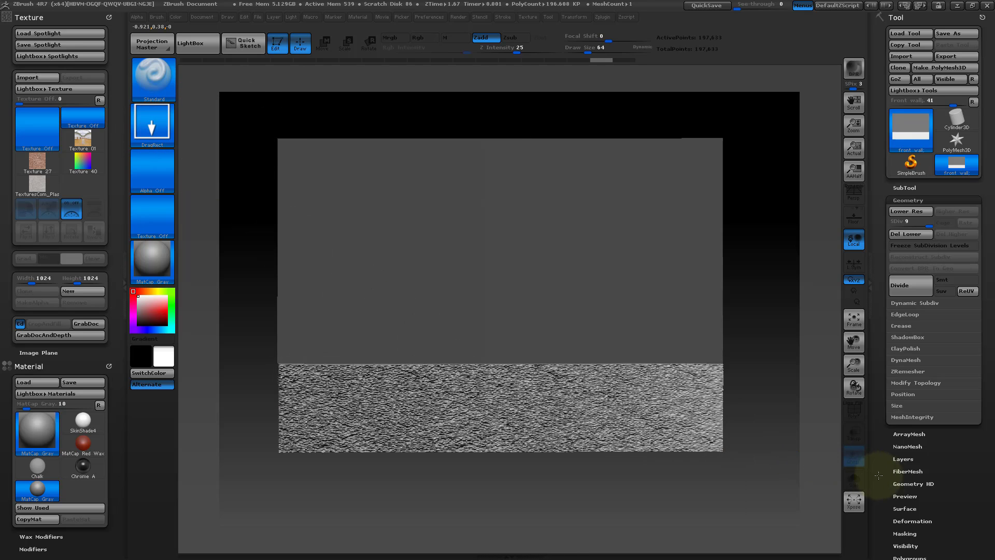
{"action": "key", "text": "ctrl+z"}
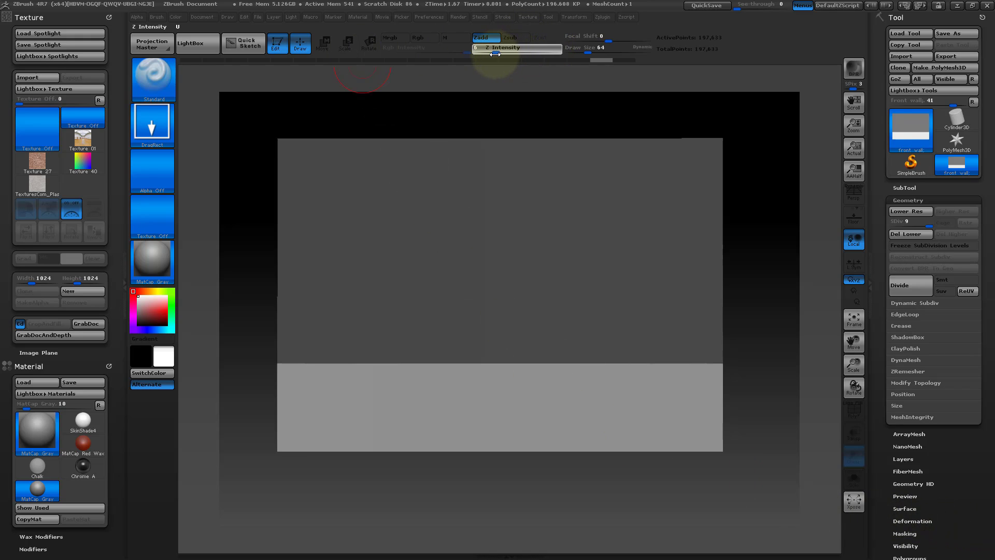
{"action": "left_click_drag", "start_coordinate": [486, 55], "coordinate": [488, 55]}
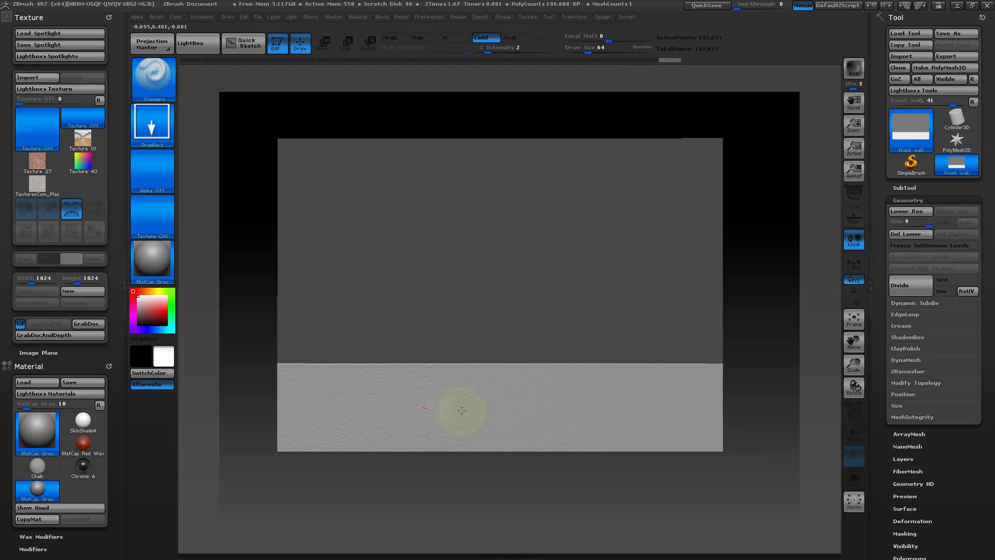
{"action": "left_click_drag", "start_coordinate": [657, 397], "coordinate": [633, 389]}
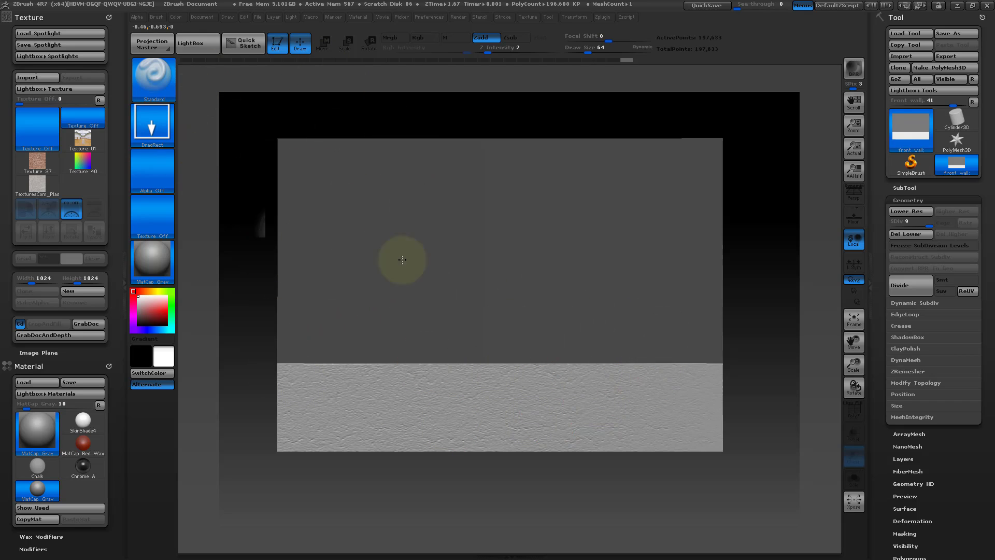
Step: Enable Rgb at intensity 100, turn Zadd off, and project the plaster colour onto the wall's lower strip
{"action": "left_click", "coordinate": [420, 39]}
{"action": "left_click", "coordinate": [484, 41]}
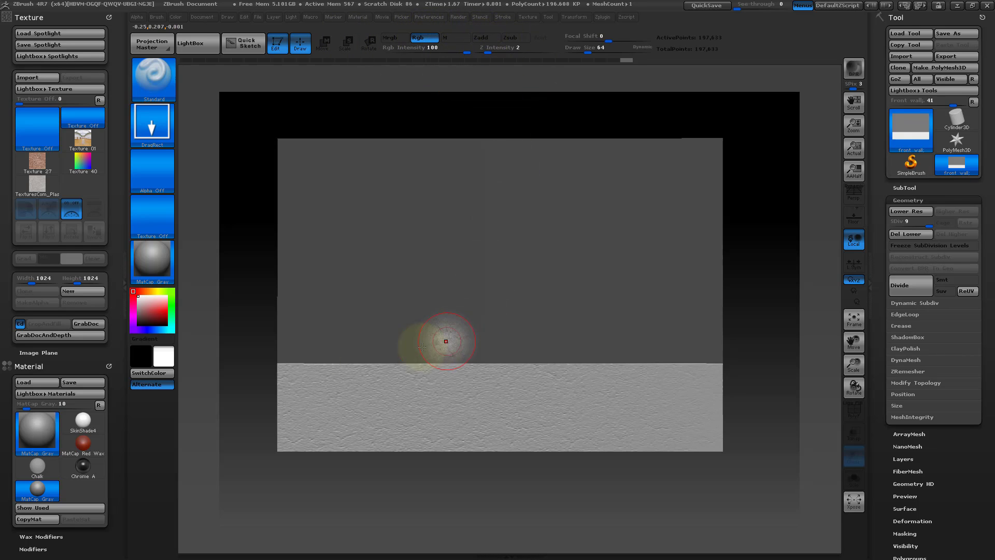
{"action": "mouse_move", "coordinate": [297, 390]}
{"action": "left_mouse_down"}
{"action": "mouse_move", "coordinate": [928, 477]}
{"action": "mouse_move", "coordinate": [596, 415]}
{"action": "mouse_move", "coordinate": [757, 441]}
{"action": "mouse_move", "coordinate": [784, 456]}
{"action": "left_mouse_up"}
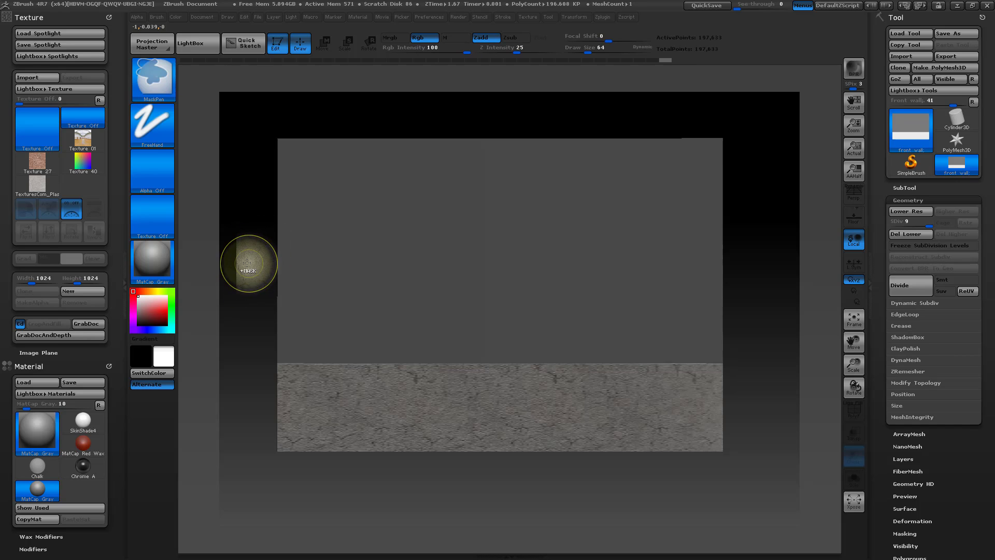
Step: Invert the mask to free the wall's upper part and bring back the Spotlight image
{"action": "left_click", "coordinate": [247, 270], "text": "ctrl"}
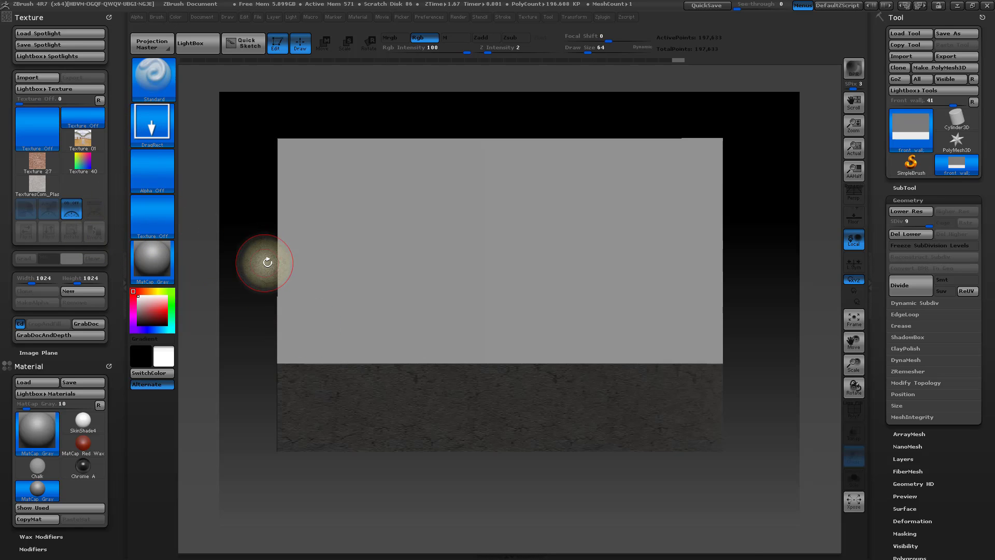
{"action": "key", "text": "shift+z"}
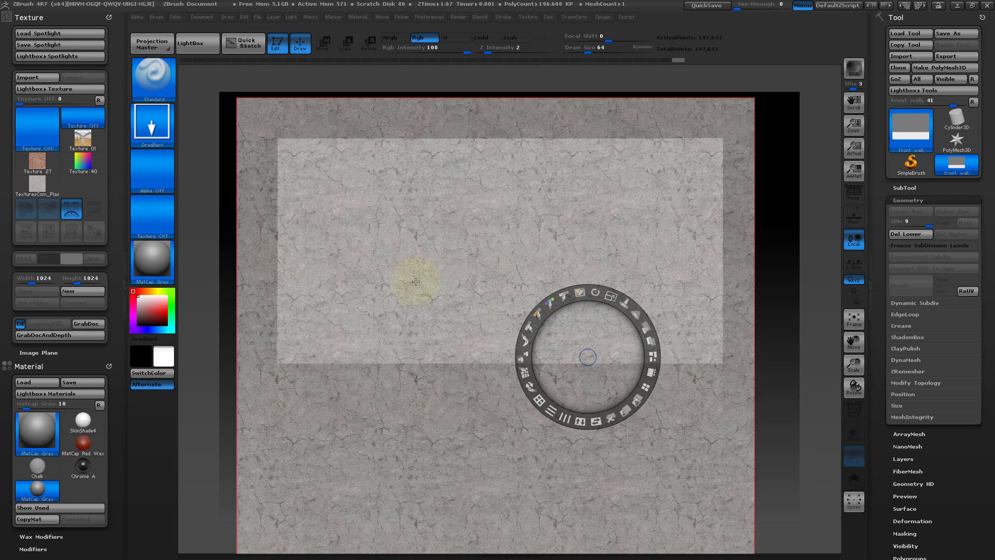
Step: Start importing another texture image and browse to the Brik folder inside Texchers
{"action": "left_click", "coordinate": [36, 78]}
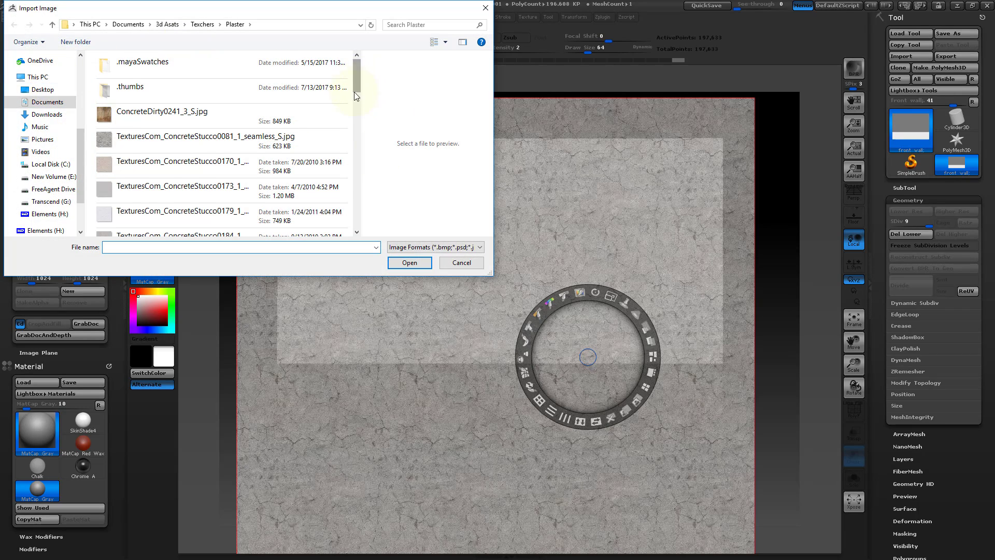
{"action": "left_click_drag", "start_coordinate": [355, 92], "coordinate": [356, 67]}
{"action": "left_click", "coordinate": [202, 24]}
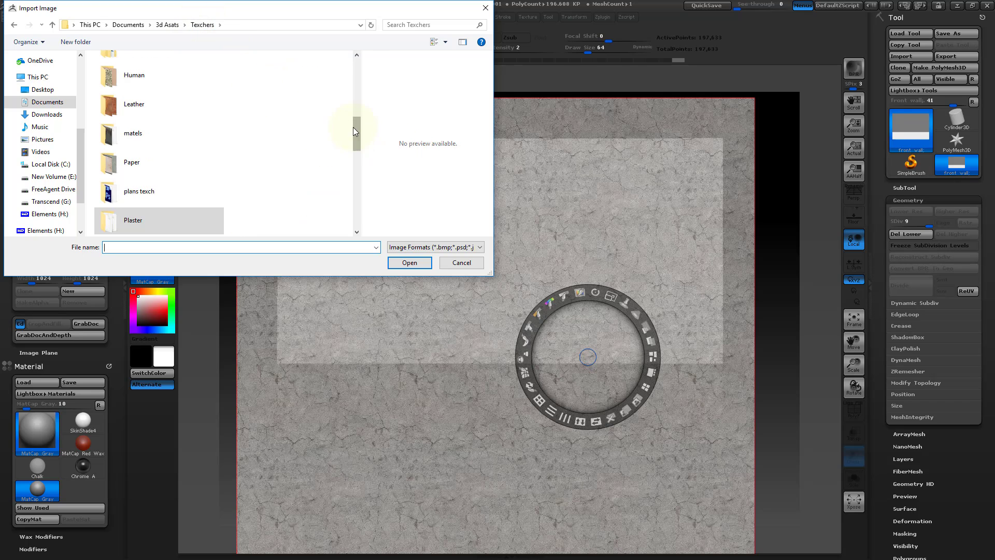
{"action": "left_click_drag", "start_coordinate": [353, 129], "coordinate": [349, 80]}
{"action": "left_click", "coordinate": [138, 133]}
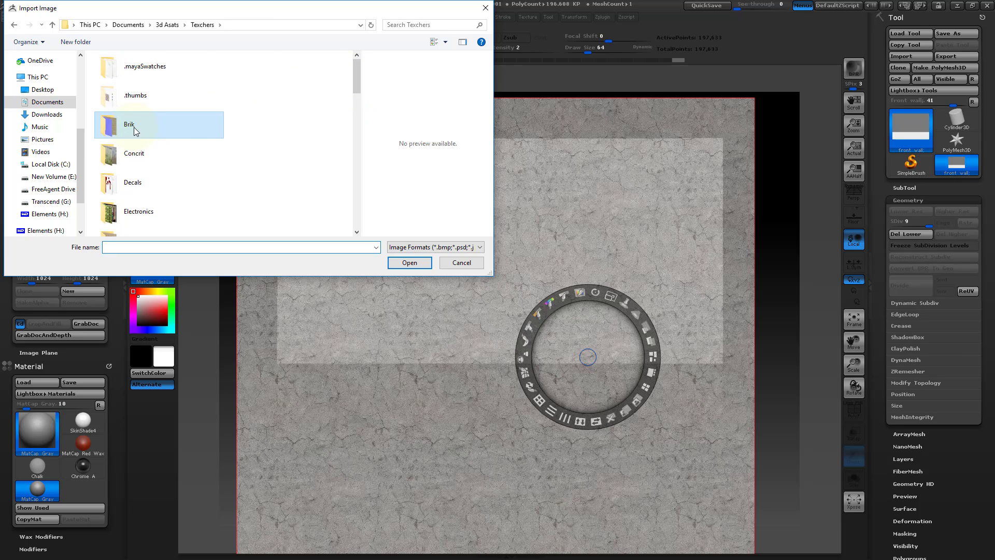
{"action": "double_click", "coordinate": [134, 128]}
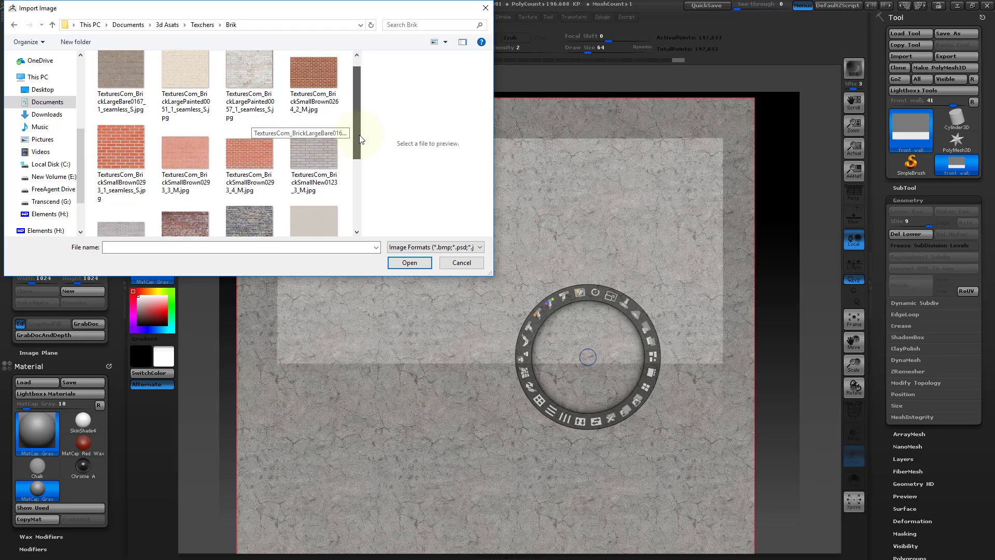
Step: Compare the light painted brick texture with the height map and import TexturesCom_PaintedLargeBricks_1024_height.tif
{"action": "left_click", "coordinate": [240, 81]}
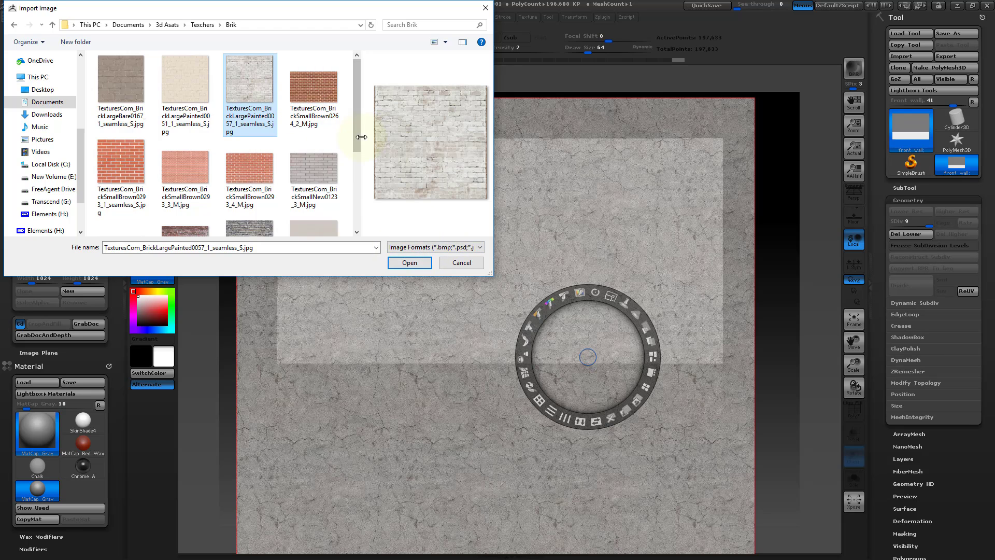
{"action": "scroll", "coordinate": [353, 156], "scroll_direction": "down", "scroll_amount": 3}
{"action": "left_click_drag", "start_coordinate": [354, 170], "coordinate": [353, 213]}
{"action": "left_click", "coordinate": [129, 188]}
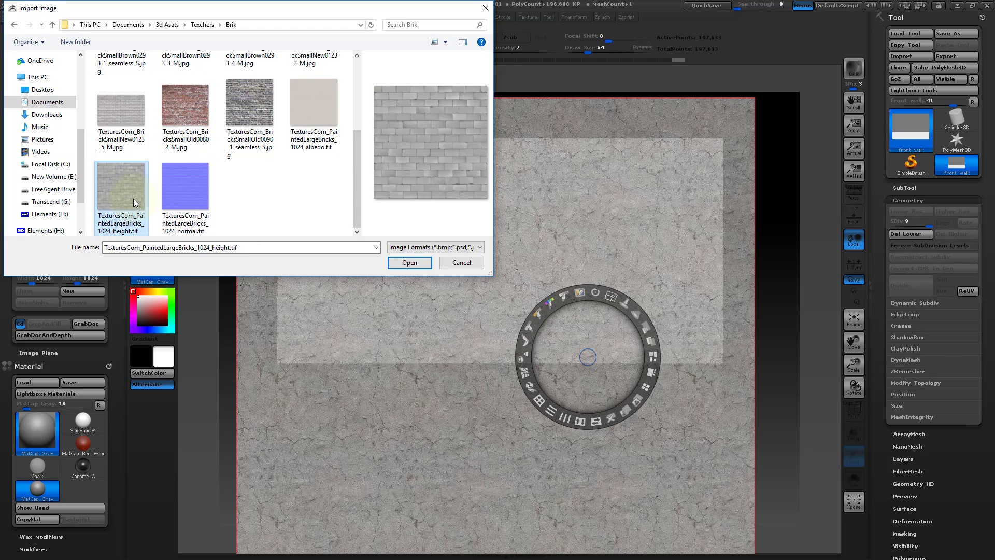
{"action": "left_click_drag", "start_coordinate": [353, 150], "coordinate": [352, 88]}
{"action": "left_click", "coordinate": [240, 78]}
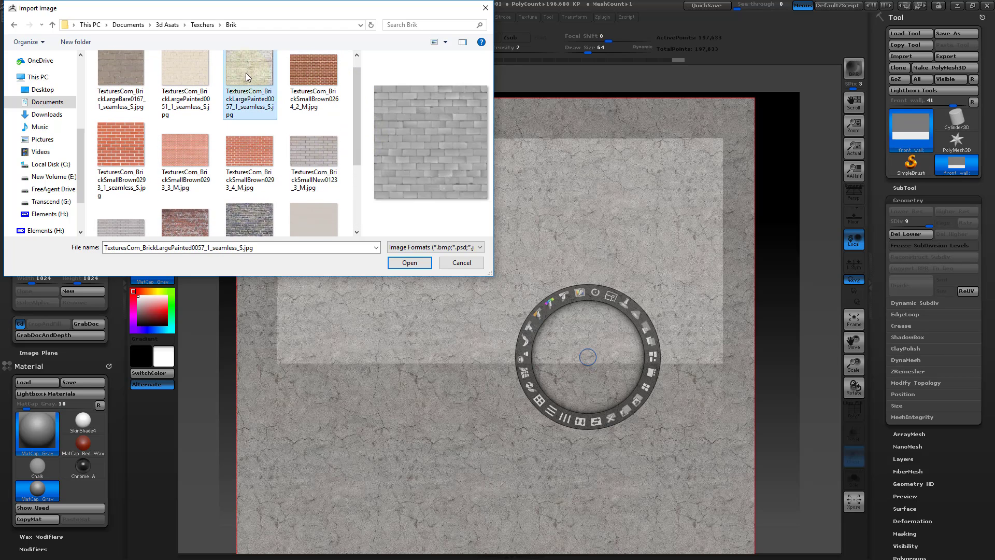
{"action": "left_click_drag", "start_coordinate": [357, 133], "coordinate": [354, 202]}
{"action": "left_click", "coordinate": [132, 200]}
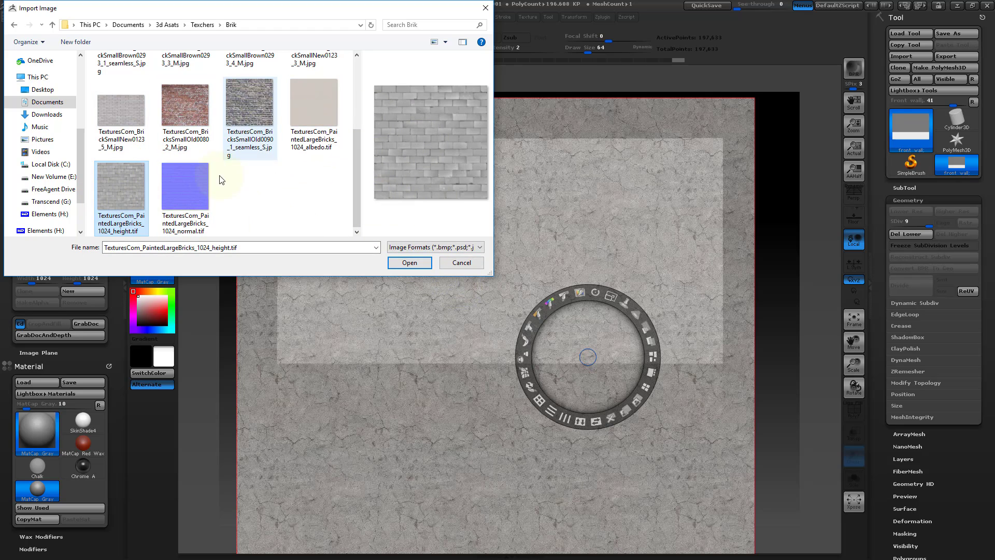
{"action": "left_click", "coordinate": [409, 263]}
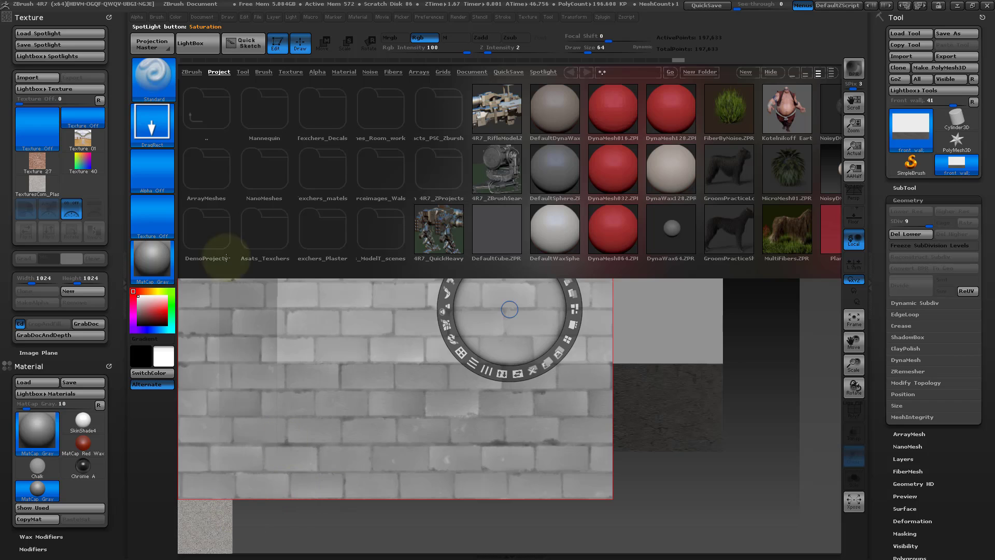
Step: Close LightBox and move the brick image over the wall
{"action": "left_click", "coordinate": [208, 48]}
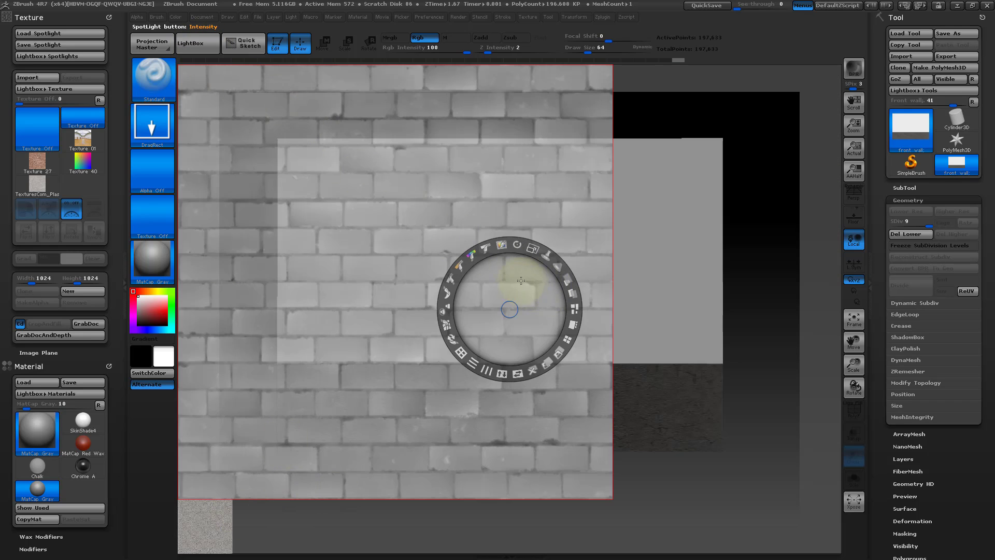
{"action": "left_click_drag", "start_coordinate": [521, 280], "coordinate": [626, 294]}
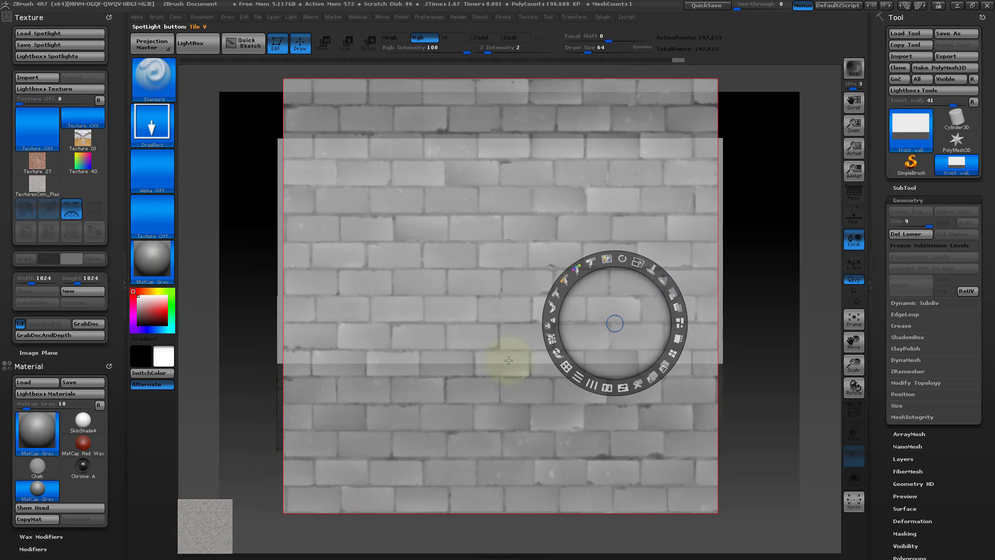
Step: Tile the brick image more densely both horizontally and vertically in Spotlight for smaller bricks
{"action": "left_click", "coordinate": [598, 389]}
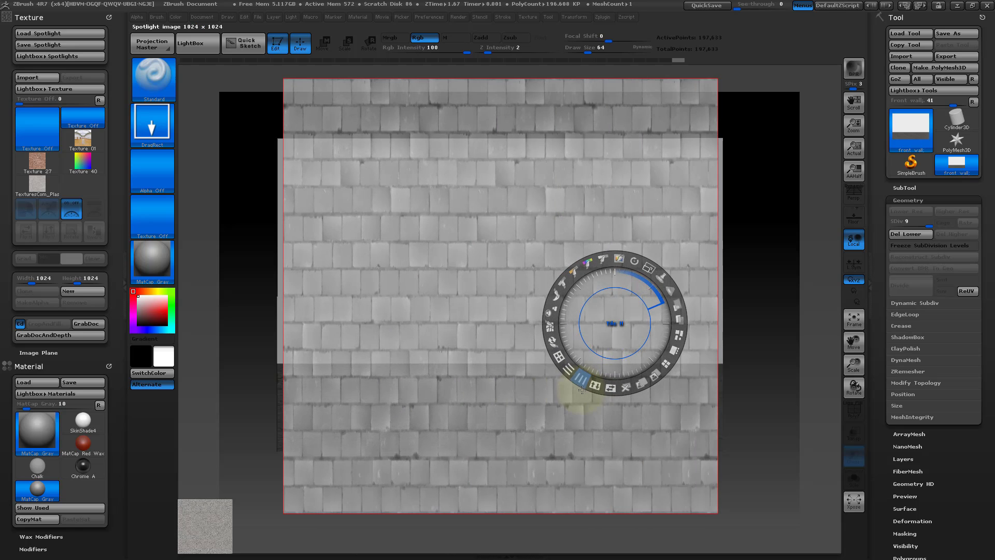
{"action": "left_click_drag", "start_coordinate": [591, 383], "coordinate": [603, 386]}
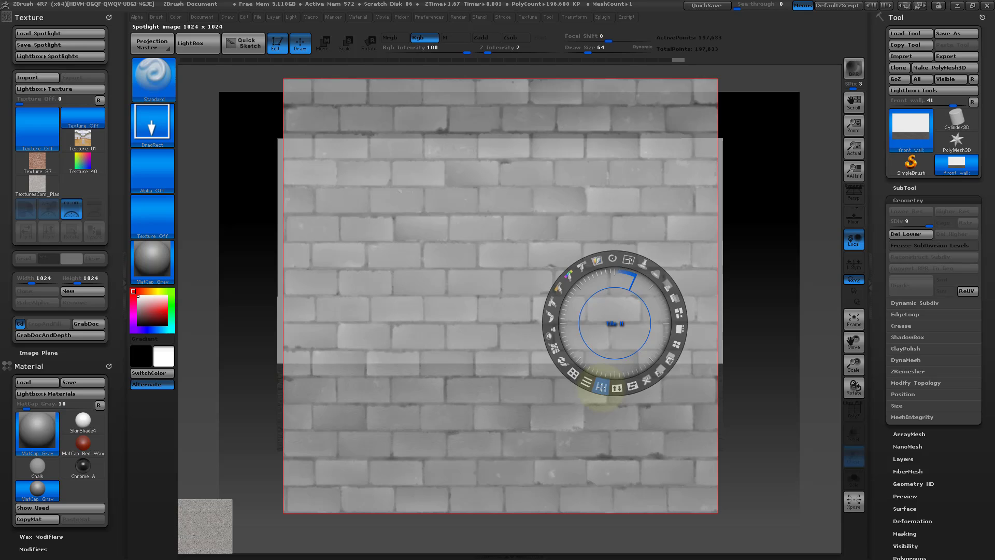
{"action": "mouse_move", "coordinate": [581, 383]}
{"action": "left_mouse_down"}
{"action": "mouse_move", "coordinate": [571, 384]}
{"action": "mouse_move", "coordinate": [591, 388]}
{"action": "left_mouse_up"}
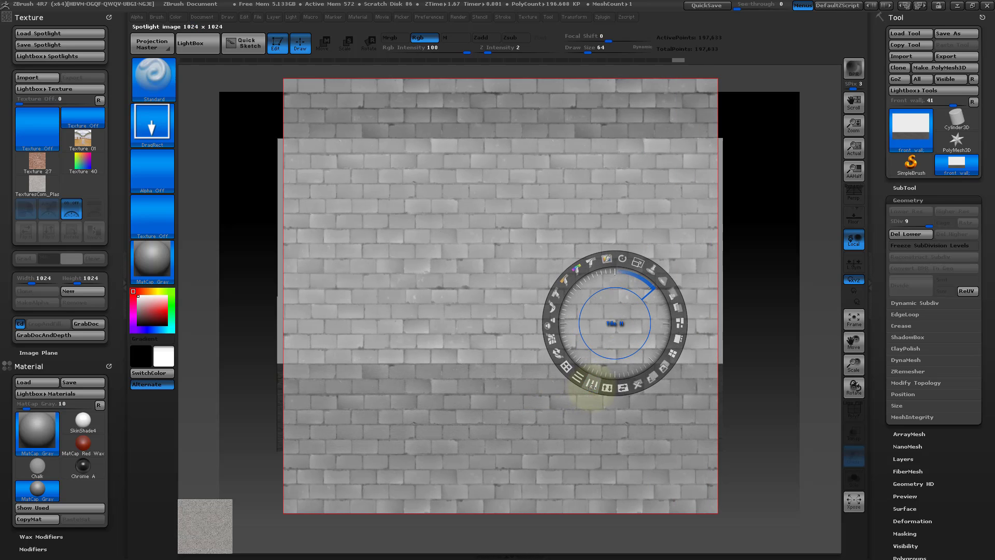
Step: Reposition and enlarge the brick image to cover the wall's whole upper part, then hide the Spotlight image
{"action": "left_click_drag", "start_coordinate": [628, 252], "coordinate": [633, 256]}
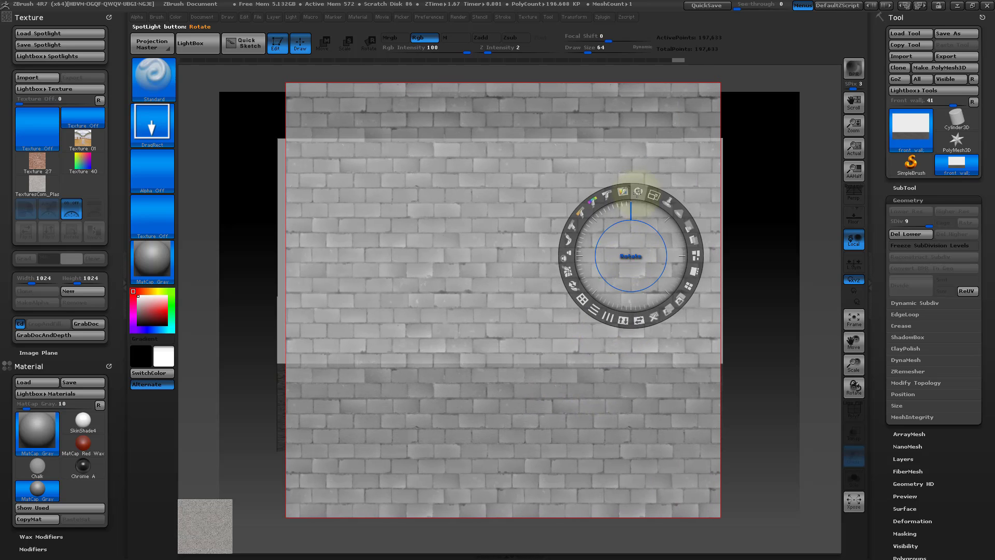
{"action": "left_click_drag", "start_coordinate": [653, 194], "coordinate": [626, 235]}
{"action": "left_click_drag", "start_coordinate": [654, 199], "coordinate": [657, 201]}
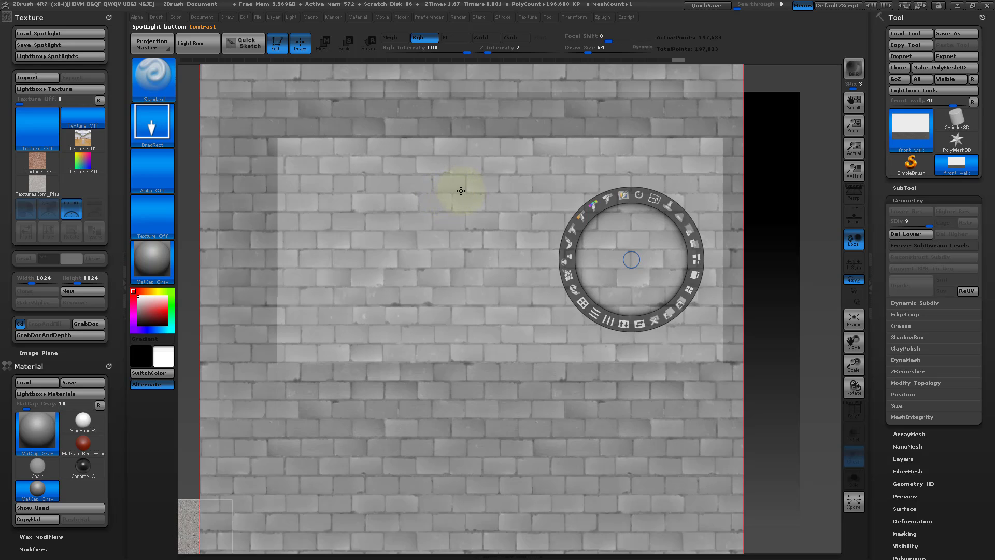
{"action": "key", "text": "shift+z"}
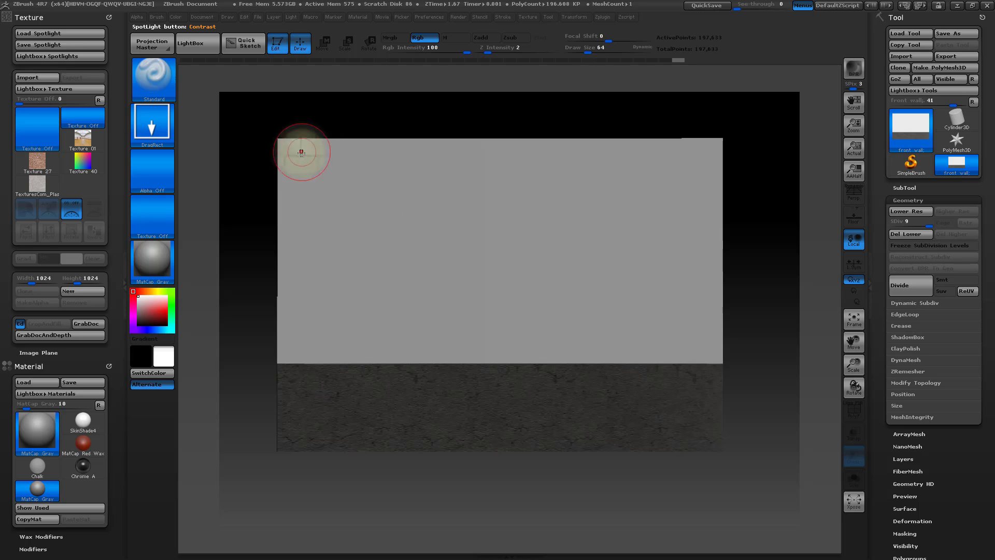
Step: Try projecting the brick image as colour onto the wall's upper part and undo it
{"action": "mouse_move", "coordinate": [332, 176]}
{"action": "left_mouse_down"}
{"action": "mouse_move", "coordinate": [733, 271]}
{"action": "mouse_move", "coordinate": [866, 318]}
{"action": "left_mouse_up"}
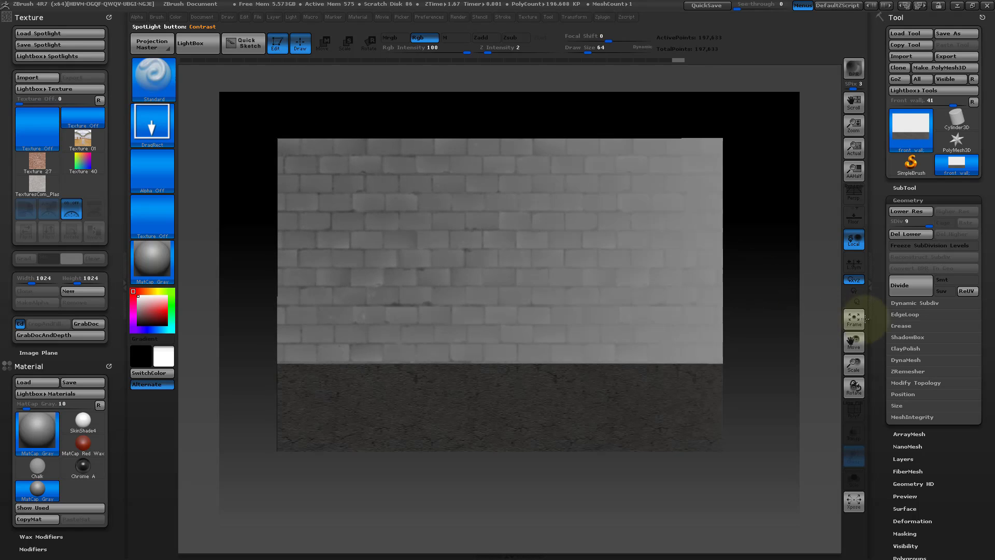
{"action": "key", "text": "ctrl+z"}
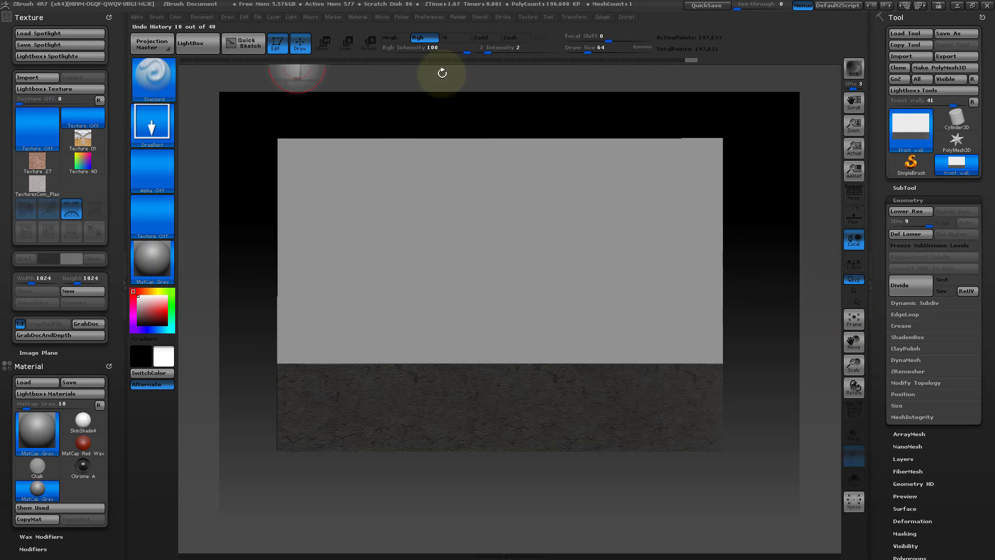
{"action": "left_click_drag", "start_coordinate": [442, 73], "coordinate": [479, 56]}
{"action": "left_click_drag", "start_coordinate": [660, 151], "coordinate": [715, 130], "text": "shift"}
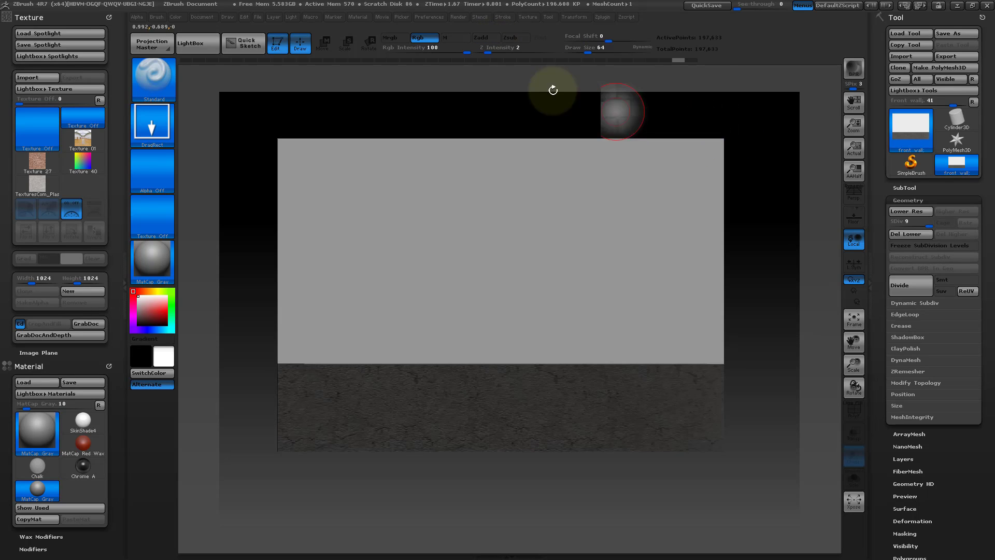
Step: Project the brick height image as relief over the wall's upper part in Zadd mode, and switch the brush back to Rgb
{"action": "key", "text": "ctrl+shift+z"}
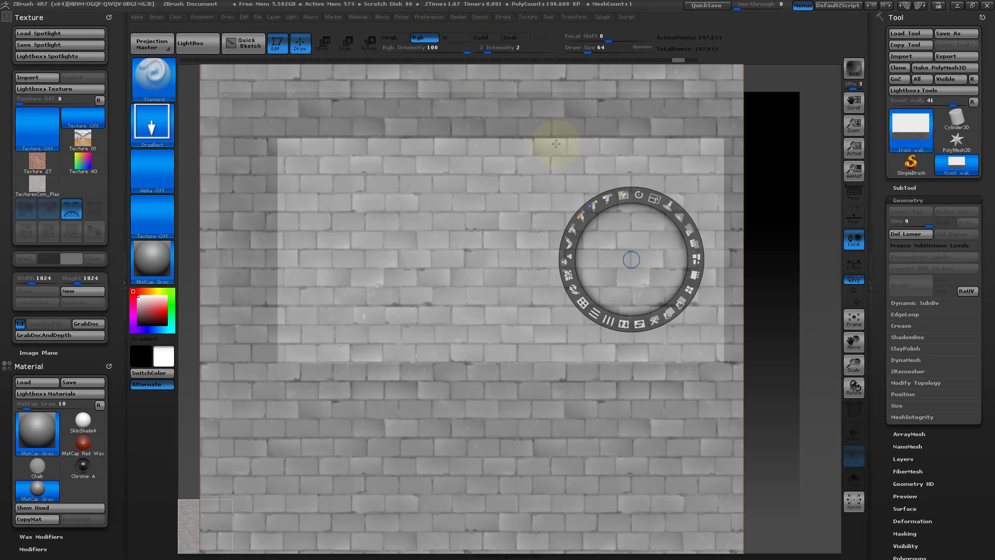
{"action": "key", "text": "shift+z"}
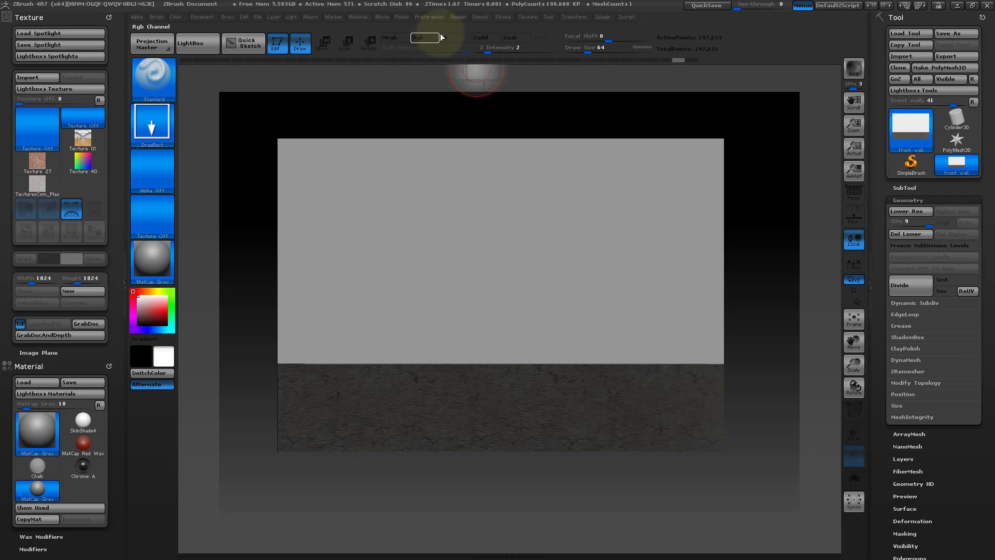
{"action": "left_click", "coordinate": [481, 38]}
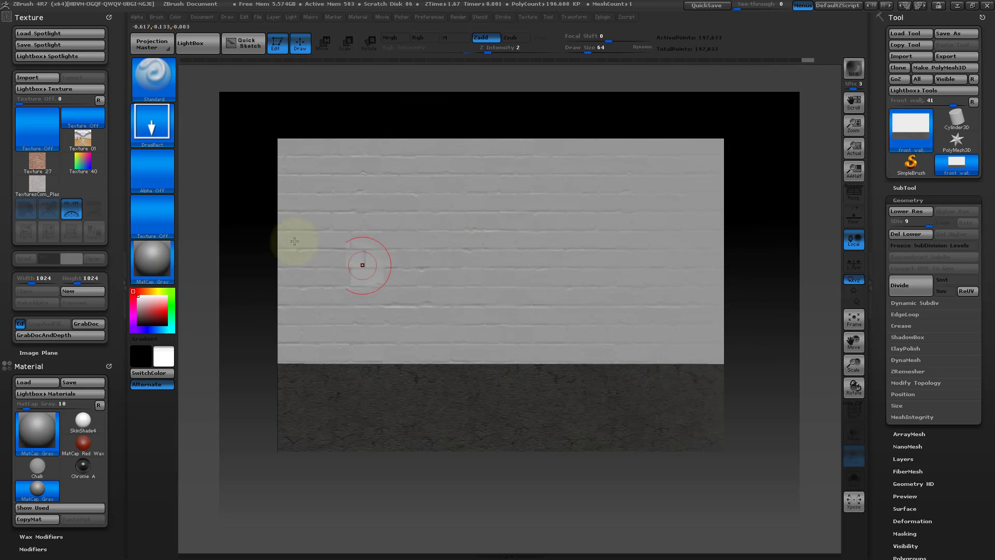
{"action": "left_click_drag", "start_coordinate": [449, 138], "coordinate": [602, 121]}
{"action": "left_click_drag", "start_coordinate": [684, 311], "coordinate": [580, 337]}
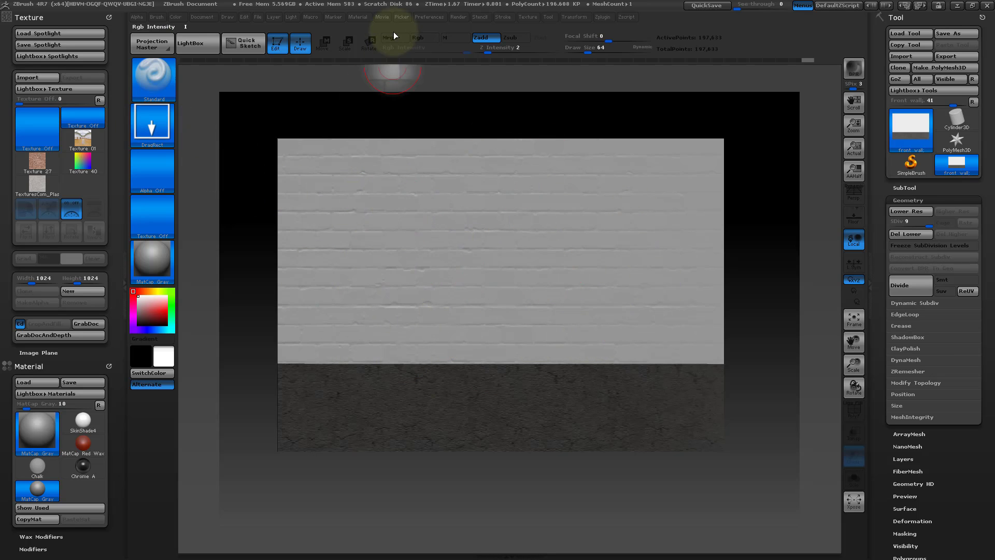
{"action": "left_click", "coordinate": [481, 37]}
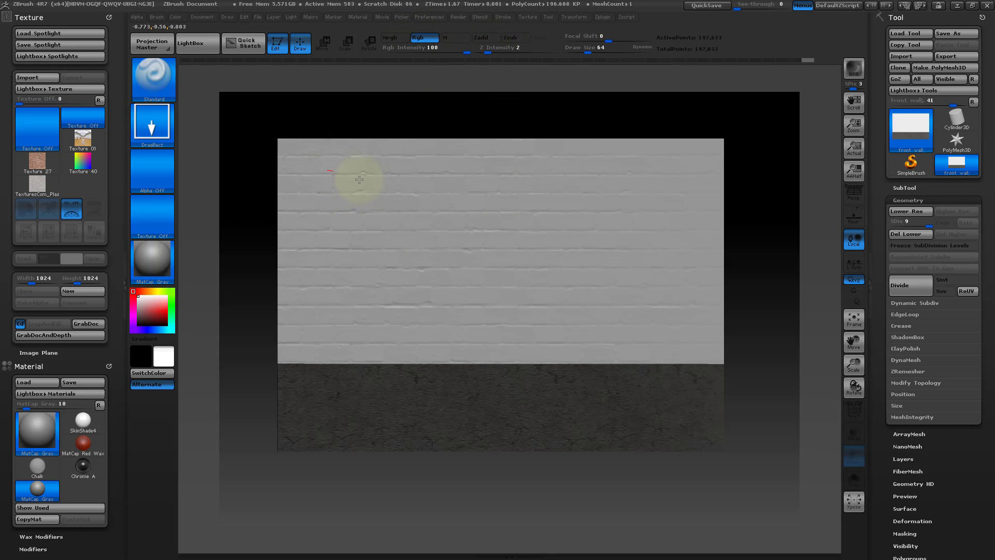
Step: Try painting the height image's grey colour over the sculpted bricks and undo it
{"action": "left_click_drag", "start_coordinate": [356, 178], "coordinate": [778, 291]}
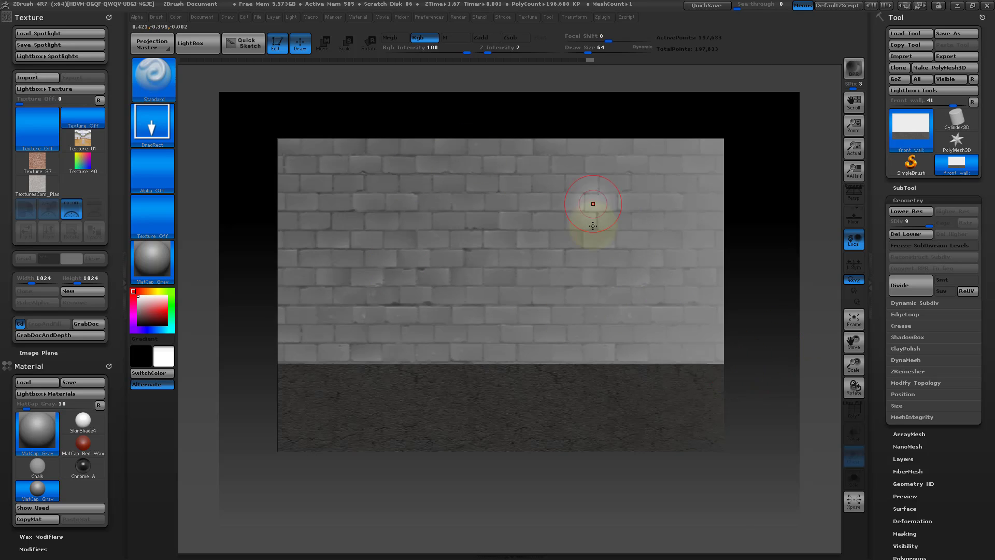
{"action": "key", "text": "ctrl"}
{"action": "key", "text": "ctrl+z"}
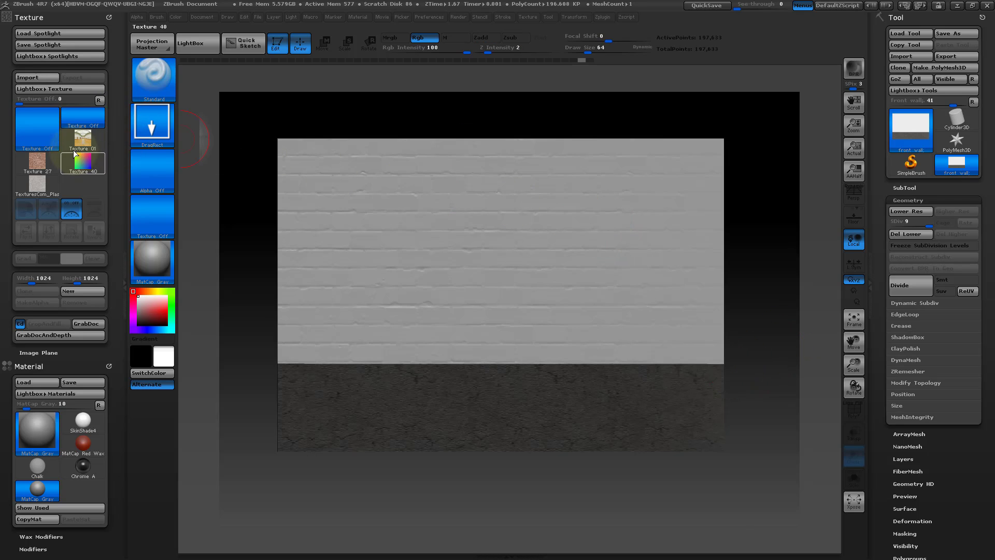
Step: Import TexturesCom_PaintedLargeBricks_1024_albedo.tif as a texture and add it to Spotlight
{"action": "left_click", "coordinate": [36, 77]}
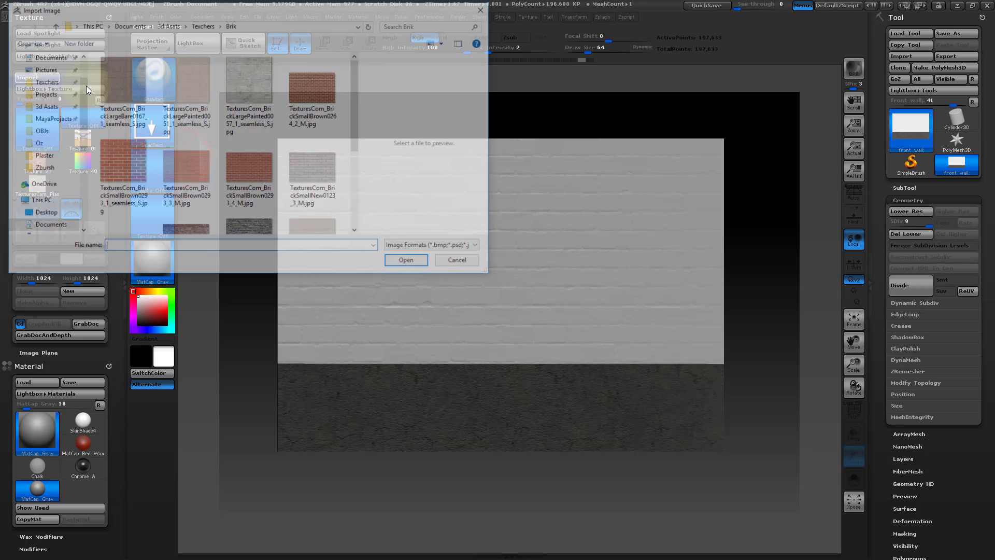
{"action": "scroll", "coordinate": [355, 156], "scroll_direction": "down", "scroll_amount": 3}
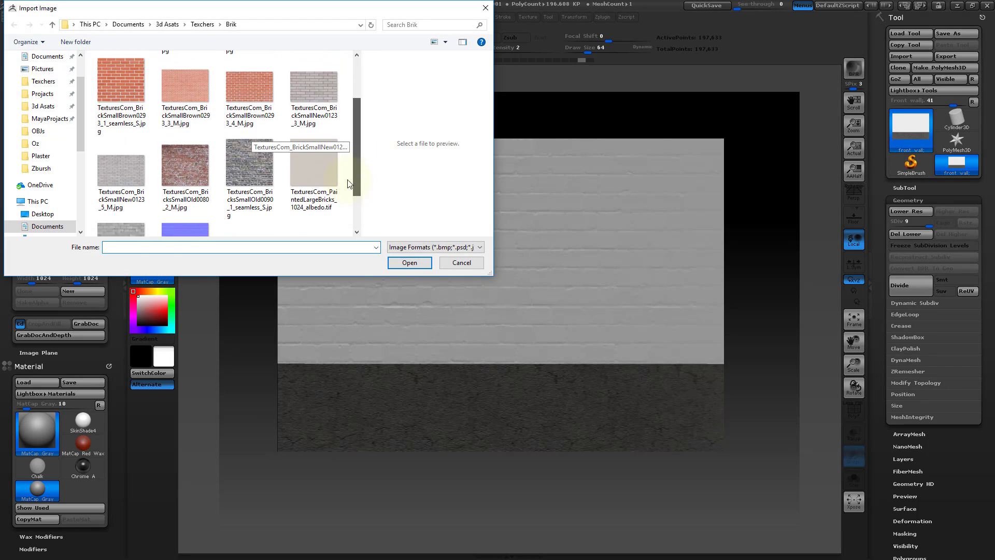
{"action": "left_click", "coordinate": [314, 176]}
{"action": "left_click", "coordinate": [404, 264]}
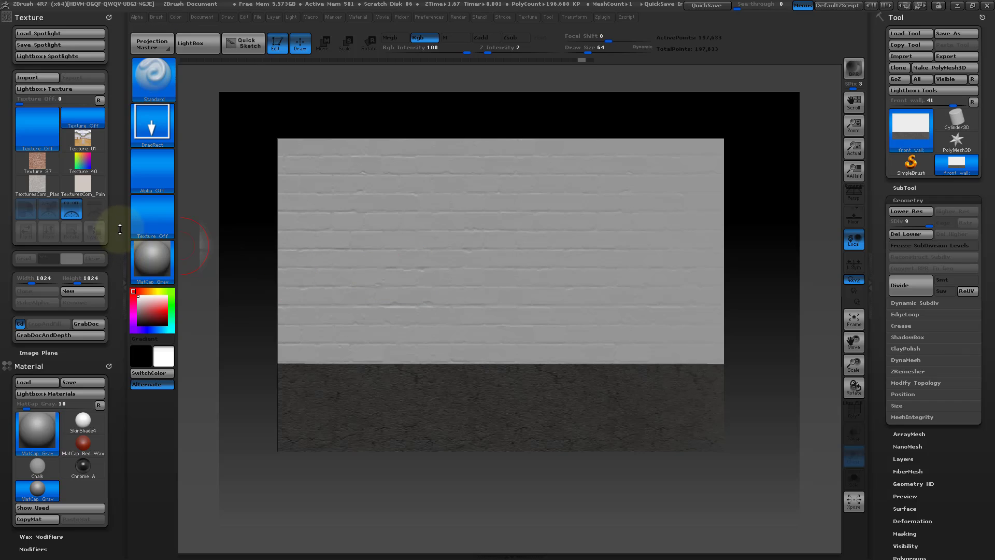
{"action": "left_click", "coordinate": [83, 185]}
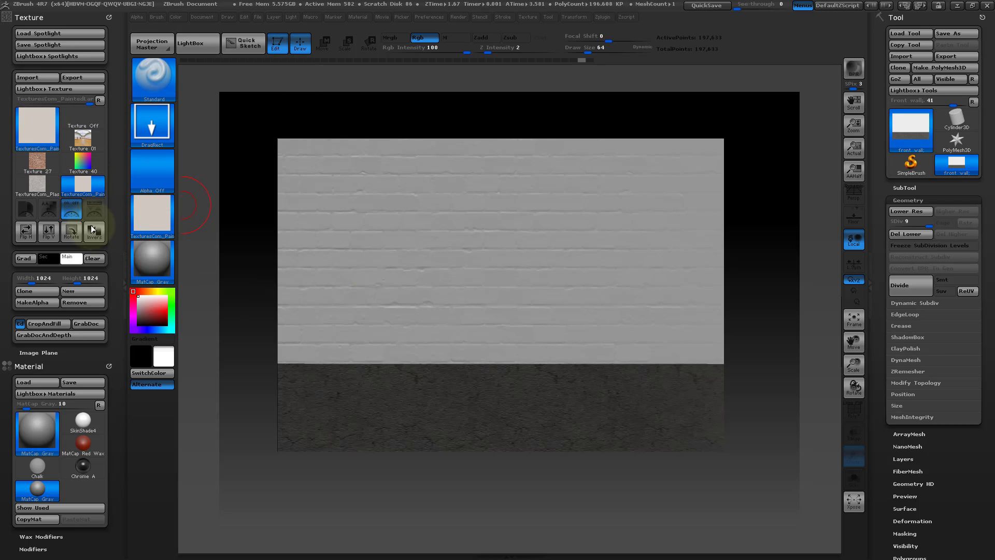
{"action": "left_click", "coordinate": [94, 207]}
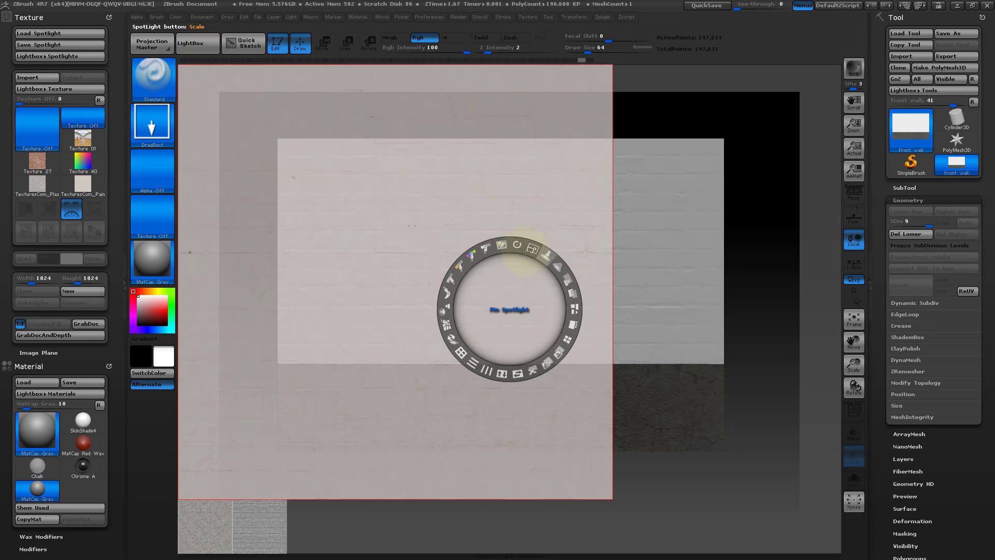
Step: Fit the albedo image over the wall's width in Spotlight and tile it more densely horizontally and vertically
{"action": "left_click_drag", "start_coordinate": [541, 268], "coordinate": [639, 258]}
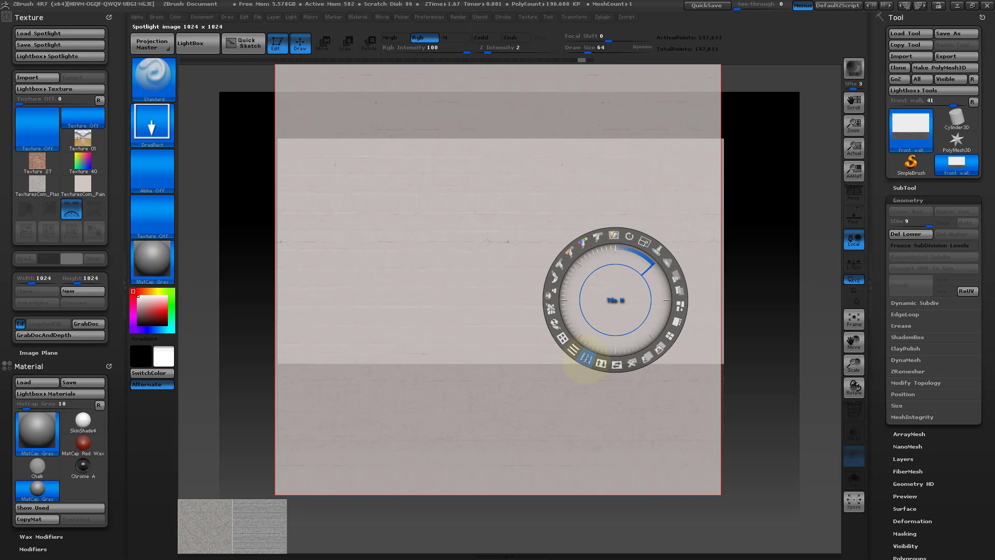
{"action": "left_click_drag", "start_coordinate": [586, 358], "coordinate": [583, 358]}
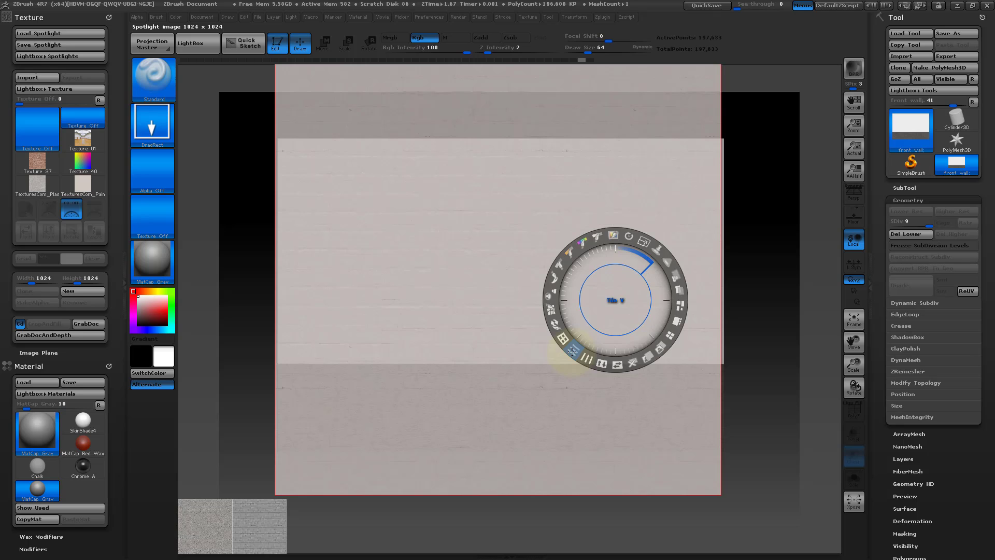
{"action": "left_click_drag", "start_coordinate": [625, 286], "coordinate": [625, 287]}
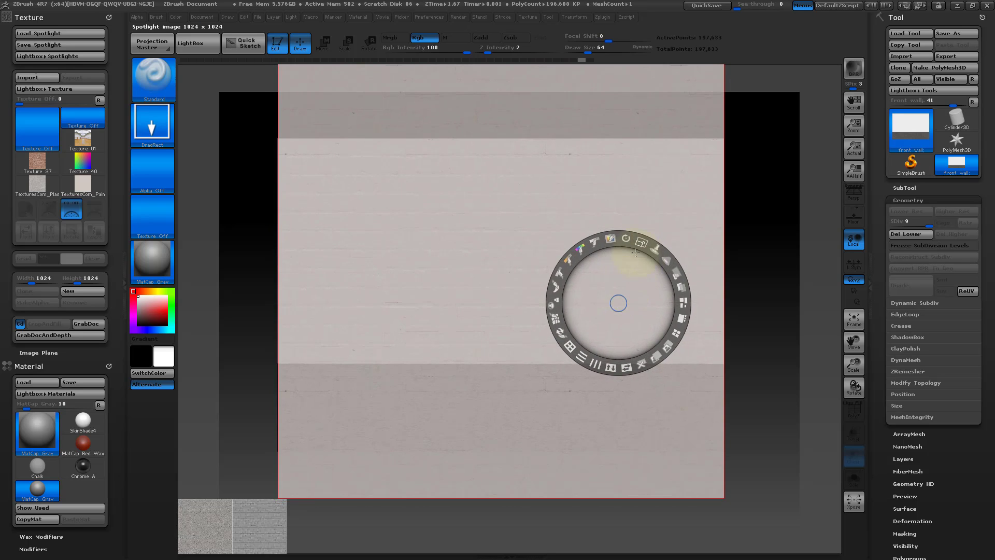
{"action": "mouse_move", "coordinate": [641, 242]}
{"action": "left_mouse_down"}
{"action": "mouse_move", "coordinate": [631, 267]}
{"action": "mouse_move", "coordinate": [642, 247]}
{"action": "left_mouse_up"}
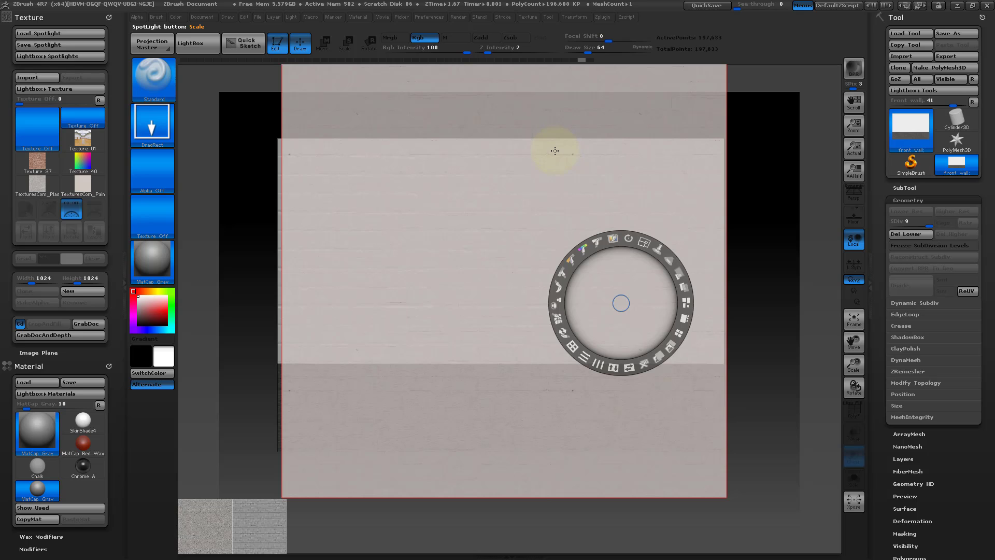
Step: Project the albedo colour over the brick part of the wall, realigning and rescaling the Spotlight image between passes
{"action": "key", "text": "z"}
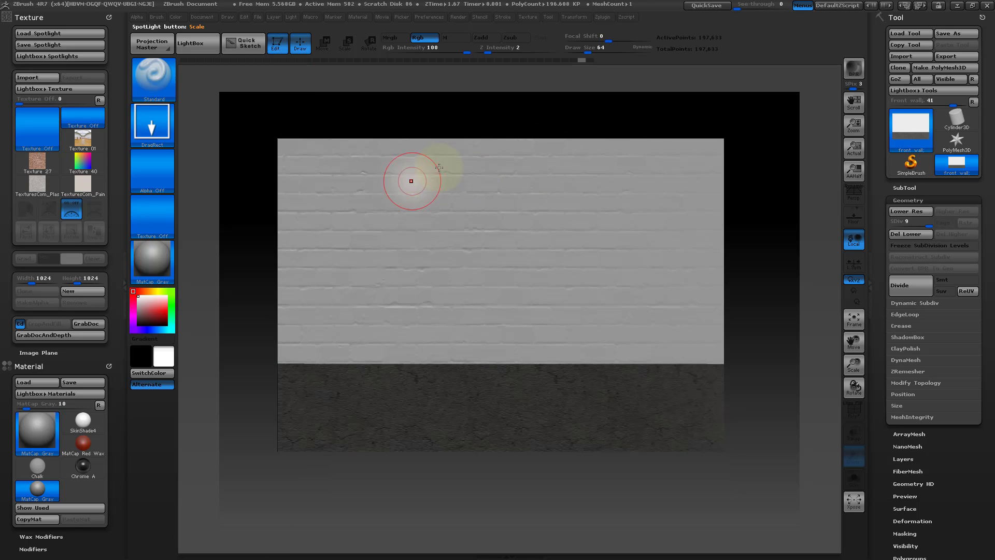
{"action": "left_click_drag", "start_coordinate": [350, 154], "coordinate": [966, 193]}
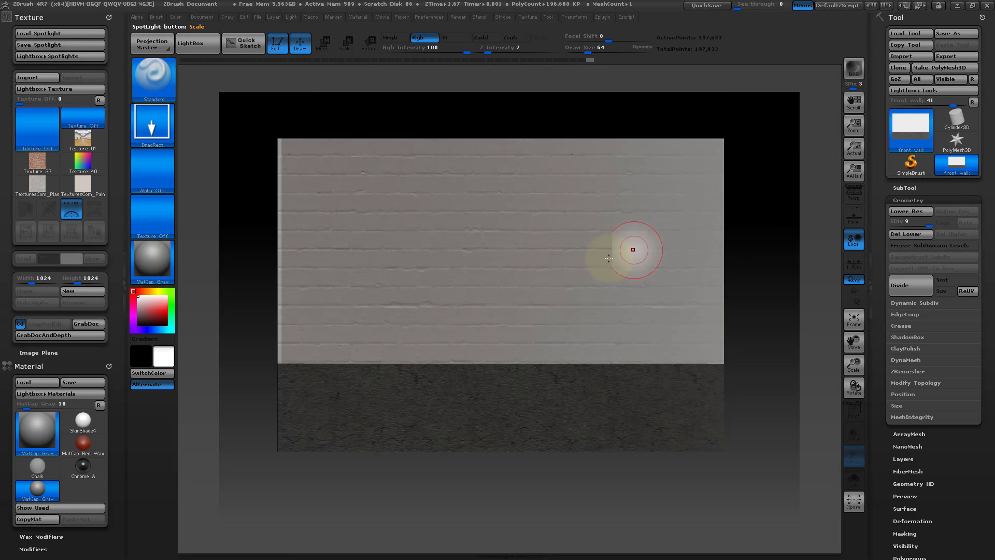
{"action": "left_click_drag", "start_coordinate": [629, 266], "coordinate": [902, 349]}
{"action": "key", "text": "z"}
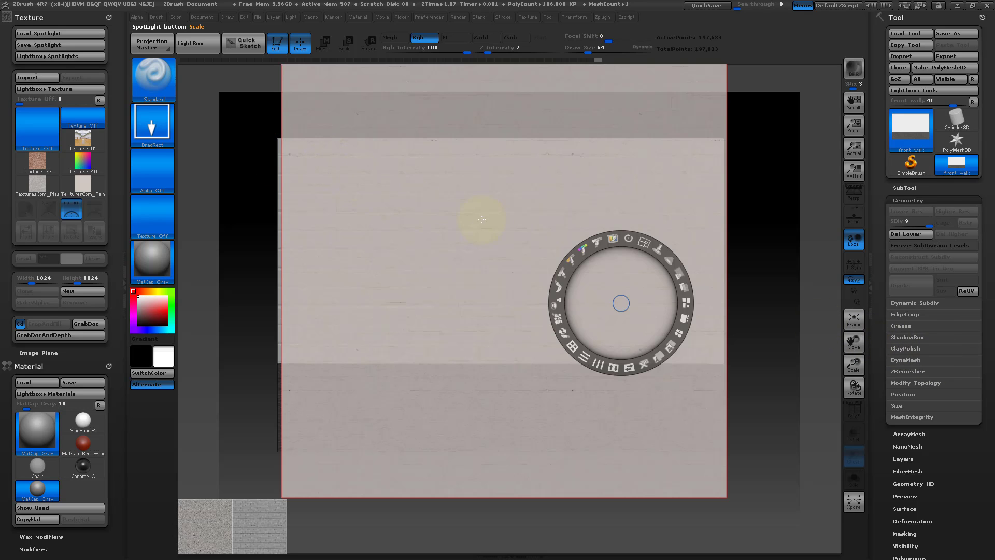
{"action": "left_click_drag", "start_coordinate": [488, 223], "coordinate": [512, 216]}
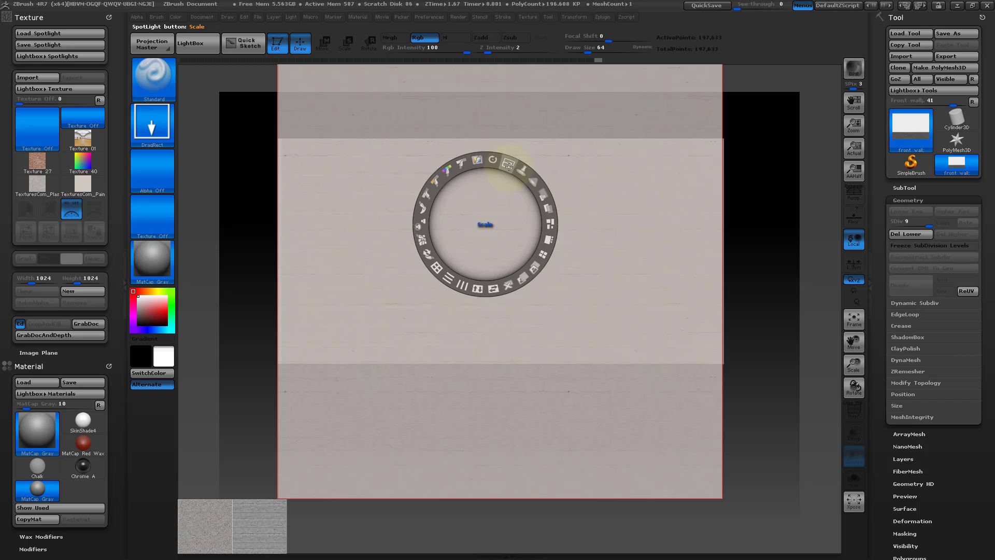
{"action": "left_click_drag", "start_coordinate": [509, 165], "coordinate": [514, 165]}
{"action": "key", "text": "shift+z"}
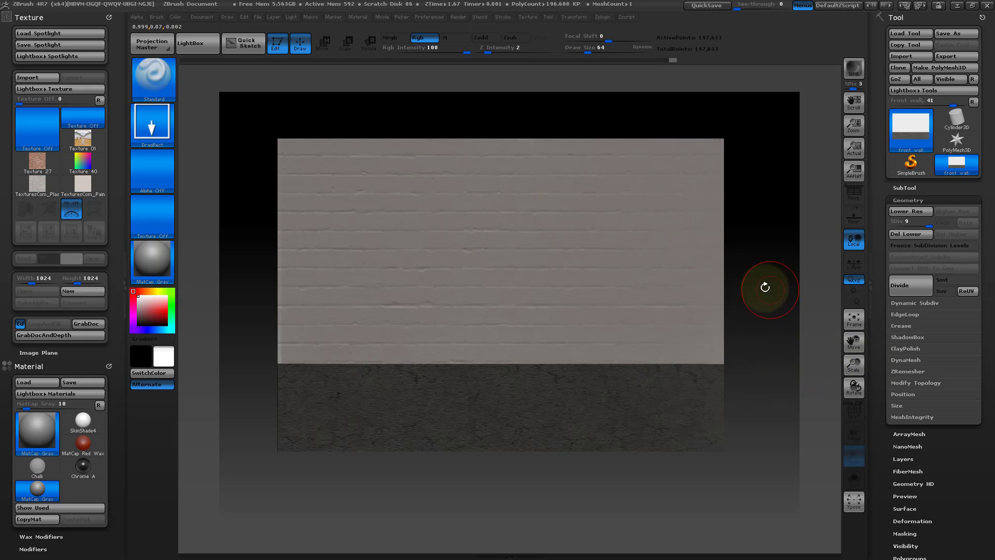
Step: Clear the mask from the wall's lower plaster strip
{"action": "key", "text": "ctrl"}
{"action": "left_click", "coordinate": [769, 292], "text": "ctrl"}
{"action": "mouse_move", "coordinate": [757, 264]}
{"action": "left_mouse_down", "text": "ctrl"}
{"action": "mouse_move", "coordinate": [784, 280]}
{"action": "mouse_move", "coordinate": [747, 273]}
{"action": "mouse_move", "coordinate": [782, 269]}
{"action": "mouse_move", "coordinate": [764, 276]}
{"action": "left_mouse_up", "text": "ctrl"}
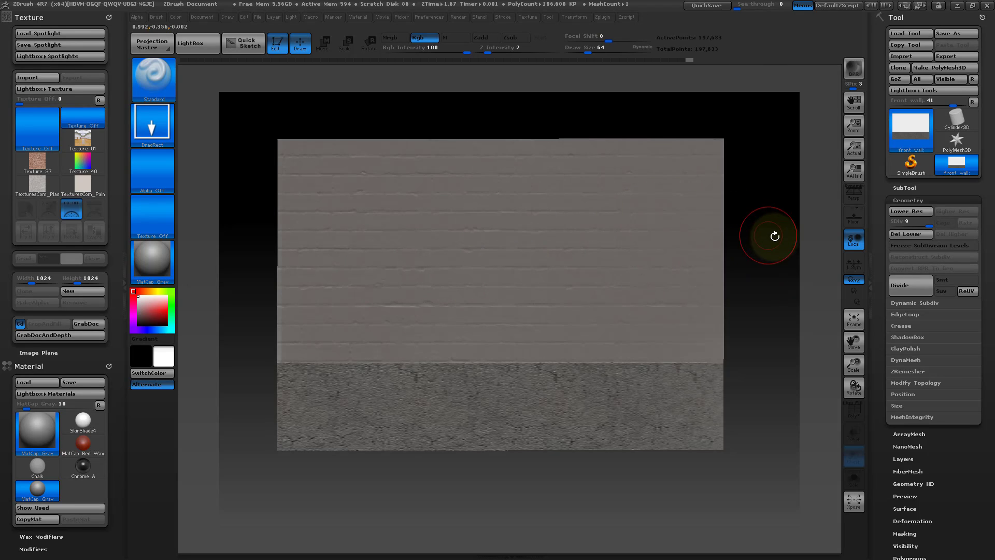
{"action": "left_click_drag", "start_coordinate": [770, 231], "coordinate": [766, 275]}
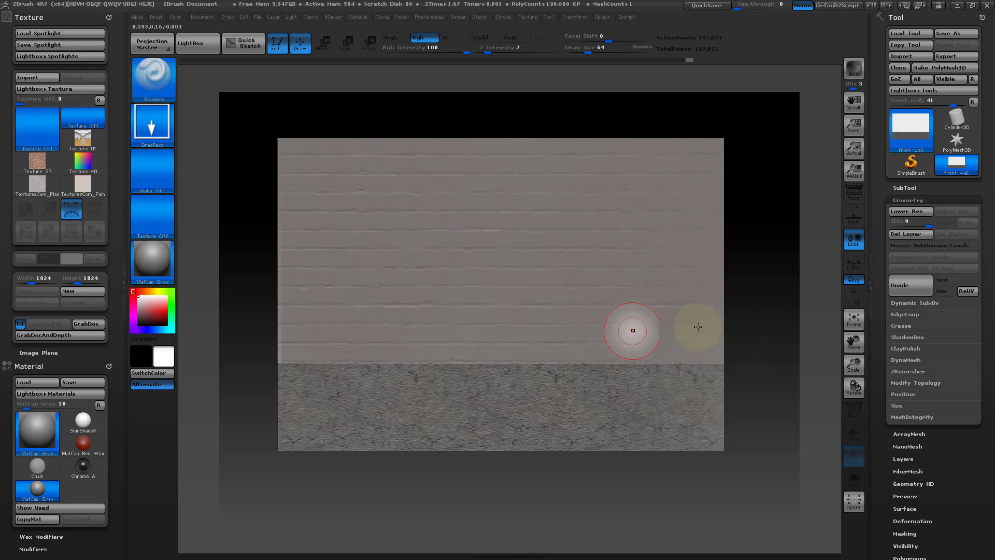
Step: Add a new sculpting layer to the front wall
{"action": "left_click_drag", "start_coordinate": [885, 446], "coordinate": [882, 339]}
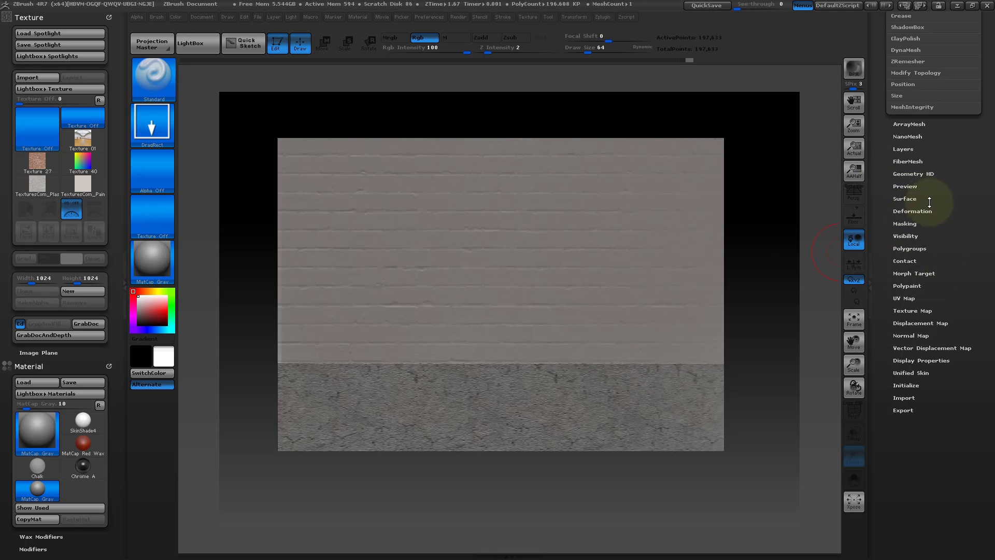
{"action": "left_click", "coordinate": [904, 149]}
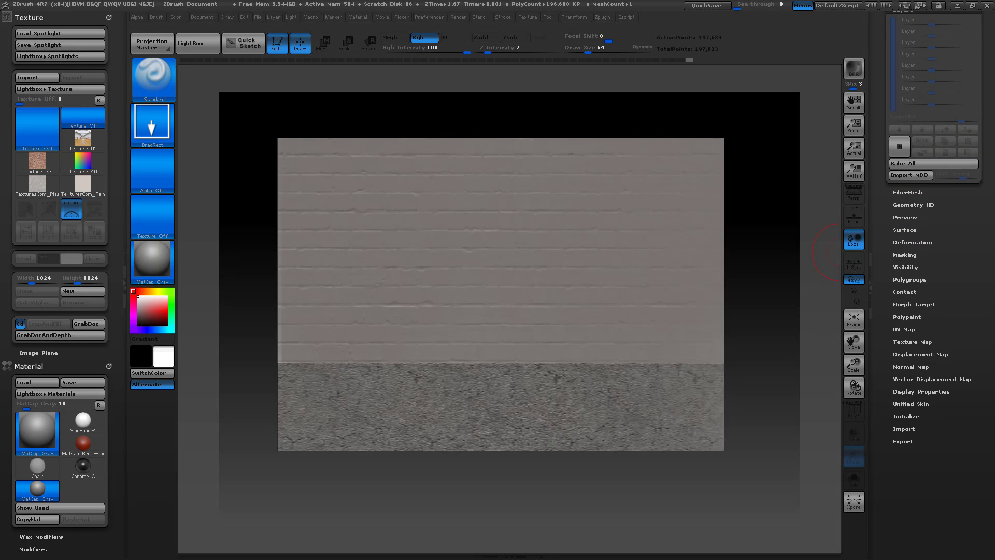
{"action": "left_click_drag", "start_coordinate": [993, 122], "coordinate": [901, 261]}
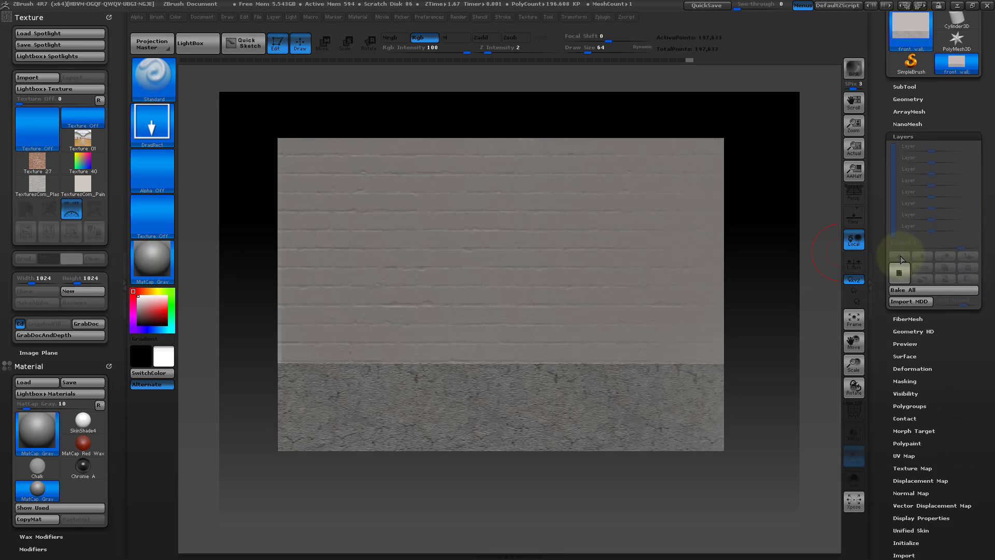
{"action": "left_click", "coordinate": [900, 274]}
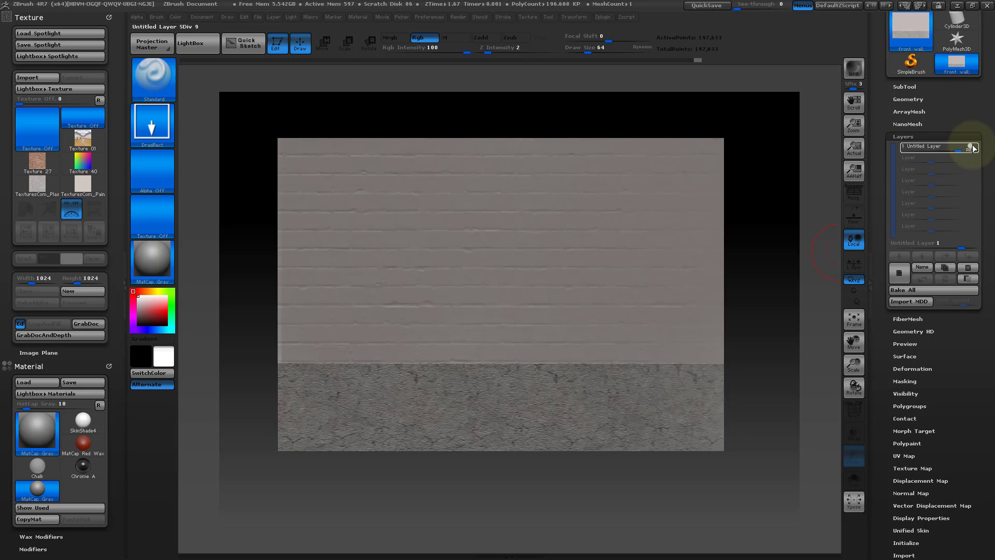
Step: Start a texture image import and browse to the Plaster folder inside the Texchers folder
{"action": "left_click", "coordinate": [53, 78]}
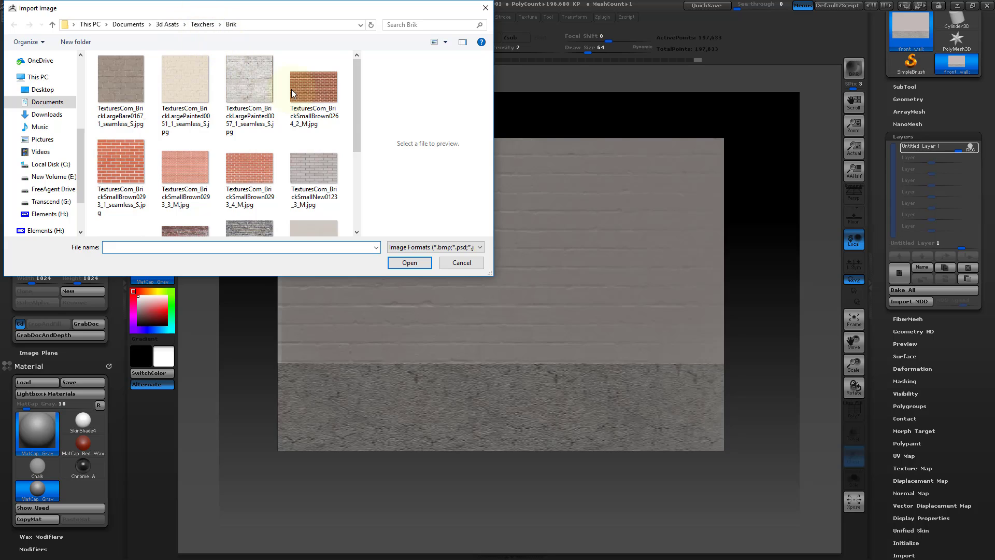
{"action": "left_click", "coordinate": [202, 25]}
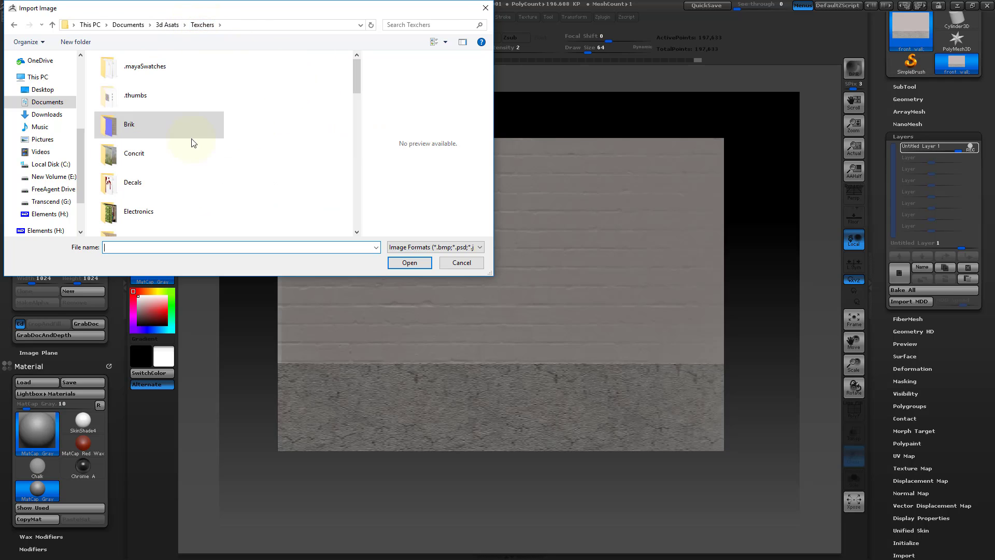
{"action": "left_click_drag", "start_coordinate": [136, 181], "coordinate": [130, 179]}
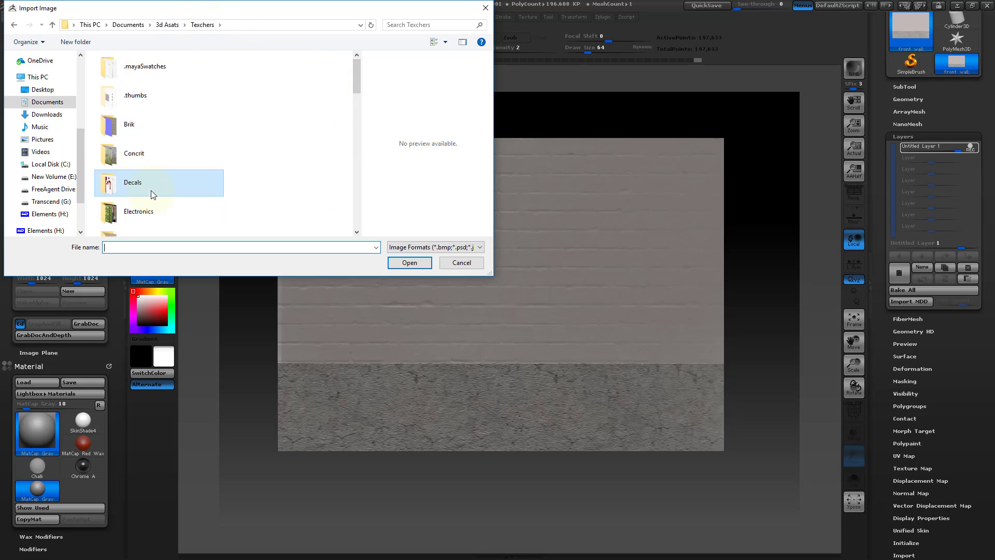
{"action": "left_click_drag", "start_coordinate": [352, 86], "coordinate": [360, 120]}
{"action": "left_click", "coordinate": [124, 179]}
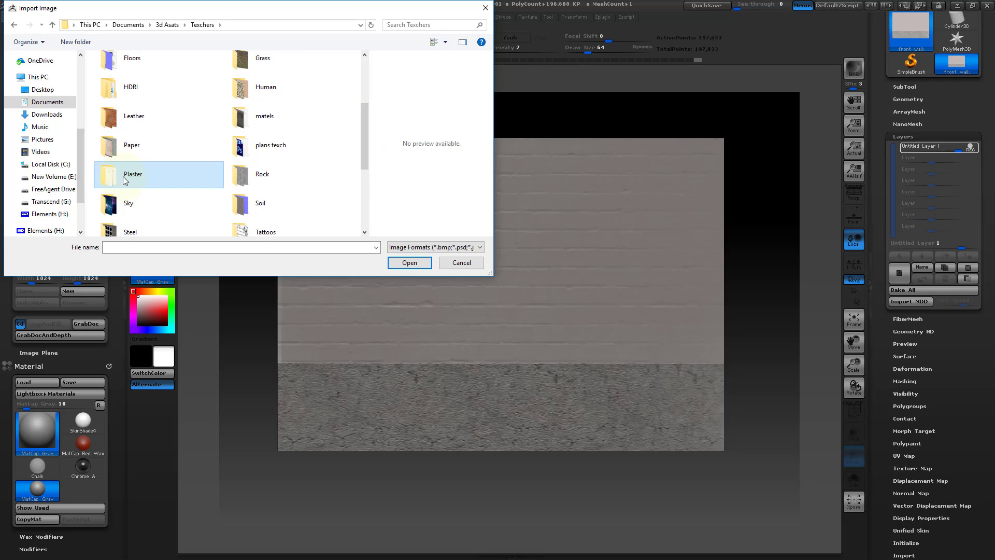
{"action": "double_click", "coordinate": [129, 179]}
Step: Preview several plaster images and import TexturesCom_PlasterBare0093_1_seamless_S.jpg as a texture
{"action": "left_click", "coordinate": [215, 171]}
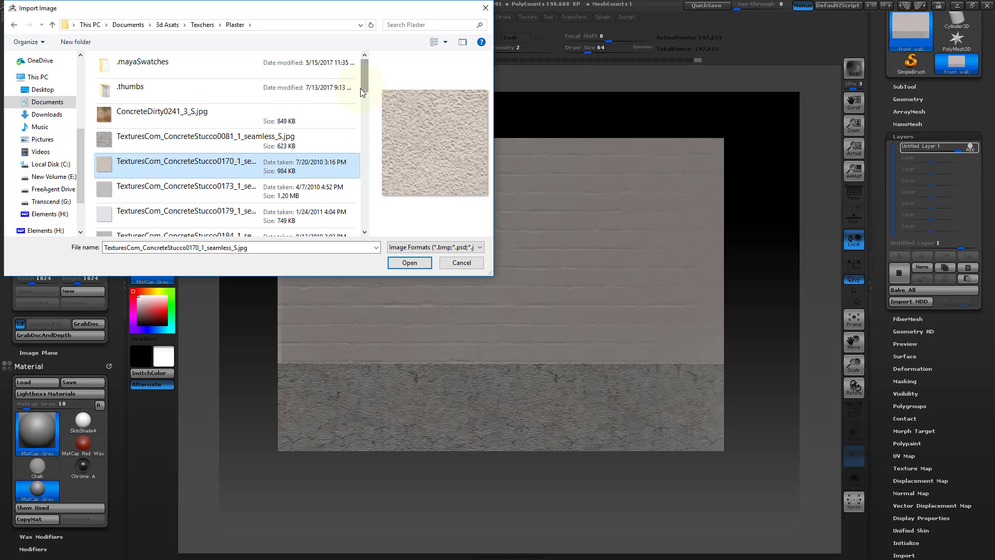
{"action": "left_click_drag", "start_coordinate": [362, 92], "coordinate": [365, 136]}
{"action": "left_click", "coordinate": [178, 129]}
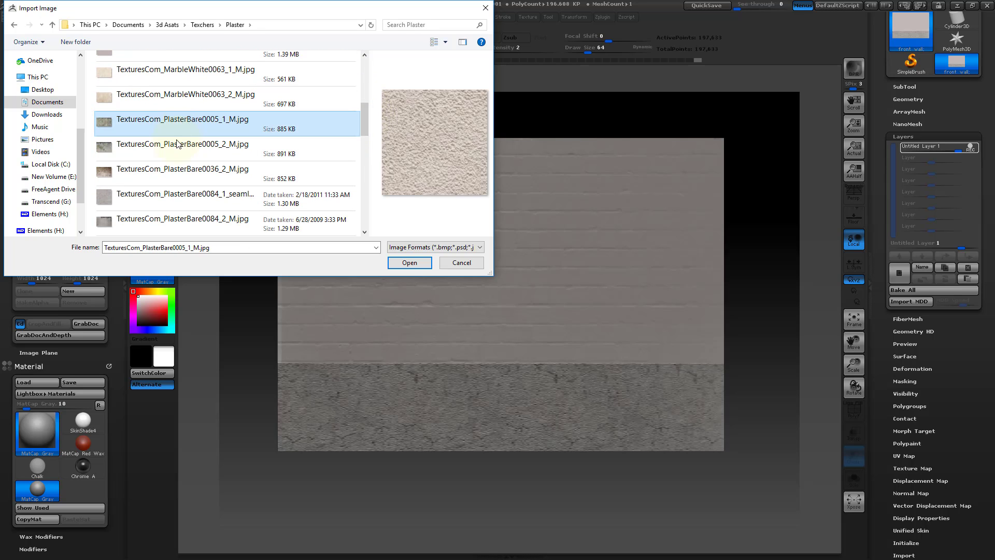
{"action": "left_click", "coordinate": [187, 151]}
{"action": "left_click", "coordinate": [217, 182]}
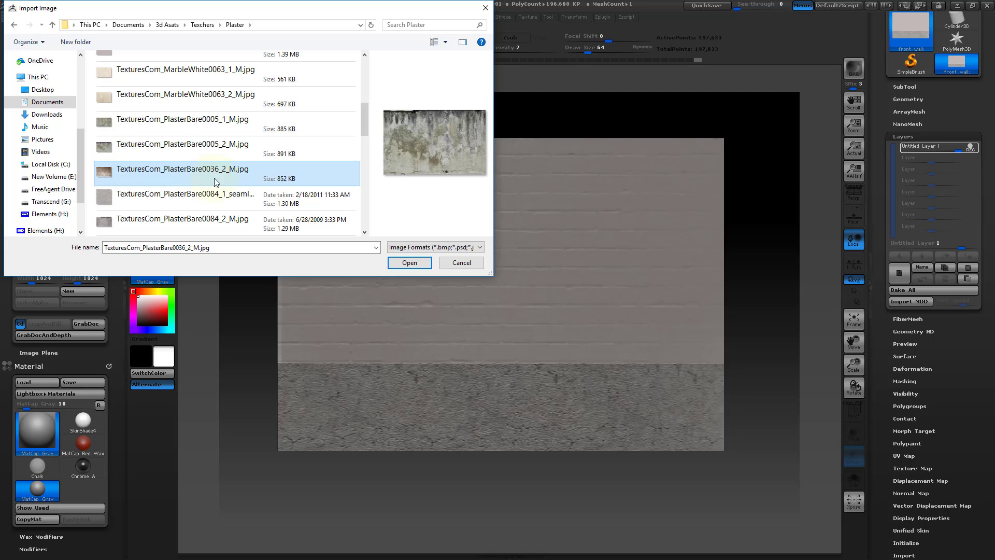
{"action": "scroll", "coordinate": [361, 139], "scroll_direction": "down", "scroll_amount": 3}
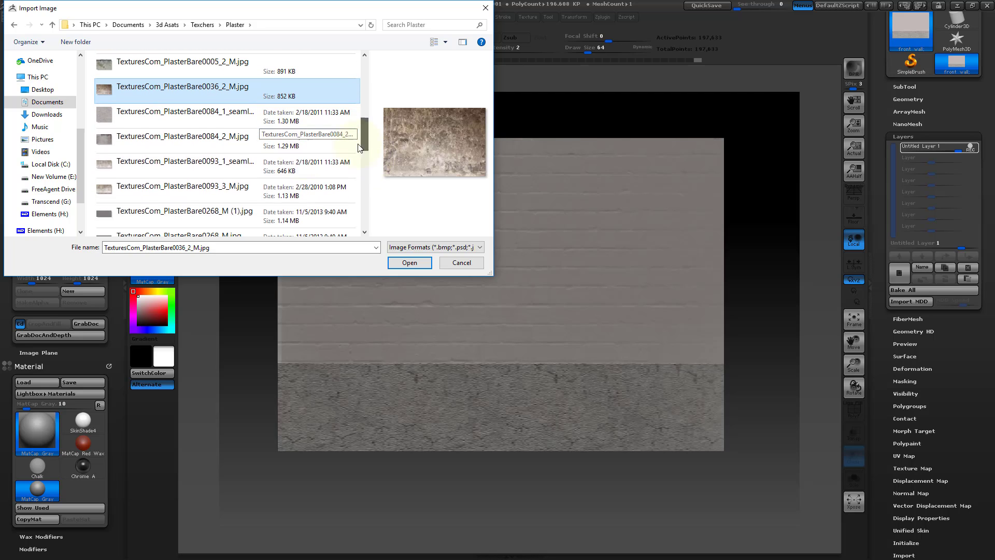
{"action": "left_click", "coordinate": [147, 124]}
{"action": "left_click", "coordinate": [158, 147]}
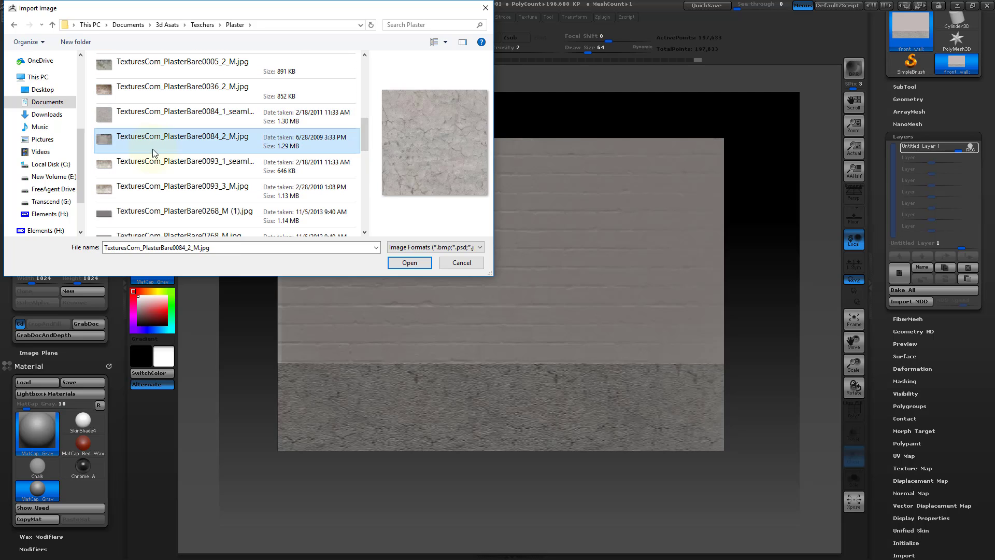
{"action": "left_click", "coordinate": [168, 165]}
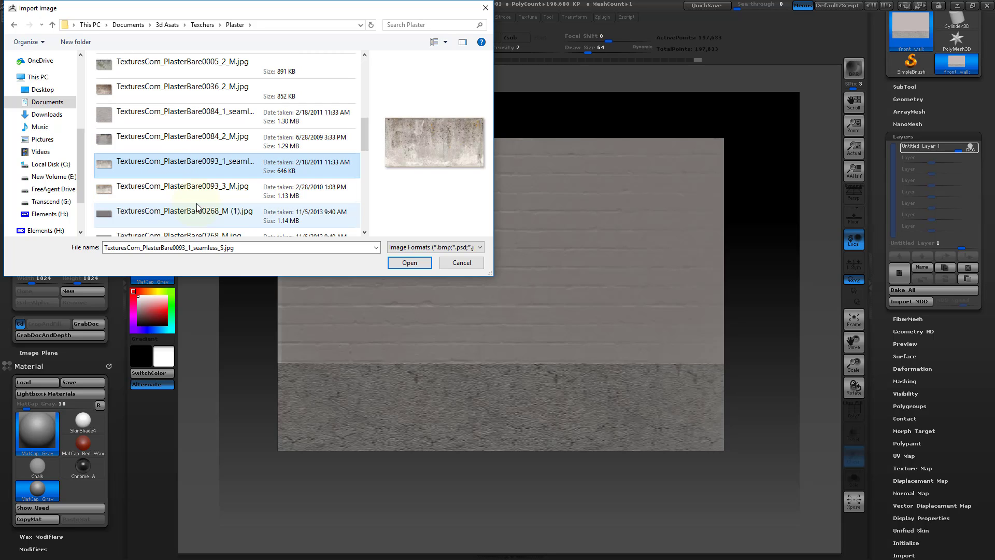
{"action": "left_click", "coordinate": [410, 263]}
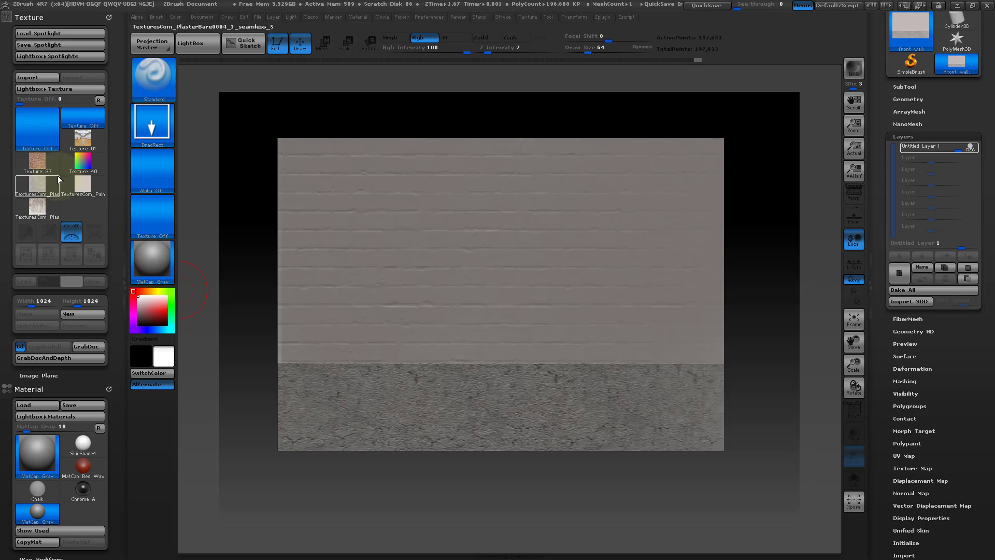
Step: Add the imported stained plaster texture to Spotlight and hide LightBox
{"action": "left_click", "coordinate": [41, 207]}
{"action": "left_click", "coordinate": [94, 231]}
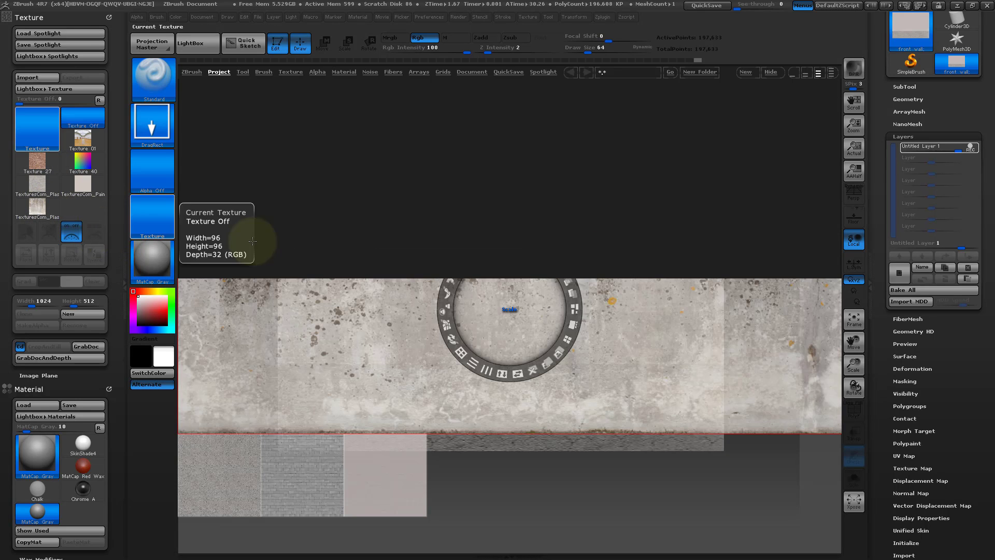
{"action": "left_click", "coordinate": [194, 46]}
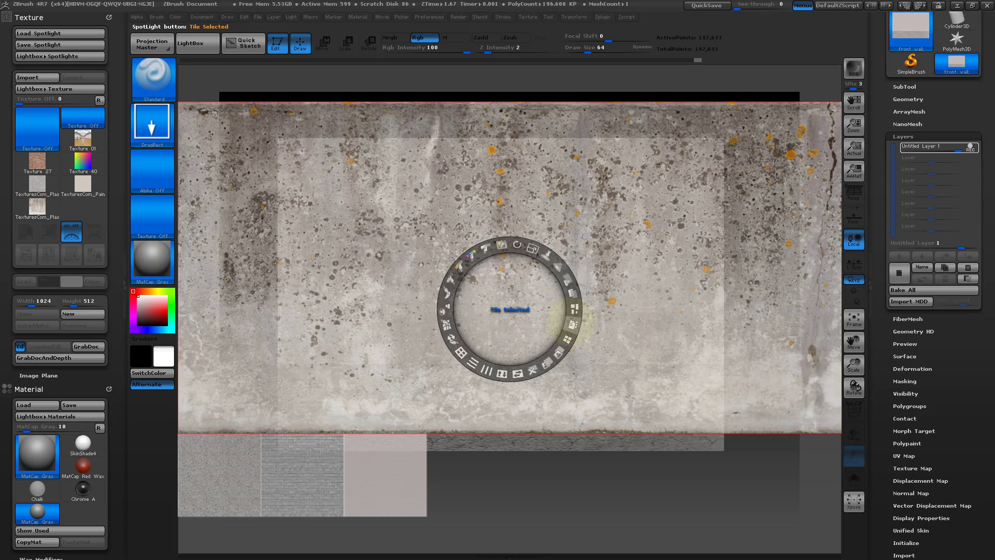
Step: Scale the stained plaster image down and place it over the wall's lower strip, then leave Spotlight editing for painting
{"action": "left_click_drag", "start_coordinate": [522, 287], "coordinate": [509, 308]}
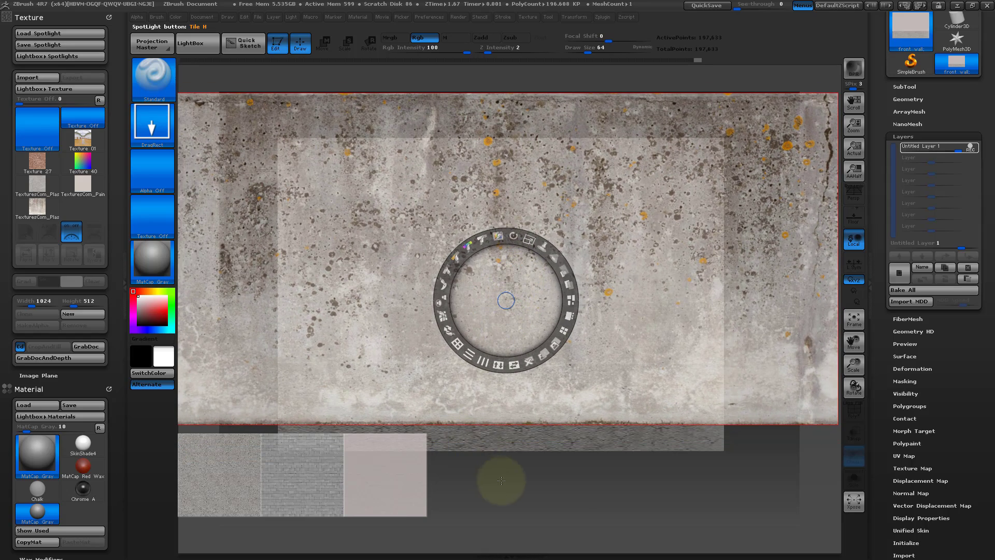
{"action": "left_click_drag", "start_coordinate": [502, 481], "coordinate": [513, 541]}
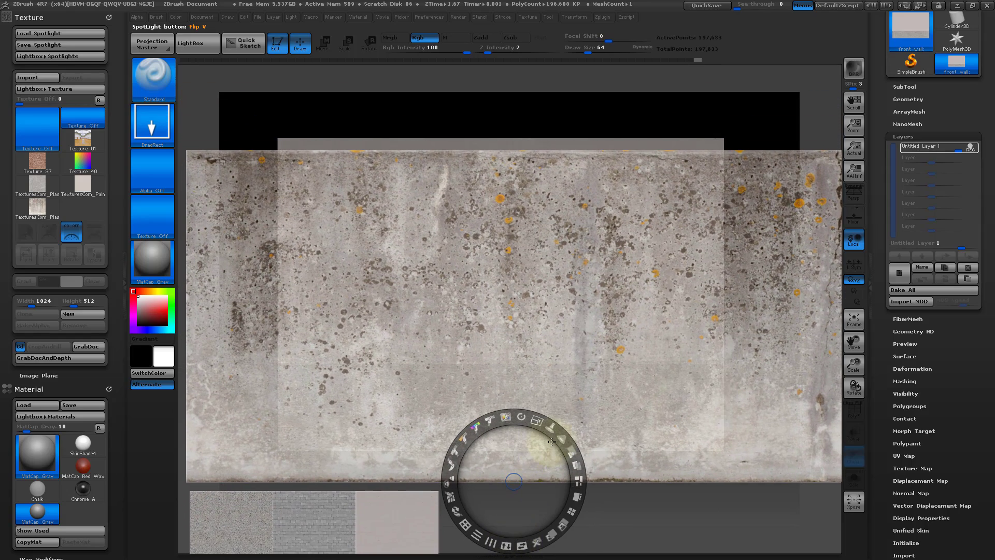
{"action": "left_click_drag", "start_coordinate": [535, 420], "coordinate": [502, 443]}
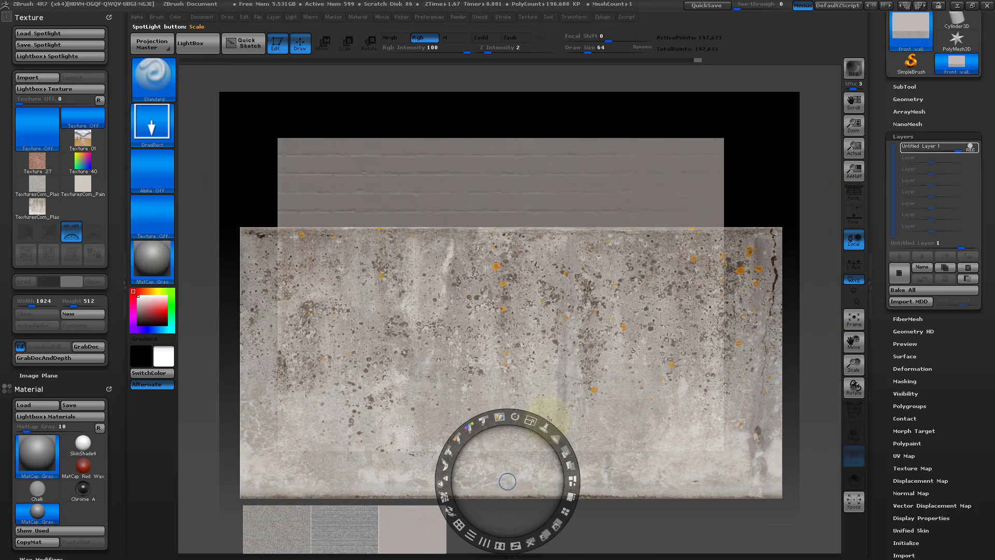
{"action": "left_click_drag", "start_coordinate": [548, 418], "coordinate": [517, 461]}
{"action": "left_click", "coordinate": [421, 393]}
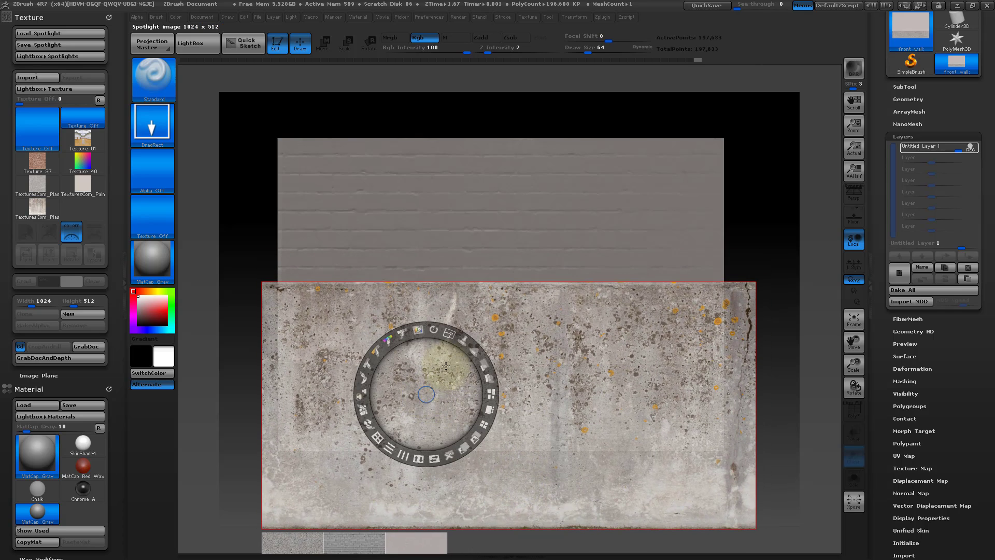
{"action": "left_click_drag", "start_coordinate": [444, 335], "coordinate": [437, 388]}
{"action": "key", "text": "shift+z"}
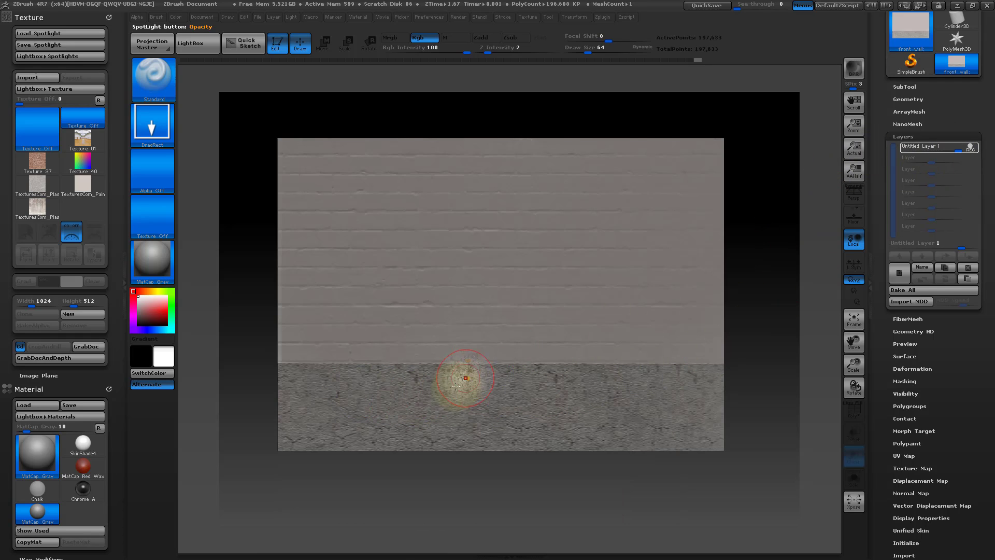
Step: Undo a trial colour stroke on the plaster strip and mask the brick part of the wall
{"action": "left_click_drag", "start_coordinate": [322, 388], "coordinate": [240, 393]}
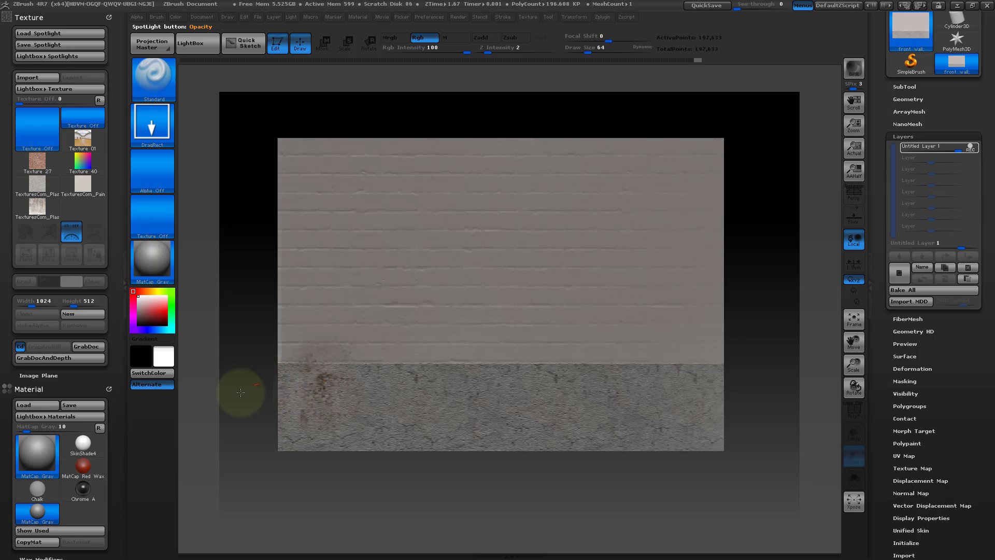
{"action": "key", "text": "ctrl+z"}
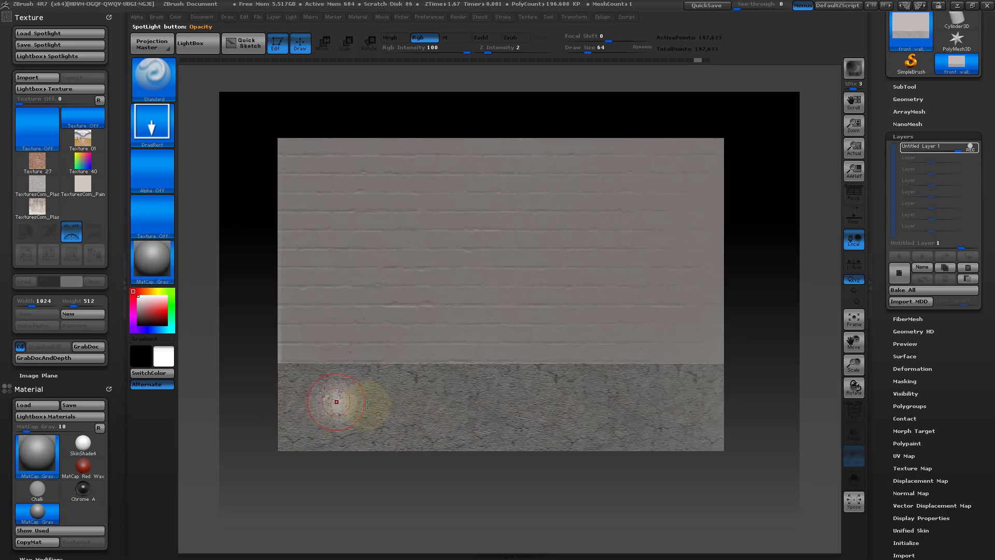
{"action": "mouse_move", "coordinate": [248, 118]}
{"action": "left_mouse_down", "text": "ctrl"}
{"action": "mouse_move", "coordinate": [471, 278]}
{"action": "mouse_move", "coordinate": [765, 363]}
{"action": "left_mouse_up", "text": "ctrl"}
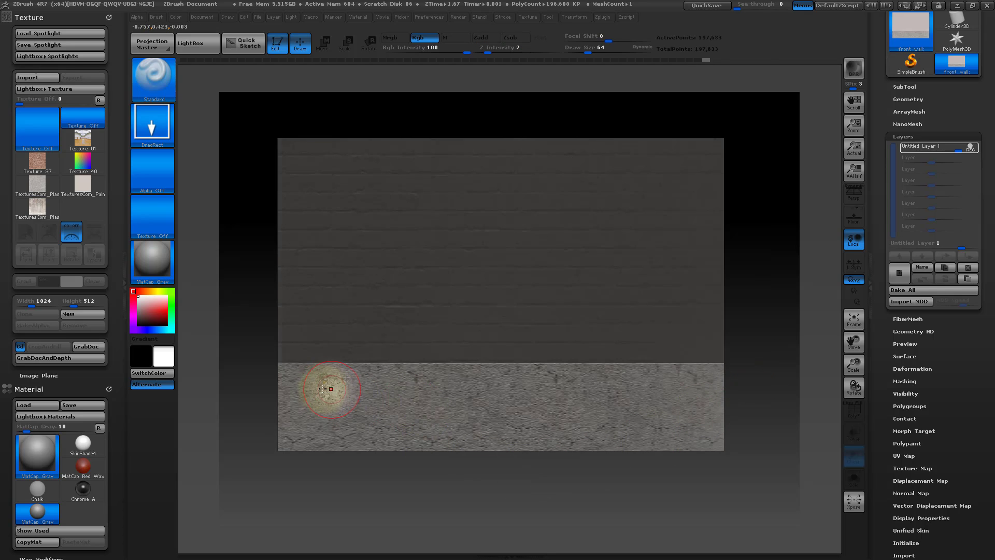
Step: Project the stained plaster colour over the full width of the lower strip, shifting the Spotlight image sideways between passes
{"action": "left_click_drag", "start_coordinate": [326, 386], "coordinate": [273, 378]}
{"action": "left_click_drag", "start_coordinate": [512, 440], "coordinate": [672, 467]}
{"action": "left_click_drag", "start_coordinate": [529, 410], "coordinate": [829, 472]}
{"action": "left_click_drag", "start_coordinate": [665, 408], "coordinate": [848, 468]}
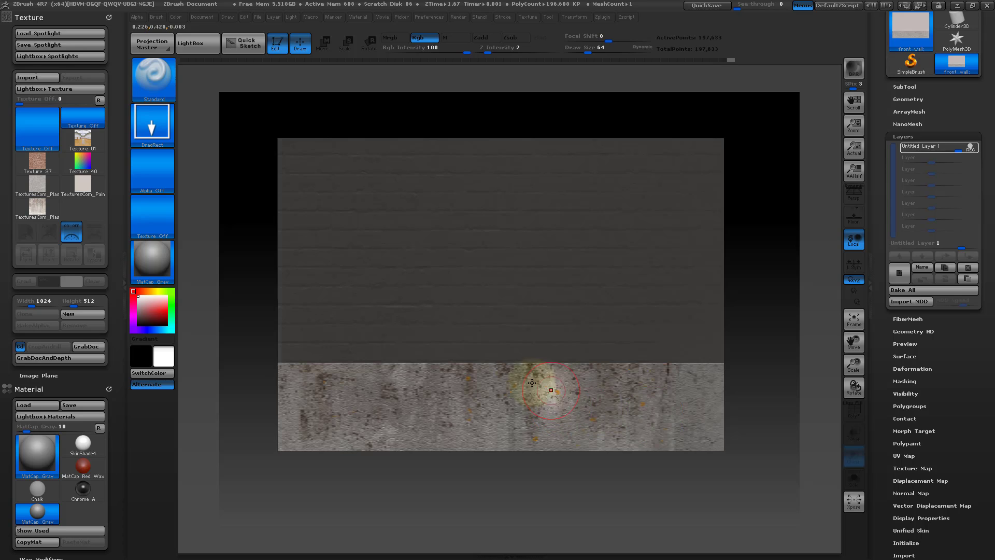
{"action": "key", "text": "shift+z"}
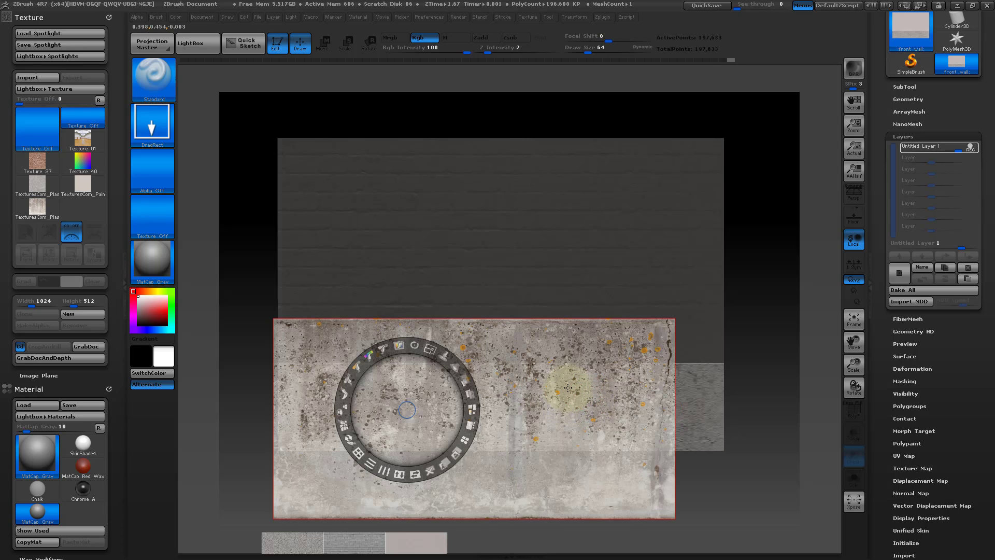
{"action": "left_click_drag", "start_coordinate": [569, 388], "coordinate": [646, 390]}
{"action": "key", "text": "shift+z"}
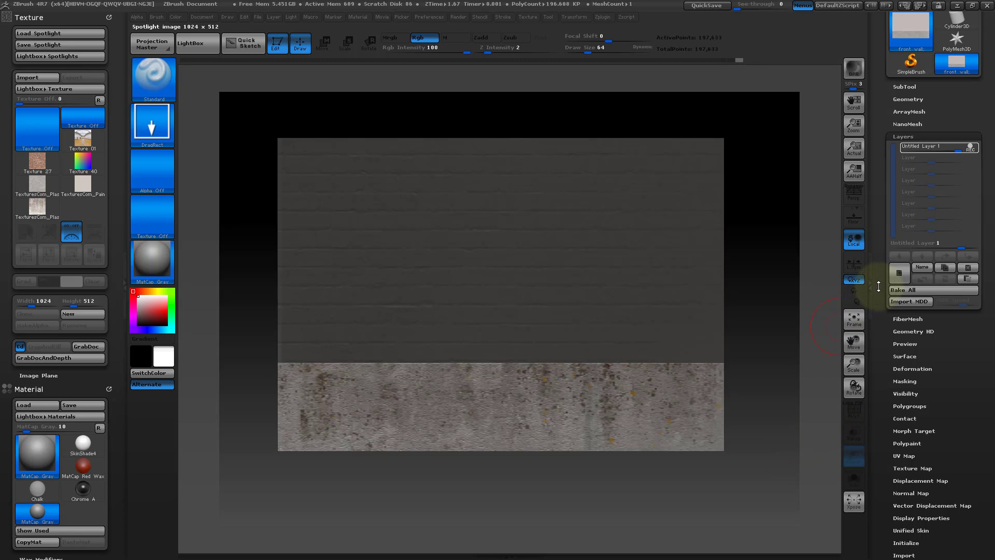
Step: Stop recording the layer, lower its intensity to about 0.37 and bake all layers into the front wall
{"action": "left_click", "coordinate": [972, 146]}
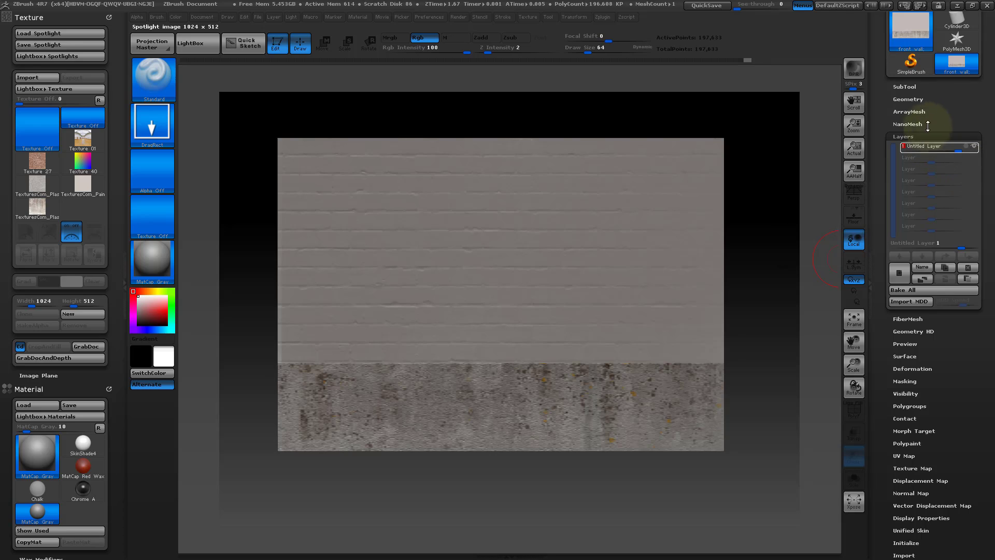
{"action": "left_click_drag", "start_coordinate": [957, 151], "coordinate": [944, 151]}
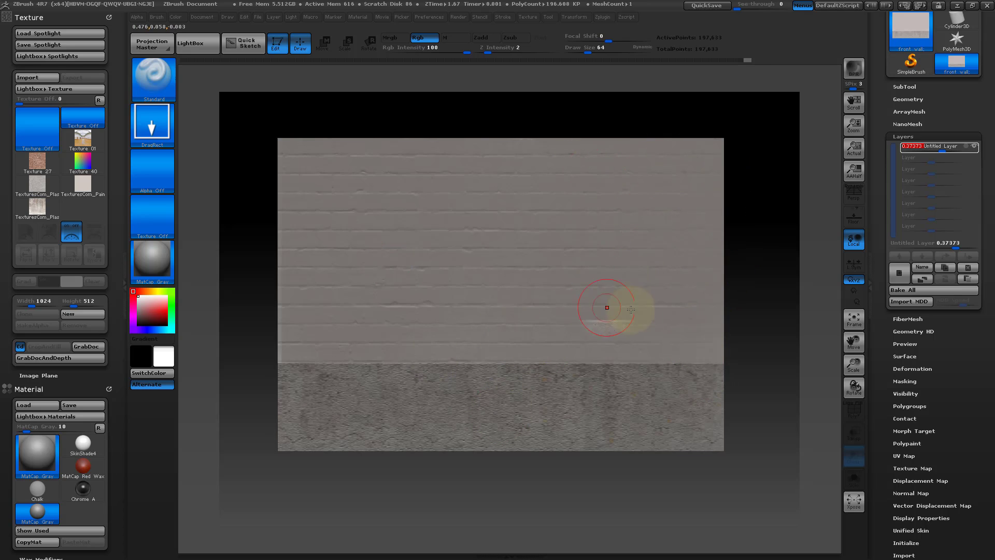
{"action": "left_click", "coordinate": [919, 289]}
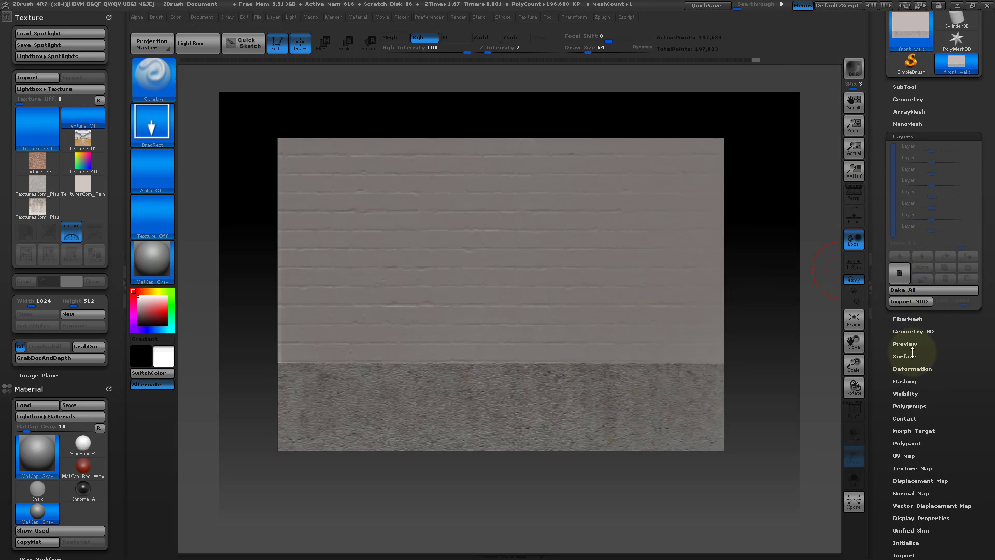
Step: Create a texture map from the front wall's polypaint and clone it into the texture palette
{"action": "left_click_drag", "start_coordinate": [880, 360], "coordinate": [878, 256]}
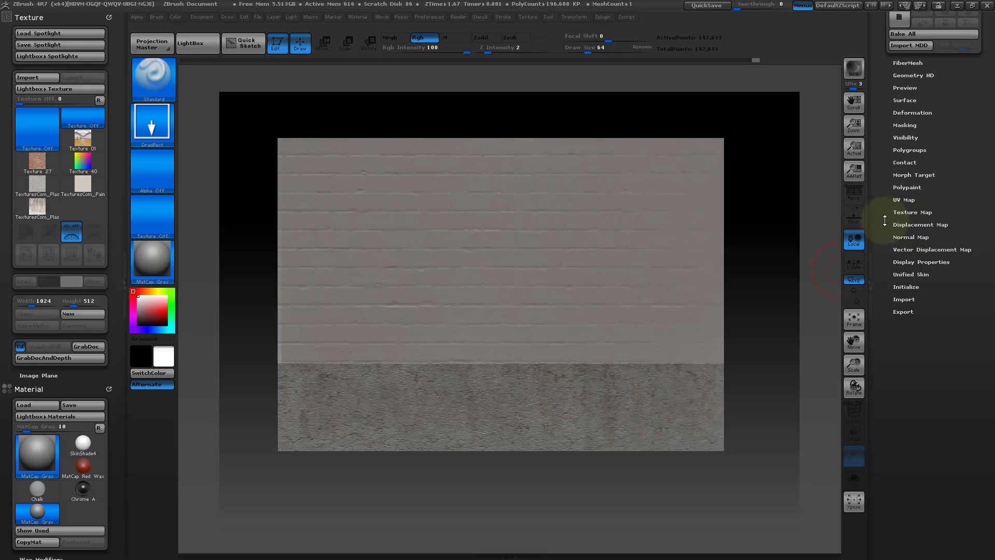
{"action": "left_click", "coordinate": [921, 213]}
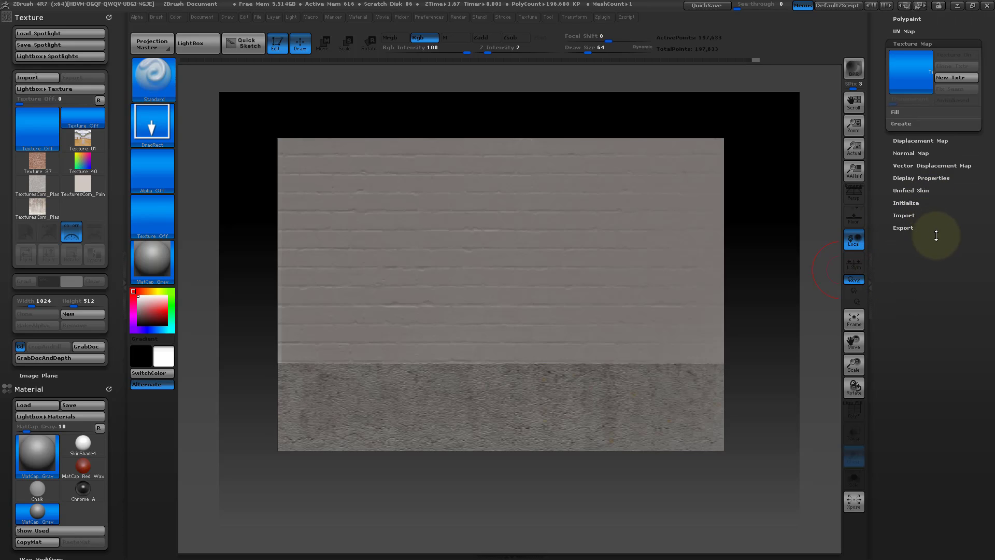
{"action": "left_click", "coordinate": [922, 124]}
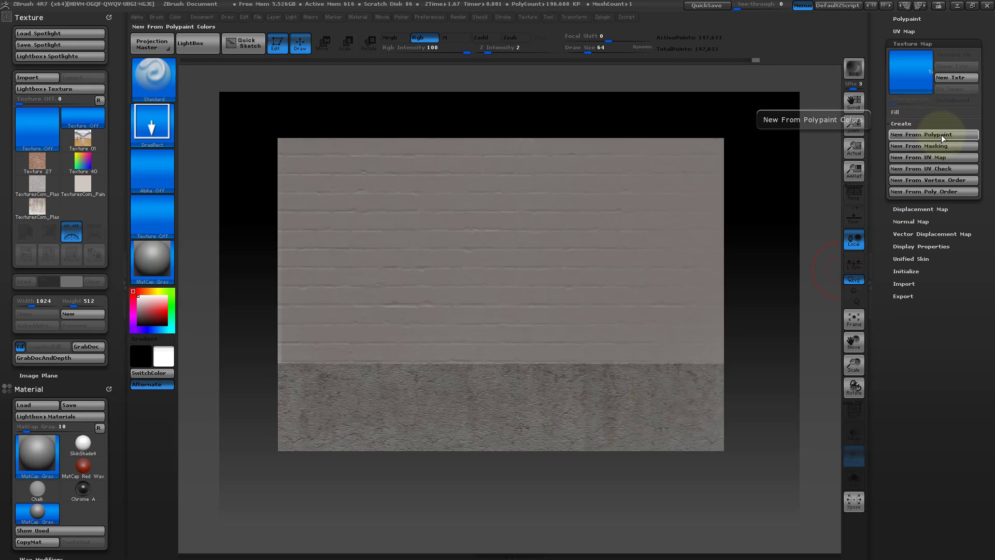
{"action": "left_click", "coordinate": [941, 135]}
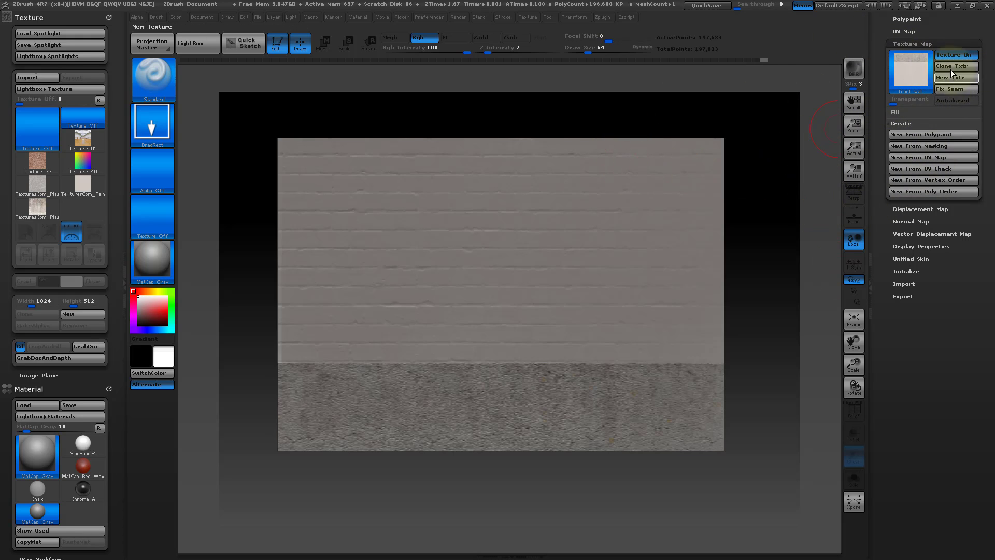
{"action": "left_click", "coordinate": [974, 68]}
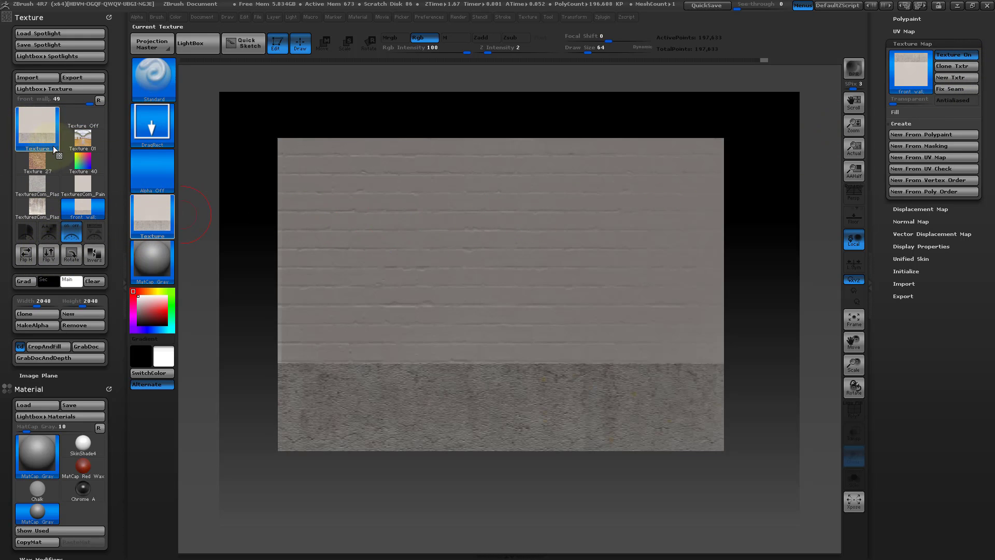
Step: Open the image export for the cloned front wall texture and cancel it
{"action": "left_click", "coordinate": [85, 78]}
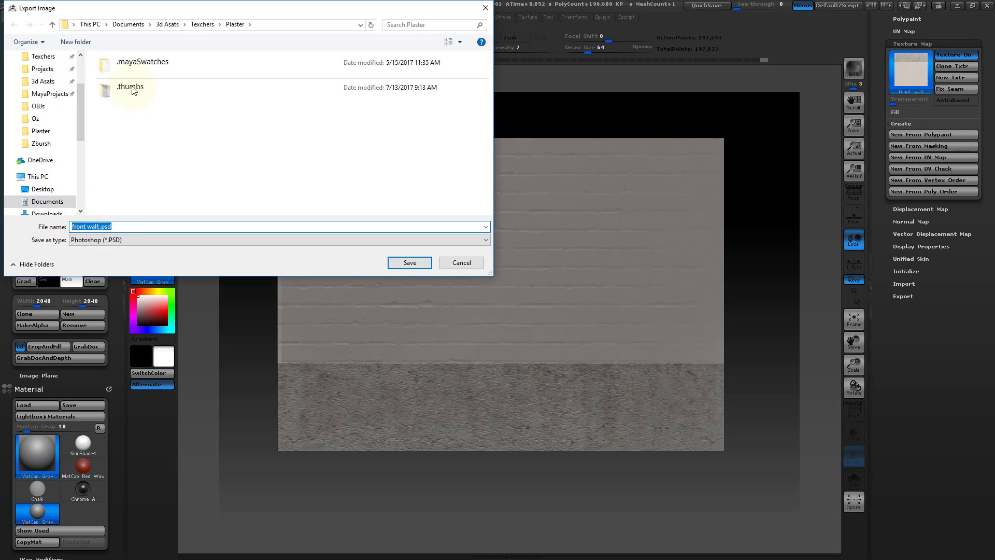
{"action": "left_click", "coordinate": [468, 266]}
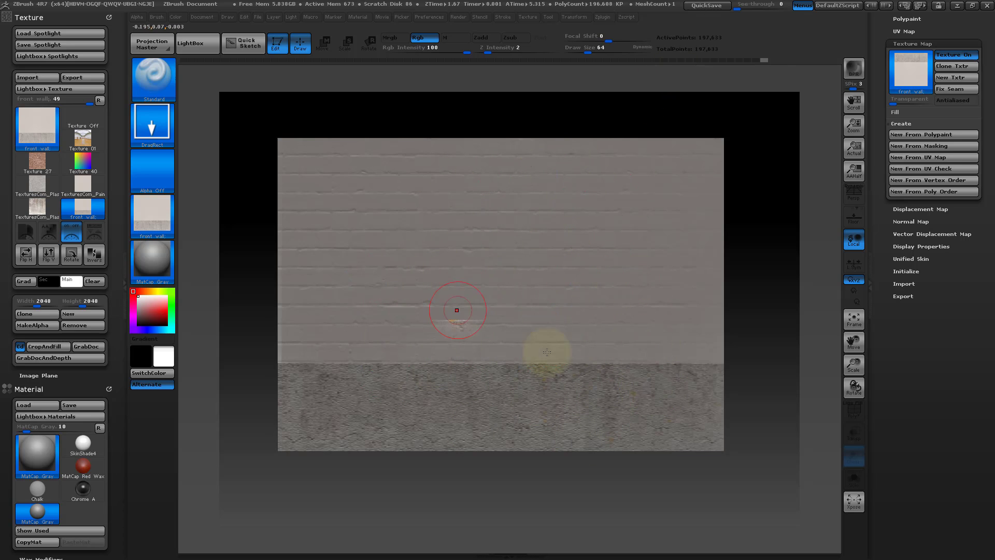
Step: Drop the front wall mesh to its lowest subdivision level in preparation for generating maps
{"action": "left_click", "coordinate": [909, 222]}
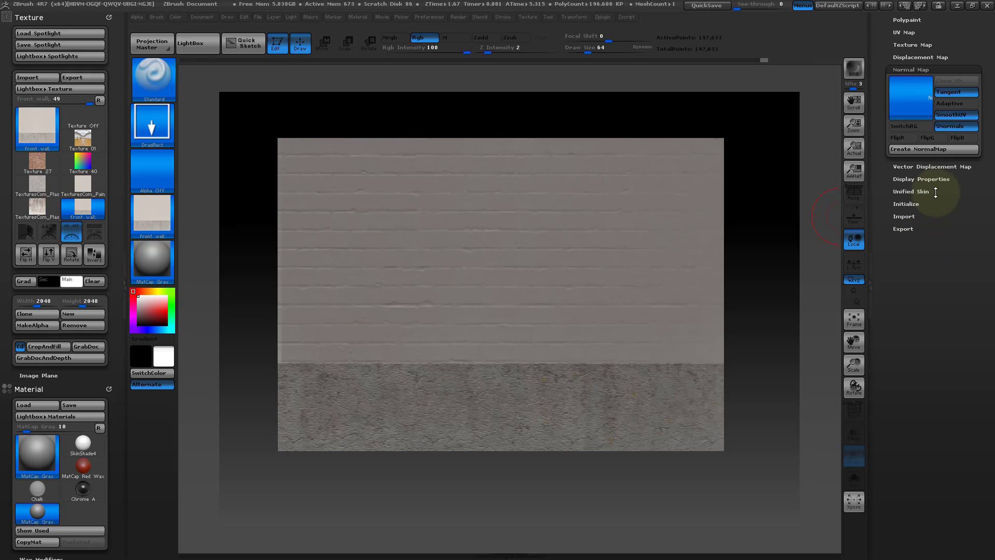
{"action": "left_click", "coordinate": [933, 149]}
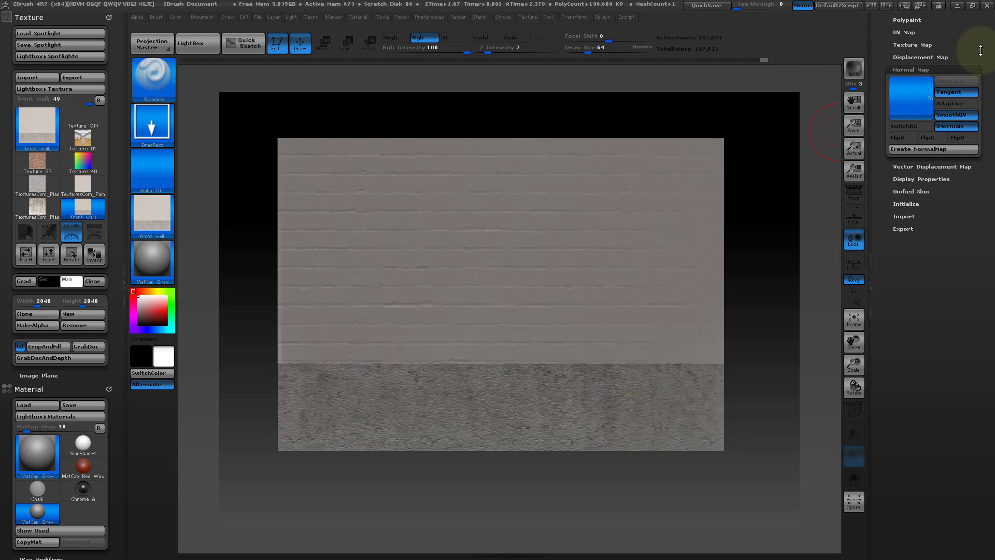
{"action": "left_click_drag", "start_coordinate": [981, 50], "coordinate": [968, 152]}
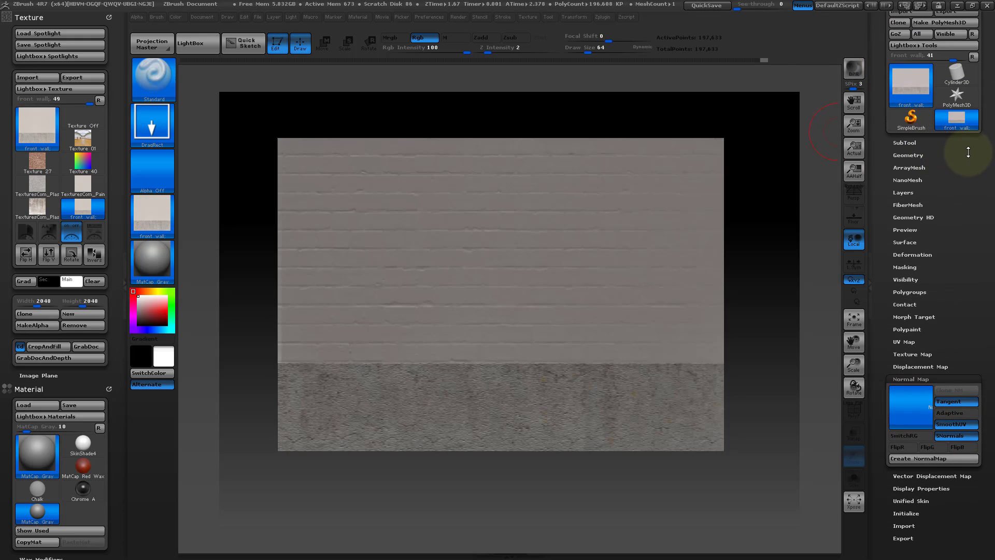
{"action": "left_click", "coordinate": [908, 155]}
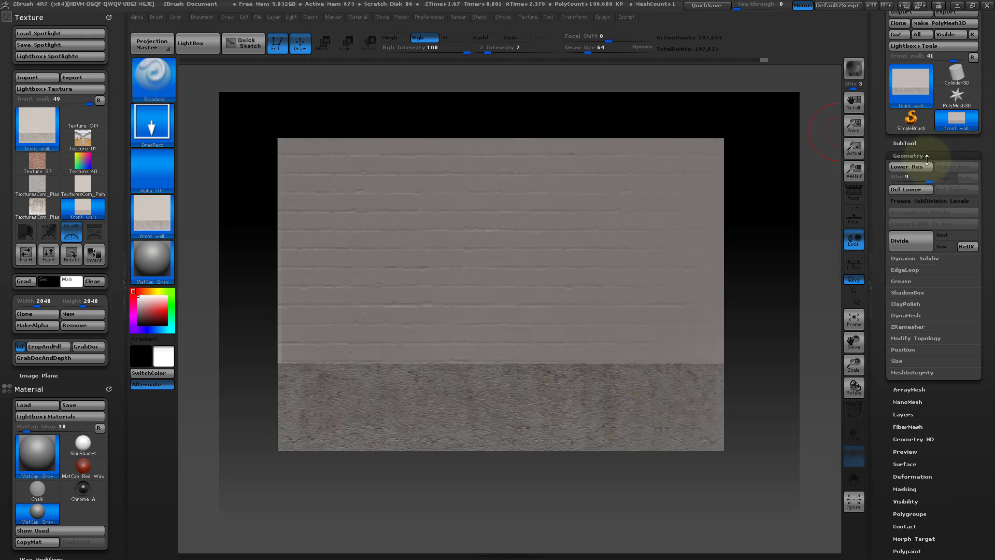
{"action": "left_click", "coordinate": [888, 182]}
{"action": "left_click_drag", "start_coordinate": [989, 234], "coordinate": [966, 111]}
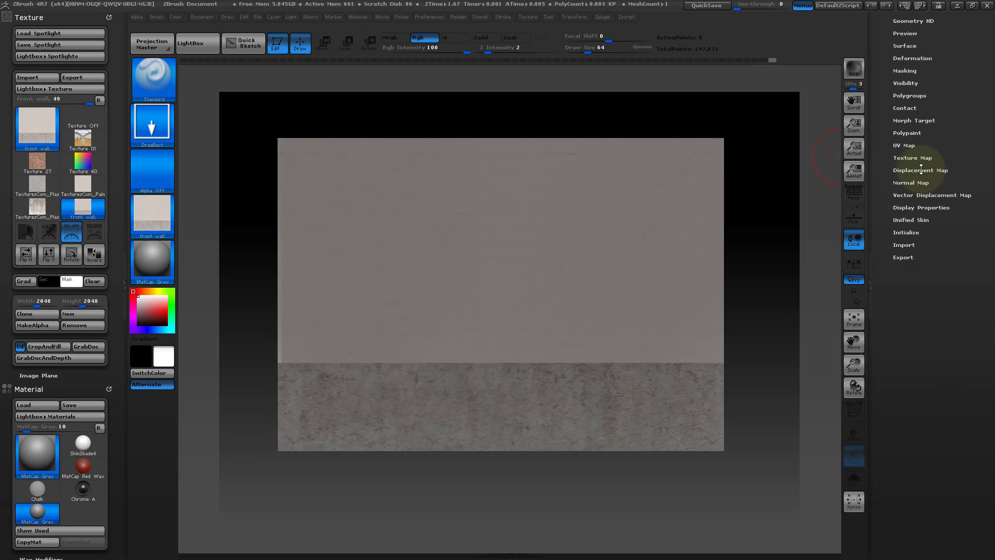
Step: Create a displacement map from the front wall's sculpted detail
{"action": "left_click", "coordinate": [918, 170]}
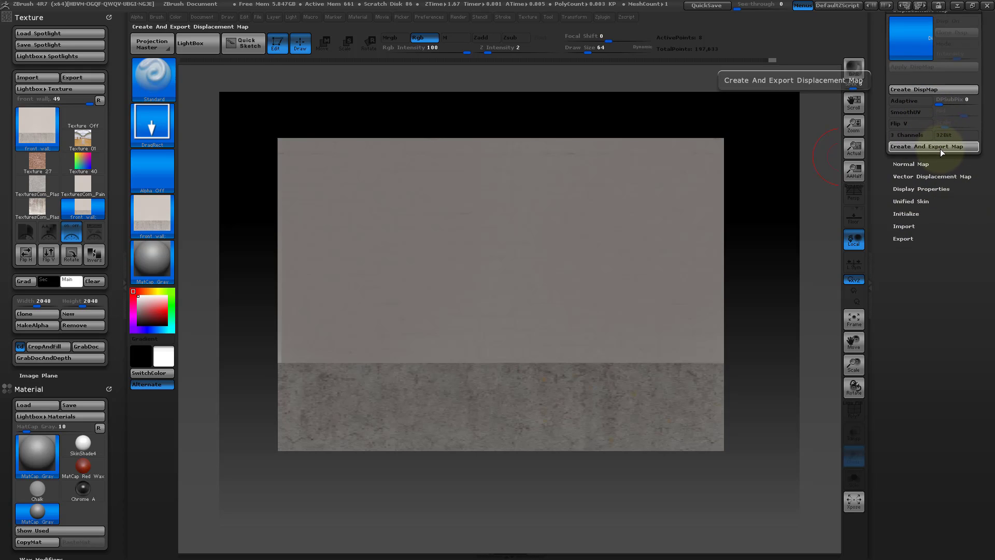
{"action": "left_click", "coordinate": [941, 147]}
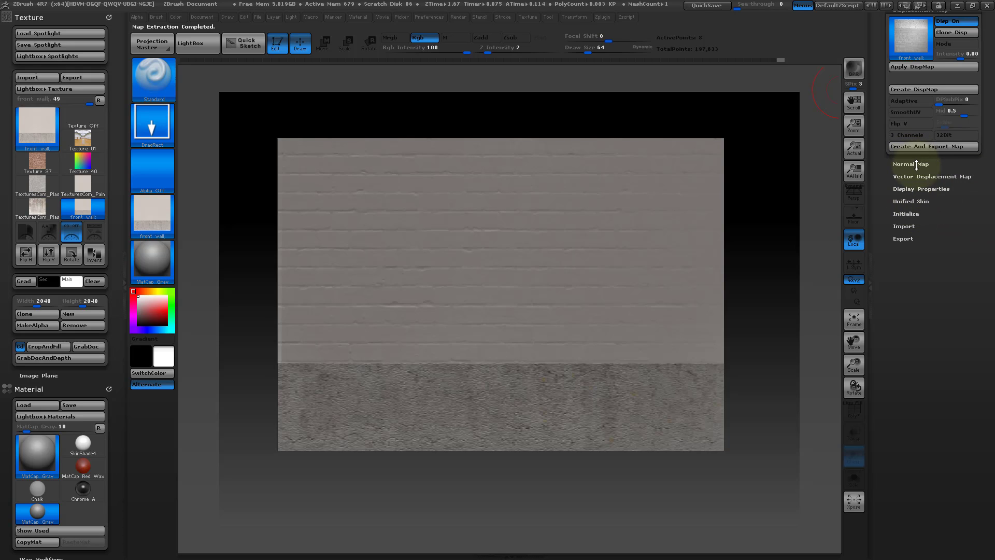
Step: Create a tangent-space normal map for the front wall and clone it into the texture palette
{"action": "left_click", "coordinate": [911, 163]}
{"action": "left_click", "coordinate": [950, 104]}
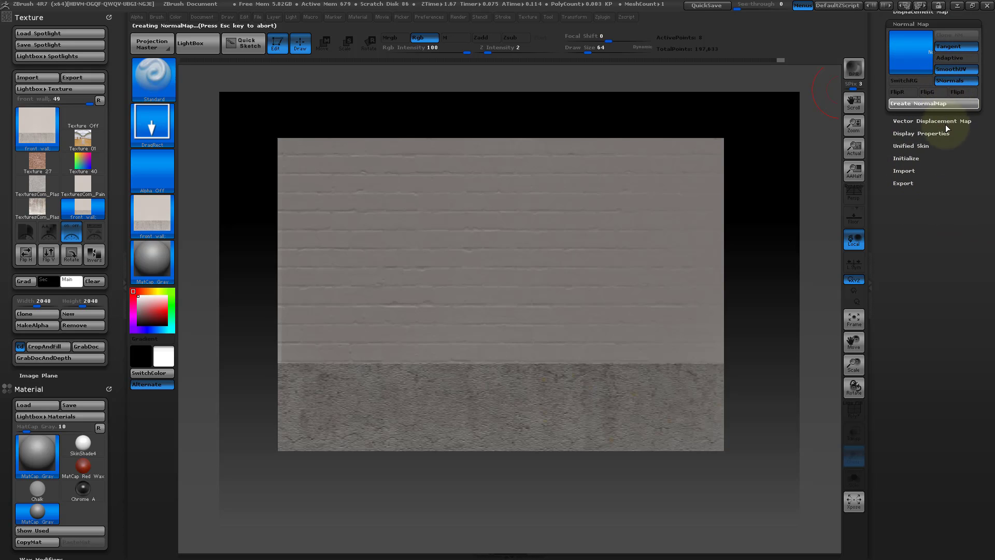
{"action": "left_click", "coordinate": [951, 36]}
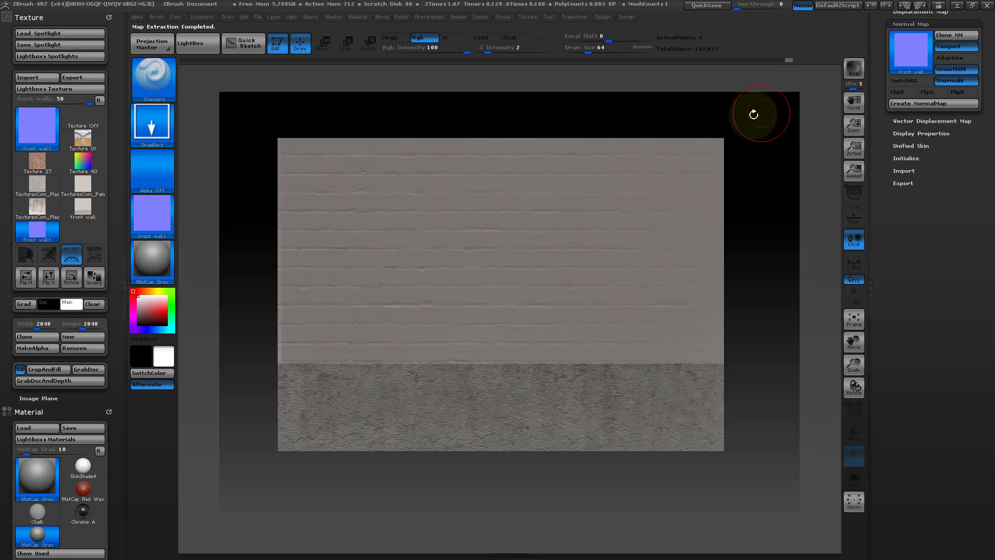